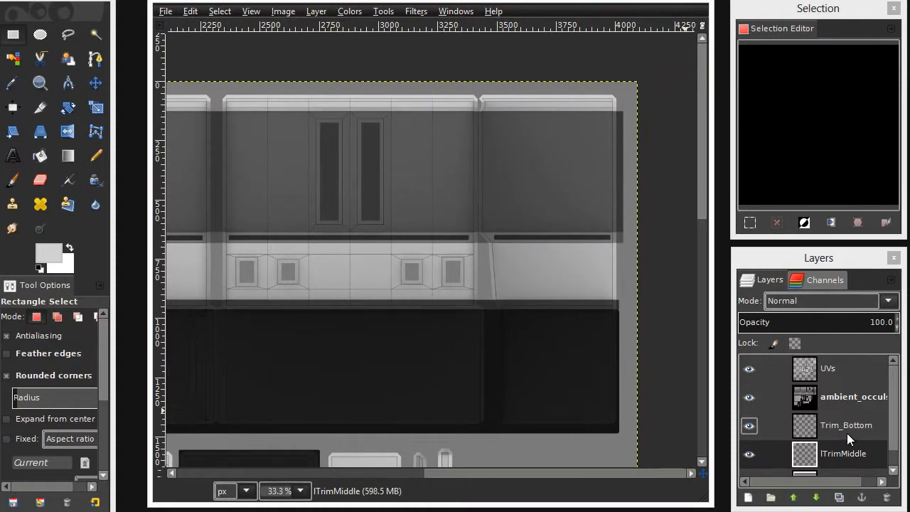
Toggle the visibility of the Trim_Bottom and lTrimMiddle layers to examine what each contributes to the wall texture.
{"action": "left_click", "coordinate": [745, 427]}
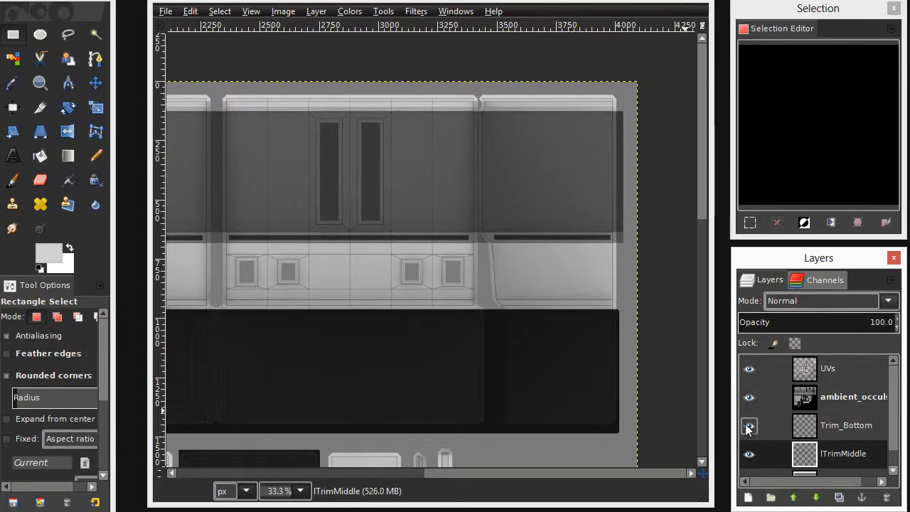
{"action": "left_click", "coordinate": [748, 425]}
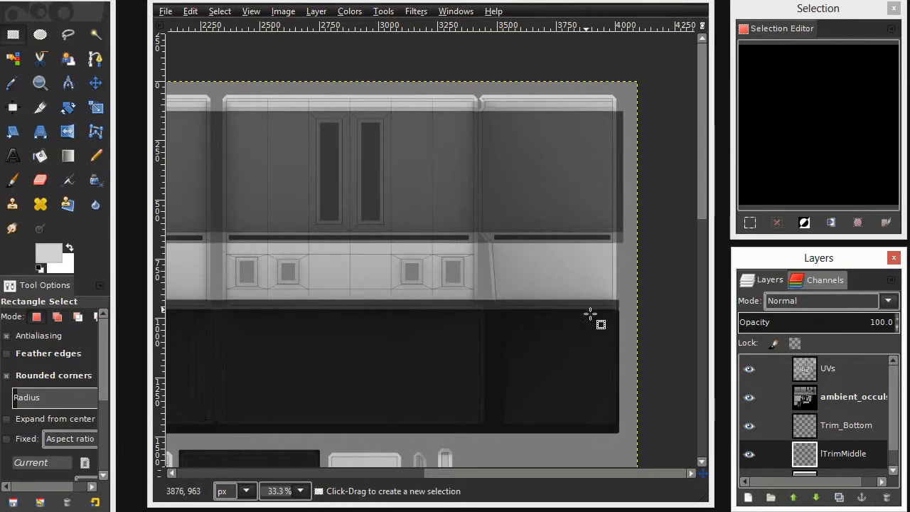
{"action": "left_click", "coordinate": [747, 425]}
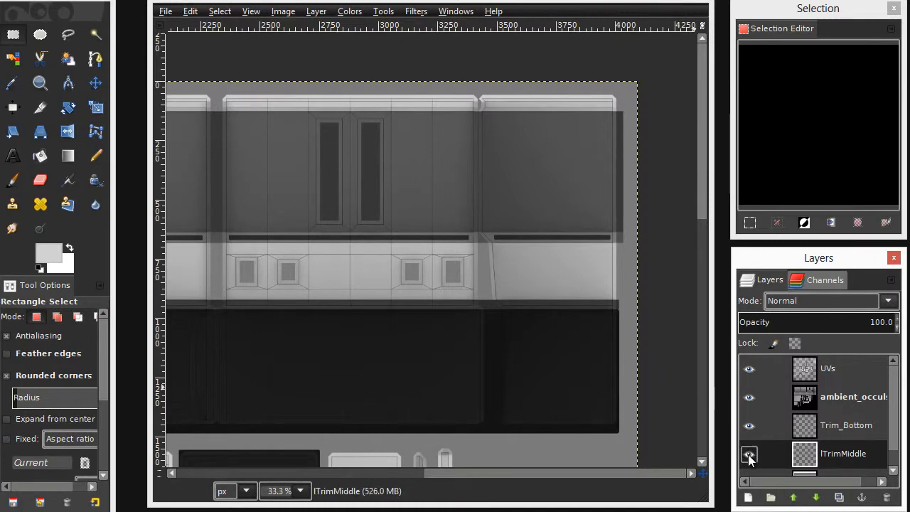
{"action": "left_click", "coordinate": [748, 455]}
{"action": "left_click", "coordinate": [748, 454]}
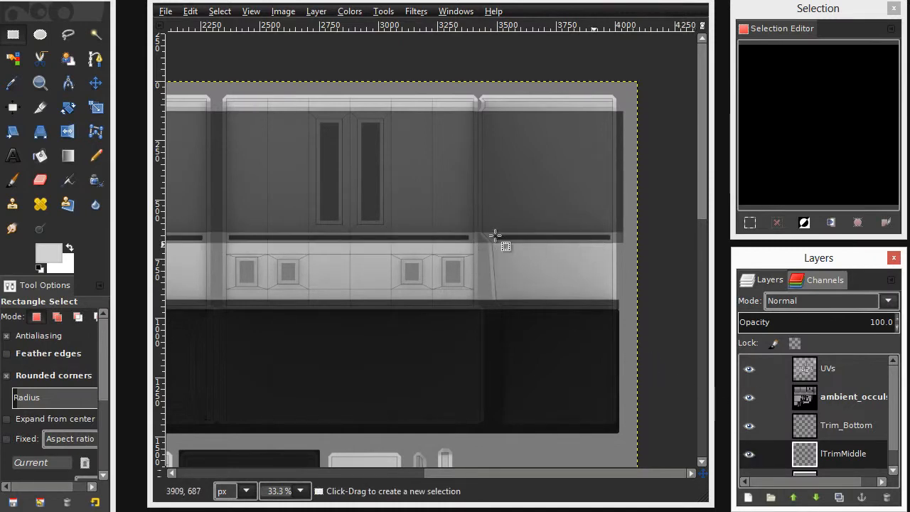
{"action": "left_click_drag", "start_coordinate": [306, 226], "coordinate": [597, 244]}
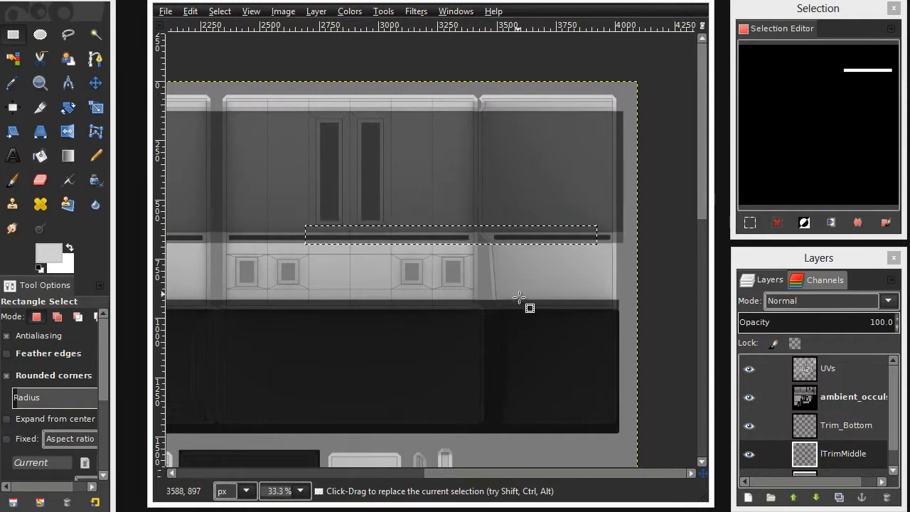
{"action": "left_click", "coordinate": [519, 297]}
Make the Background layer active and toggle its visibility off and on to examine the base fill.
{"action": "scroll", "coordinate": [748, 459], "scroll_direction": "down", "scroll_amount": 1}
{"action": "left_click", "coordinate": [748, 462]}
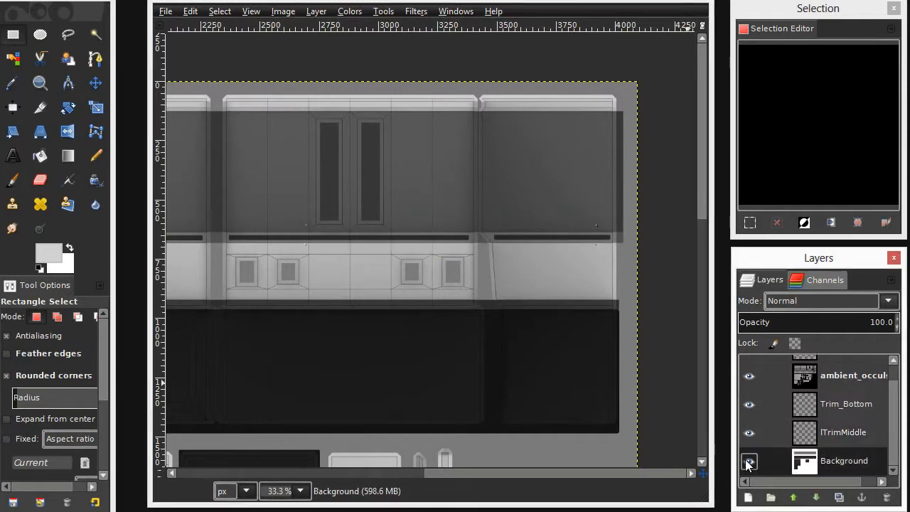
{"action": "left_click", "coordinate": [747, 461]}
{"action": "left_click", "coordinate": [748, 461]}
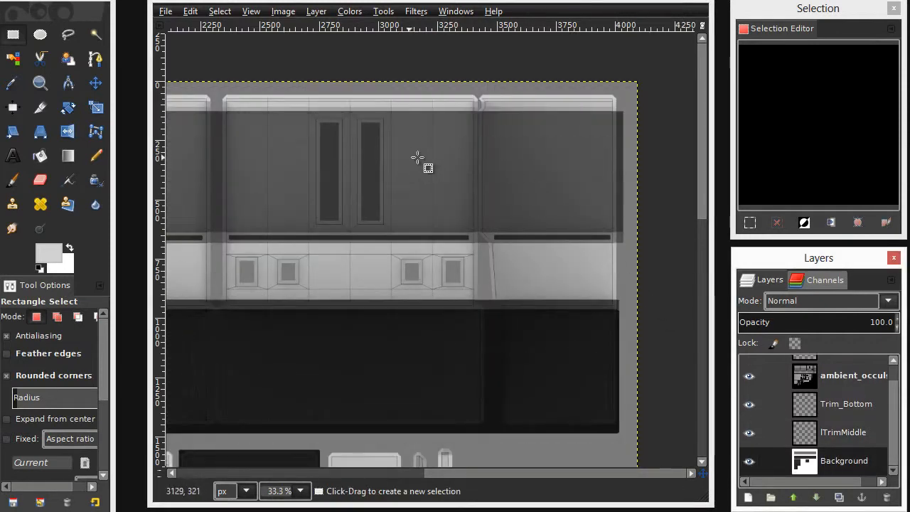
Examine the wall's upper panels, light middle band and dark lower band, along with the smaller pieces of the texture sheet.
{"action": "left_click_drag", "start_coordinate": [699, 129], "coordinate": [641, 115]}
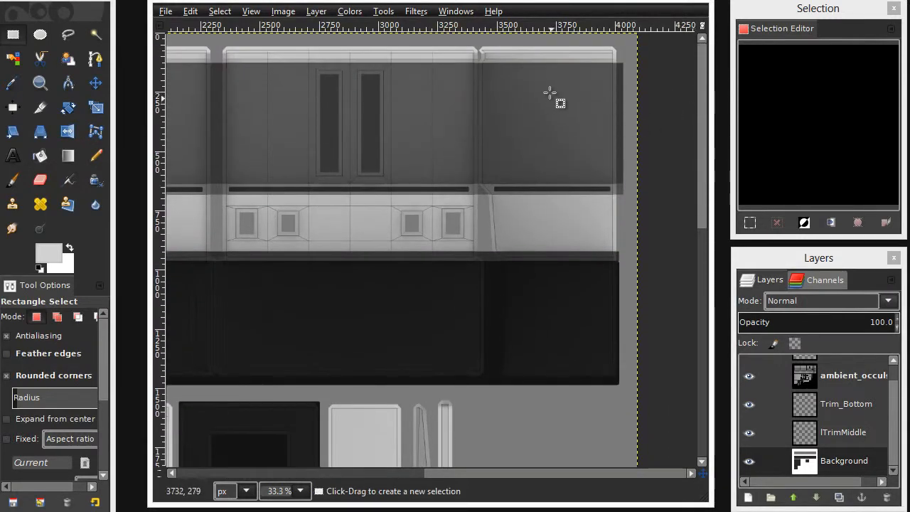
{"action": "left_click_drag", "start_coordinate": [569, 69], "coordinate": [460, 154]}
{"action": "left_click_drag", "start_coordinate": [565, 201], "coordinate": [495, 245]}
{"action": "left_click_drag", "start_coordinate": [578, 271], "coordinate": [346, 386]}
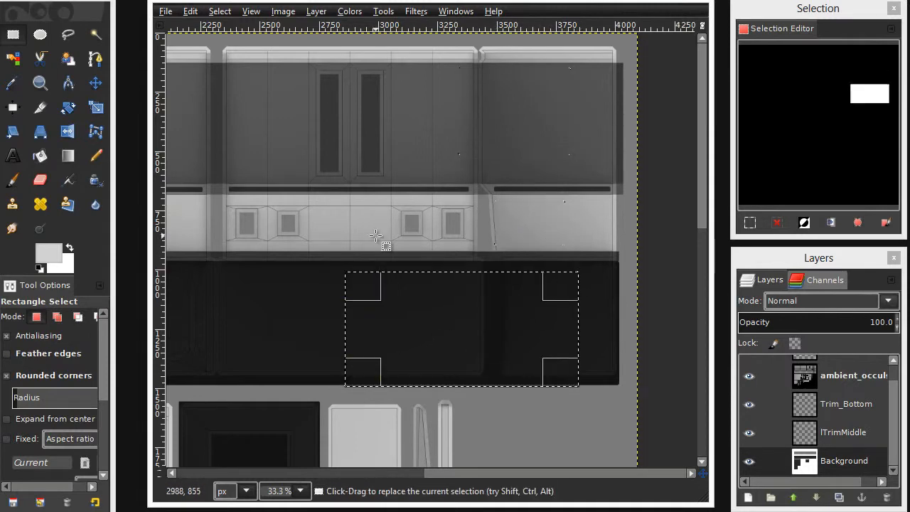
{"action": "left_click", "coordinate": [414, 206]}
{"action": "scroll", "coordinate": [388, 220], "scroll_direction": "down", "scroll_amount": 3}
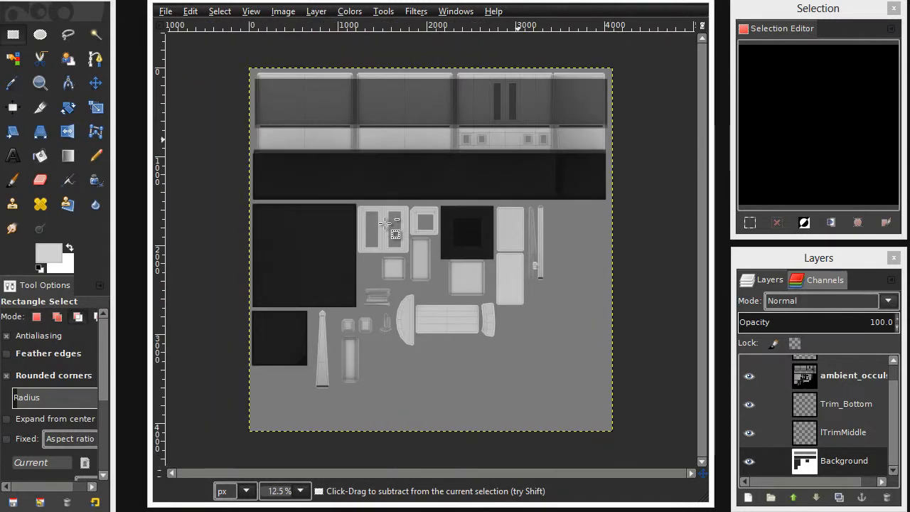
{"action": "scroll", "coordinate": [384, 224], "scroll_direction": "up", "scroll_amount": 1}
{"action": "scroll", "coordinate": [384, 224], "scroll_direction": "up", "scroll_amount": 1}
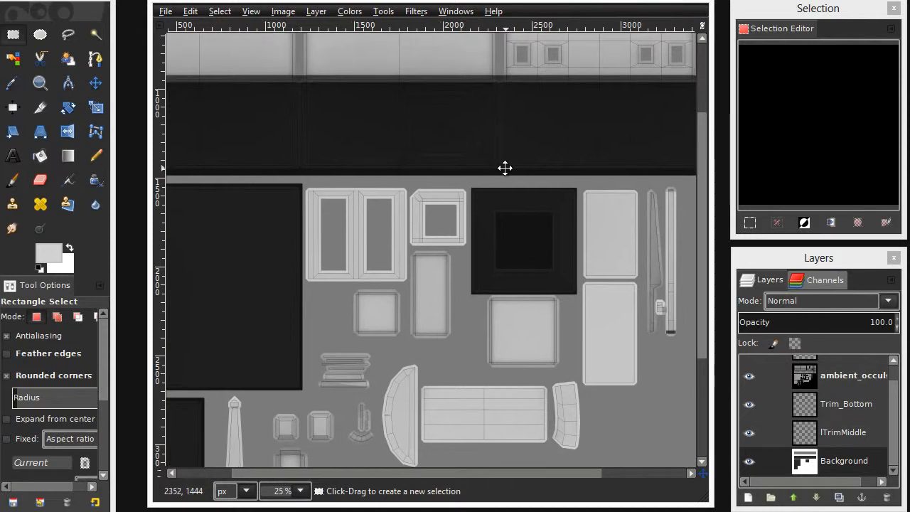
{"action": "left_click_drag", "start_coordinate": [504, 166], "coordinate": [324, 340]}
{"action": "left_click_drag", "start_coordinate": [561, 333], "coordinate": [228, 241]}
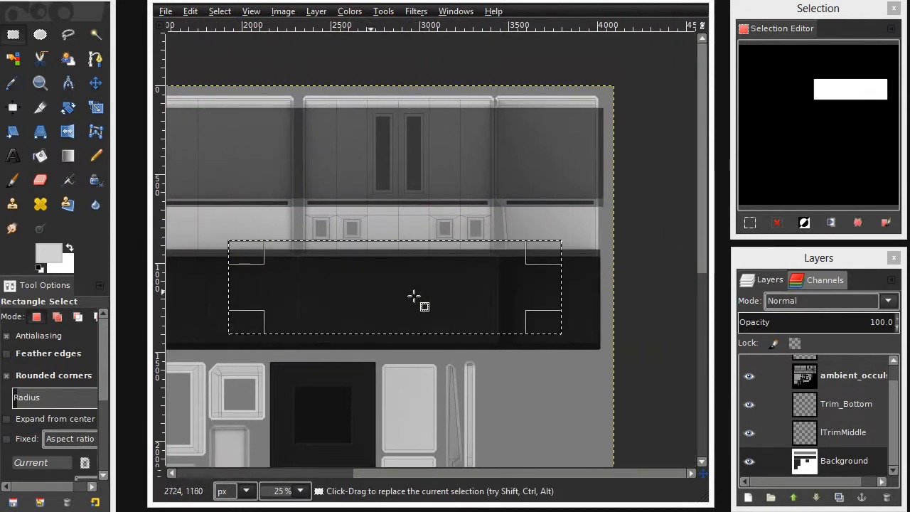
{"action": "left_click", "coordinate": [536, 166]}
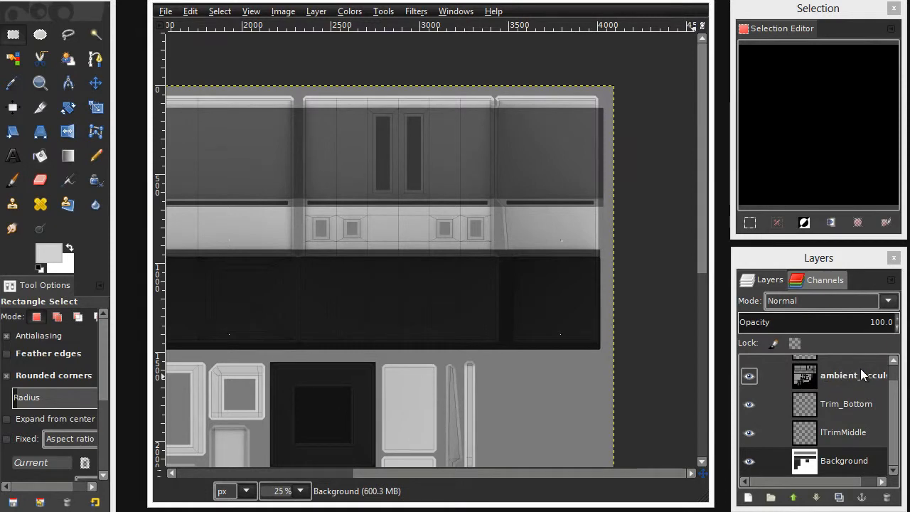
Examine the plain wall panel surfaces, the gaps between them and the area around the dark vertical slots up close.
{"action": "scroll", "coordinate": [488, 187], "scroll_direction": "up", "scroll_amount": 1}
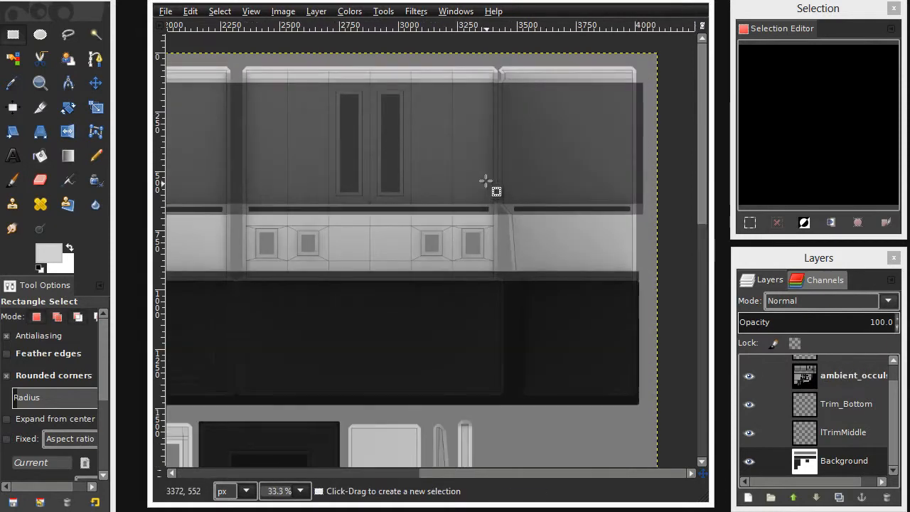
{"action": "scroll", "coordinate": [409, 212], "scroll_direction": "down", "scroll_amount": 1}
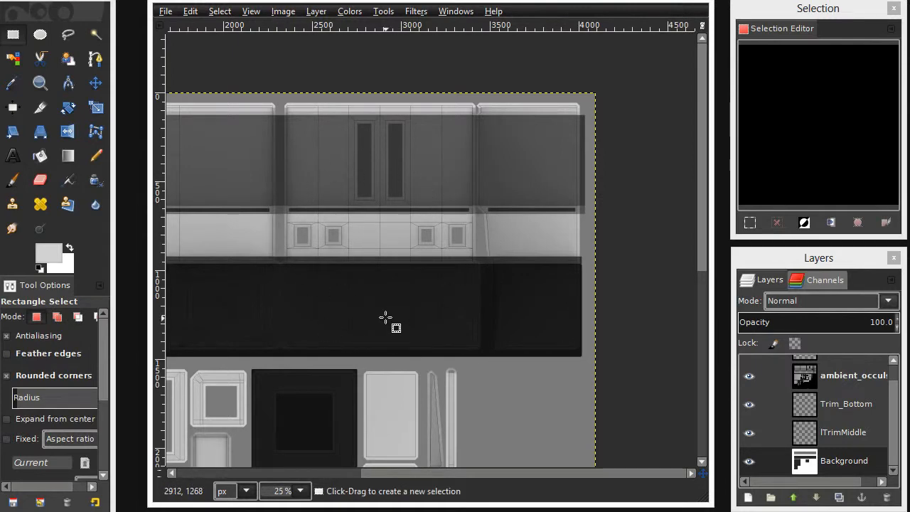
{"action": "scroll", "coordinate": [384, 318], "scroll_direction": "left", "scroll_amount": 5}
{"action": "scroll", "coordinate": [479, 325], "scroll_direction": "up", "scroll_amount": 2}
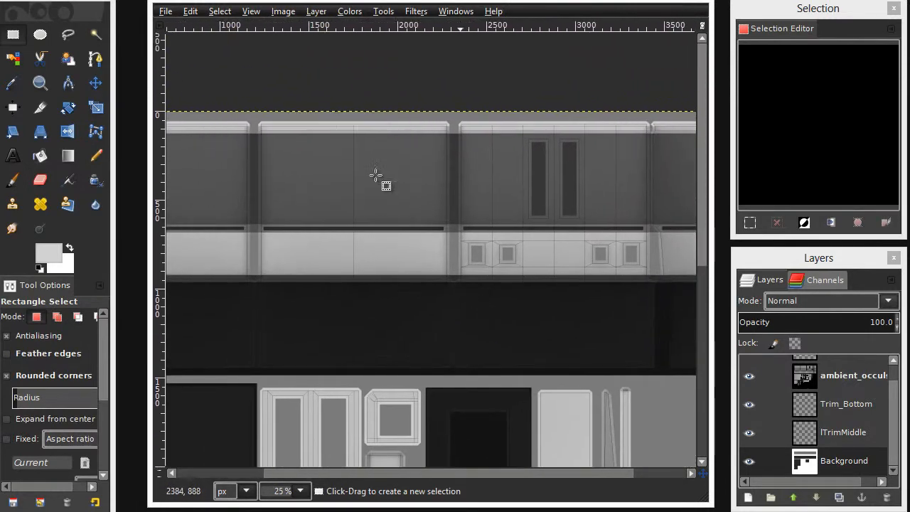
{"action": "left_click_drag", "start_coordinate": [268, 135], "coordinate": [457, 233]}
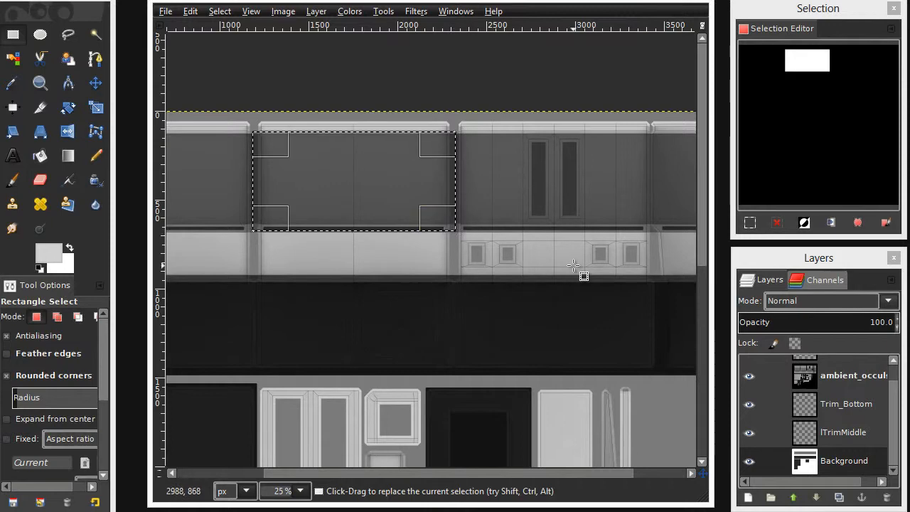
{"action": "left_click", "coordinate": [464, 317]}
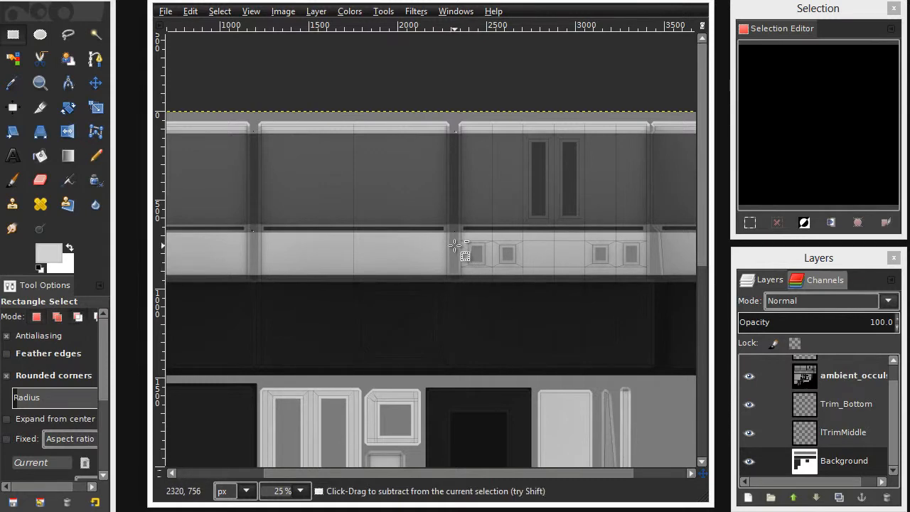
{"action": "scroll", "coordinate": [455, 249], "scroll_direction": "down", "scroll_amount": 1, "text": "ctrl"}
{"action": "scroll", "coordinate": [455, 245], "scroll_direction": "up", "scroll_amount": 1, "text": "ctrl"}
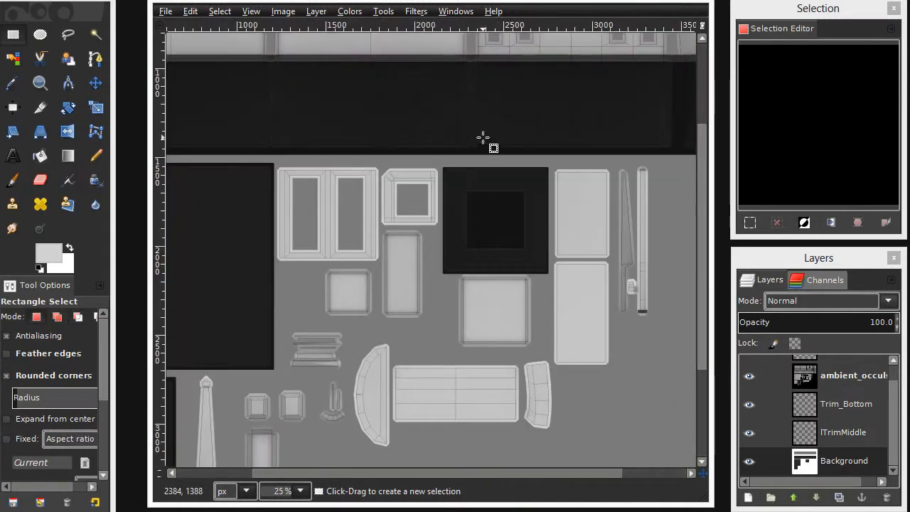
{"action": "scroll", "coordinate": [487, 138], "scroll_direction": "up", "scroll_amount": 5}
{"action": "scroll", "coordinate": [402, 296], "scroll_direction": "up", "scroll_amount": 2, "text": "ctrl"}
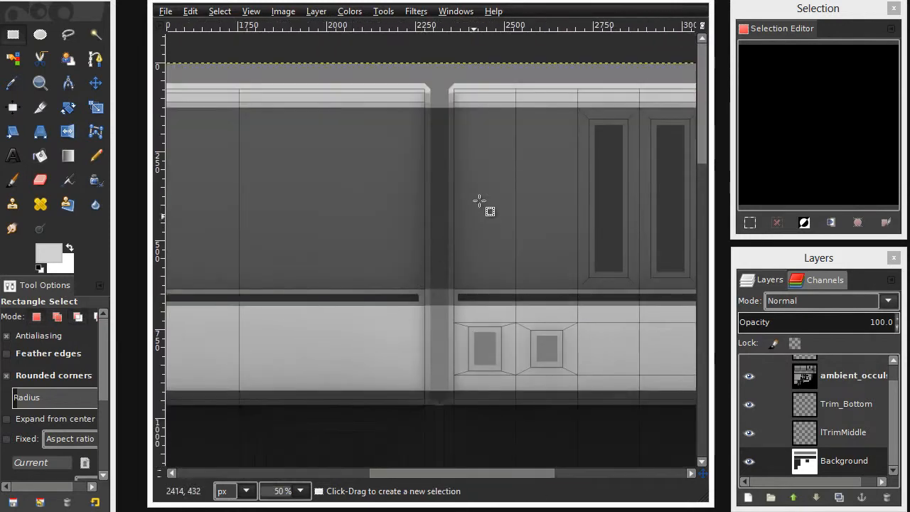
{"action": "scroll", "coordinate": [494, 177], "scroll_direction": "right", "scroll_amount": 5}
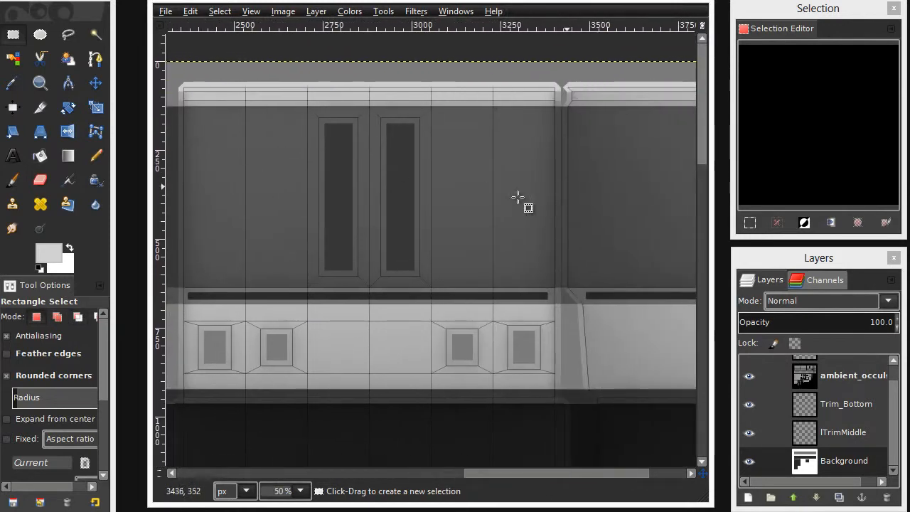
{"action": "mouse_move", "coordinate": [456, 141]}
{"action": "left_mouse_down"}
{"action": "mouse_move", "coordinate": [515, 164]}
{"action": "mouse_move", "coordinate": [527, 212]}
{"action": "left_mouse_up"}
{"action": "left_click_drag", "start_coordinate": [449, 229], "coordinate": [570, 248]}
{"action": "left_click", "coordinate": [544, 266]}
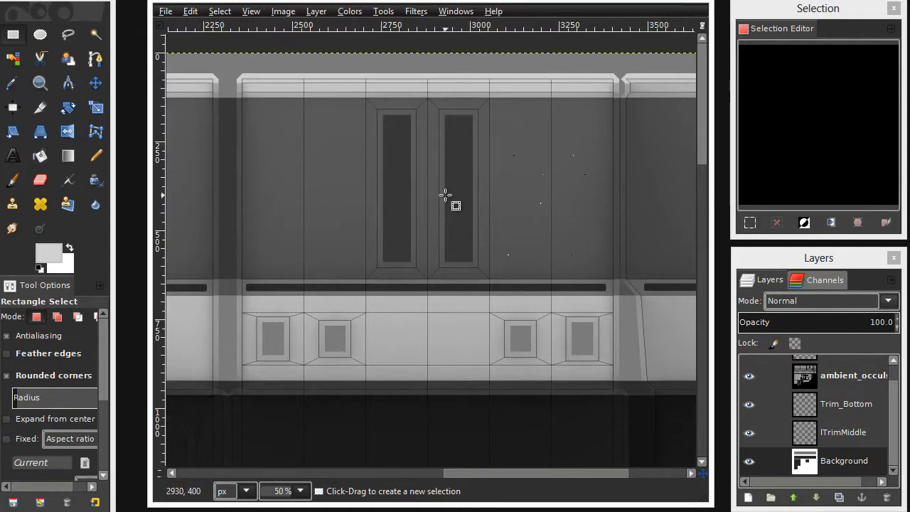
Show the grid over the texture around the wall panel with the two vertical slots.
{"action": "left_click", "coordinate": [249, 12]}
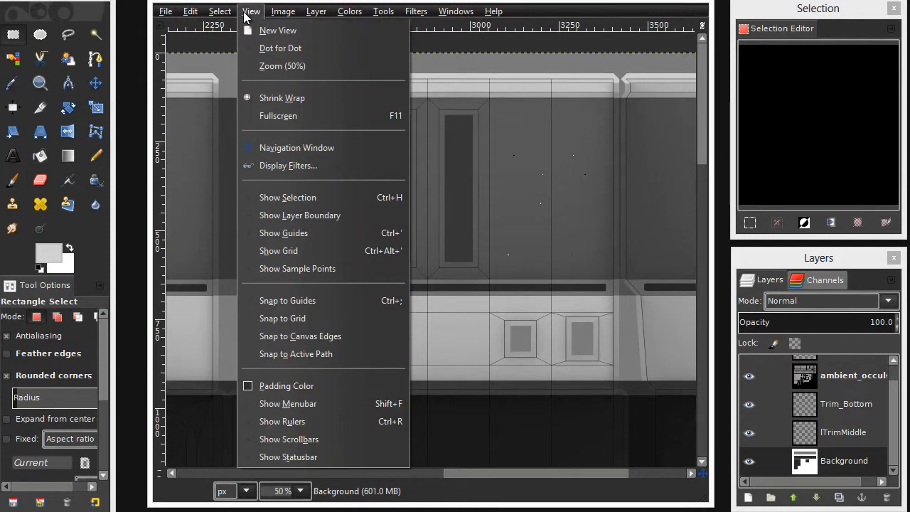
{"action": "left_click", "coordinate": [307, 250]}
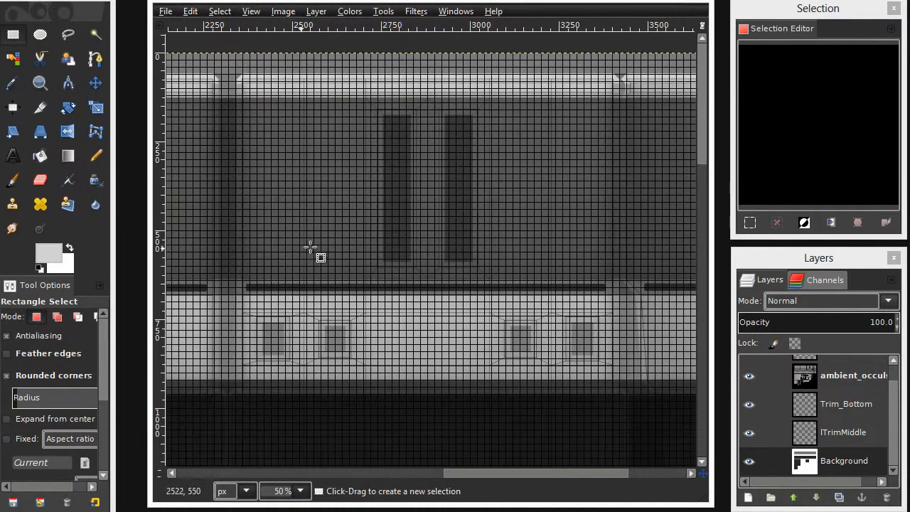
{"action": "scroll", "coordinate": [513, 255], "scroll_direction": "up", "scroll_amount": 2}
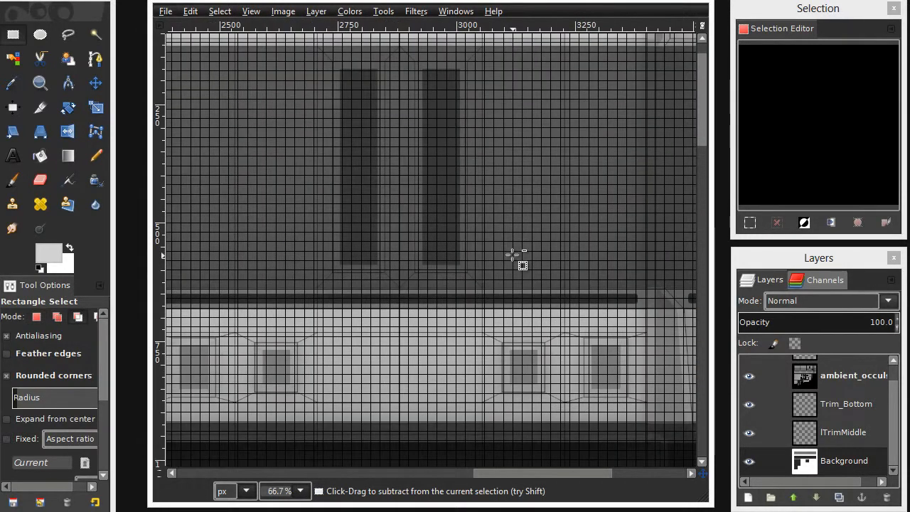
{"action": "scroll", "coordinate": [496, 208], "scroll_direction": "down", "scroll_amount": 1, "text": "ctrl"}
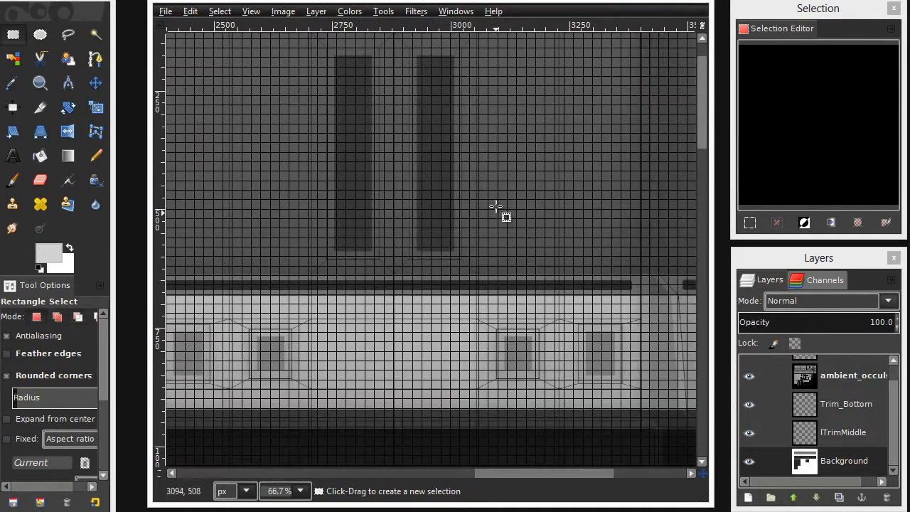
Configure the image grid with a spacing of 30 pixels in width and height.
{"action": "left_click", "coordinate": [282, 12]}
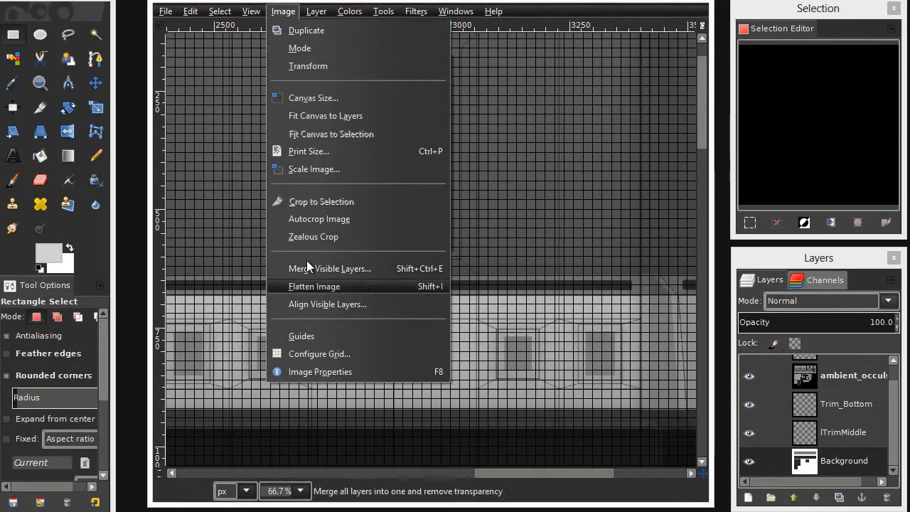
{"action": "left_click", "coordinate": [319, 353]}
{"action": "left_click", "coordinate": [330, 272]}
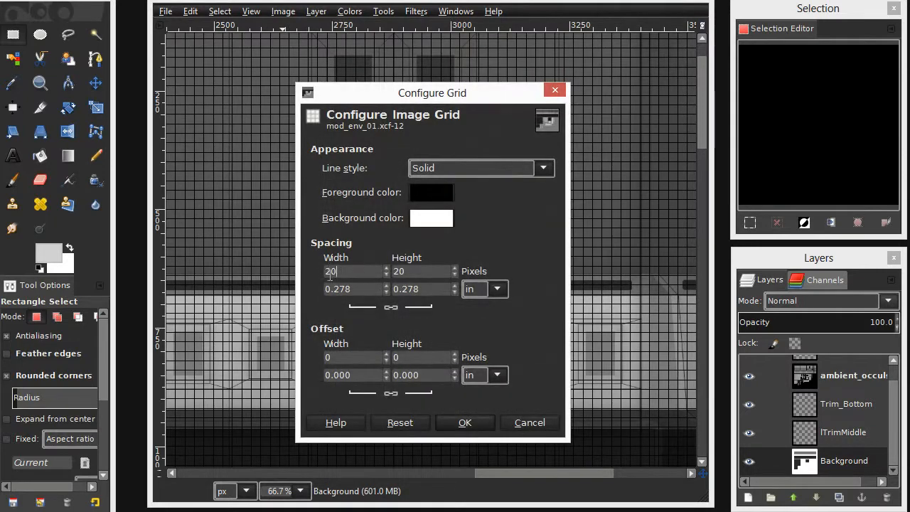
{"action": "type", "text": "30"}
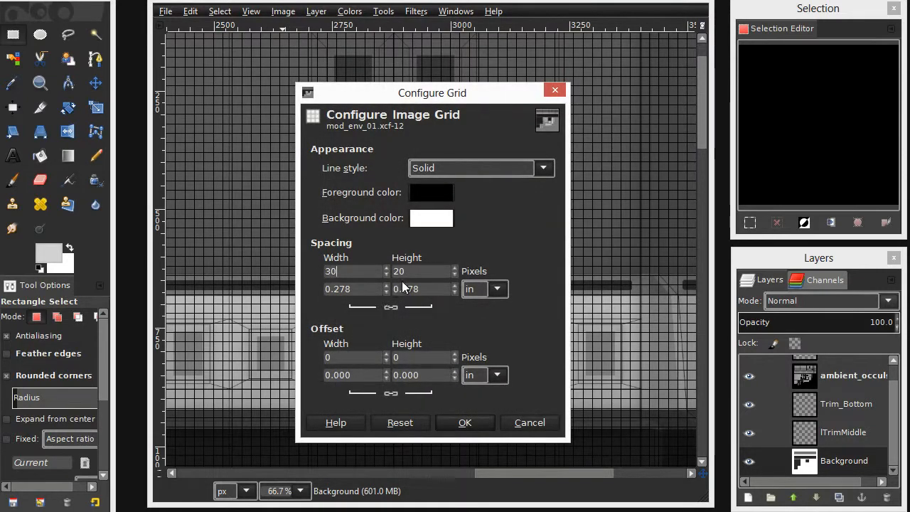
{"action": "left_click", "coordinate": [431, 270]}
{"action": "left_click", "coordinate": [458, 425]}
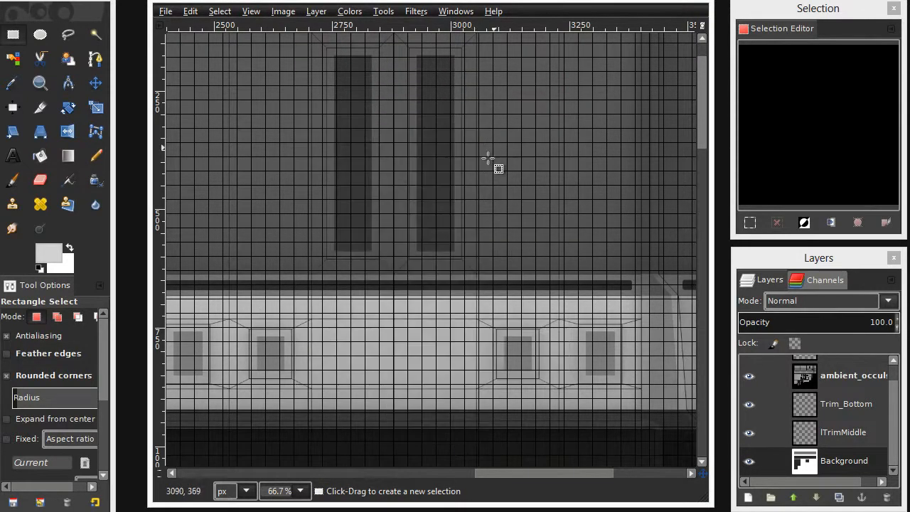
Examine how the grid lines fall across the upper wall panels, with the Rectangle Select tool active.
{"action": "left_click_drag", "start_coordinate": [499, 170], "coordinate": [265, 229]}
{"action": "scroll", "coordinate": [368, 229], "scroll_direction": "down", "scroll_amount": 2}
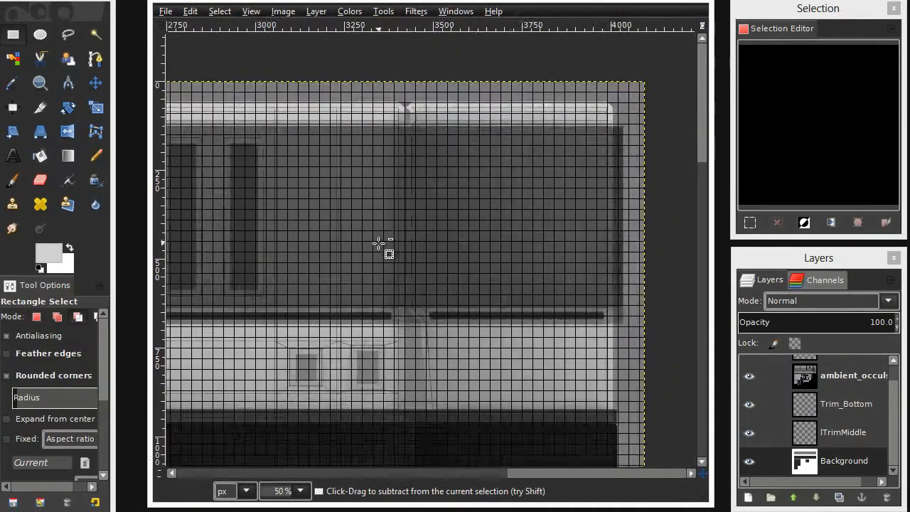
{"action": "scroll", "coordinate": [367, 229], "scroll_direction": "up", "scroll_amount": 2}
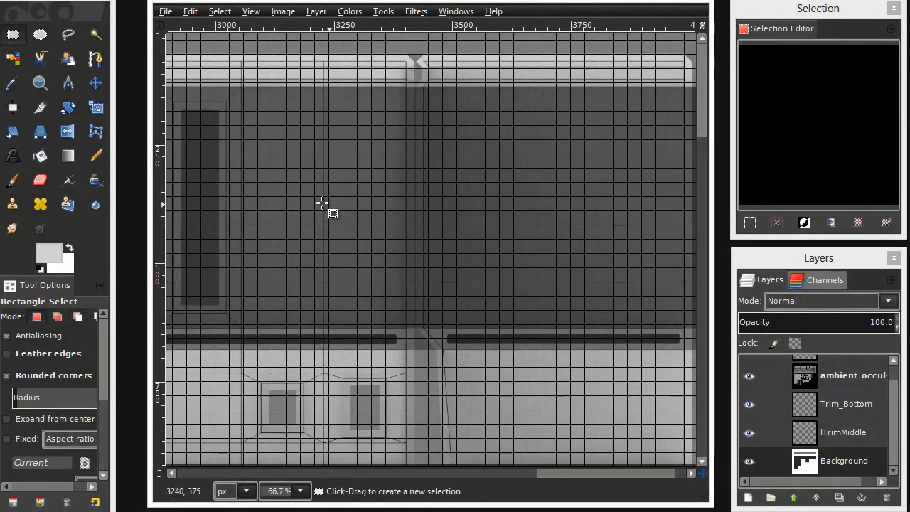
{"action": "scroll", "coordinate": [322, 204], "scroll_direction": "left", "scroll_amount": 10}
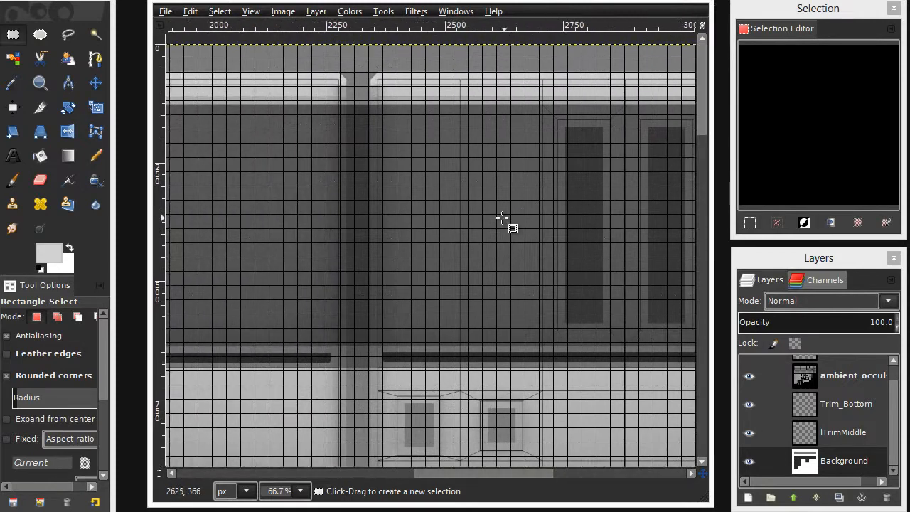
{"action": "scroll", "coordinate": [406, 212], "scroll_direction": "up", "scroll_amount": 1}
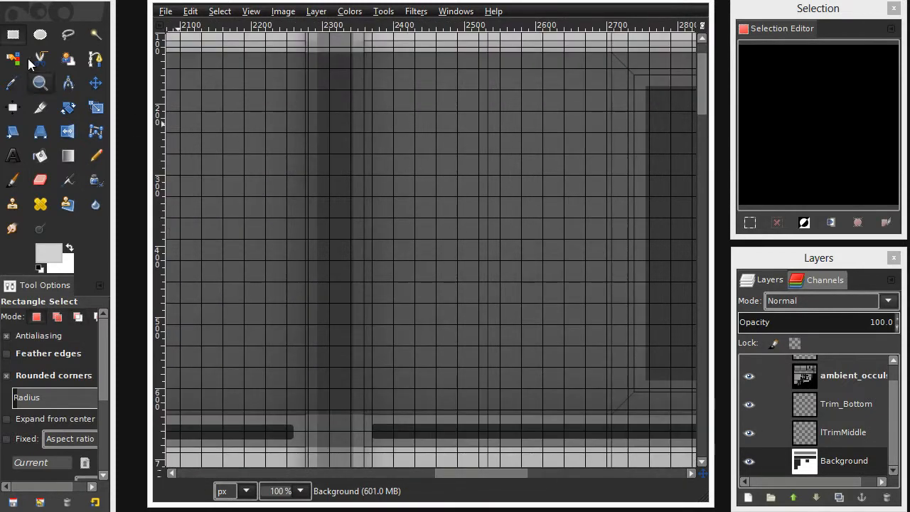
{"action": "left_click", "coordinate": [16, 37]}
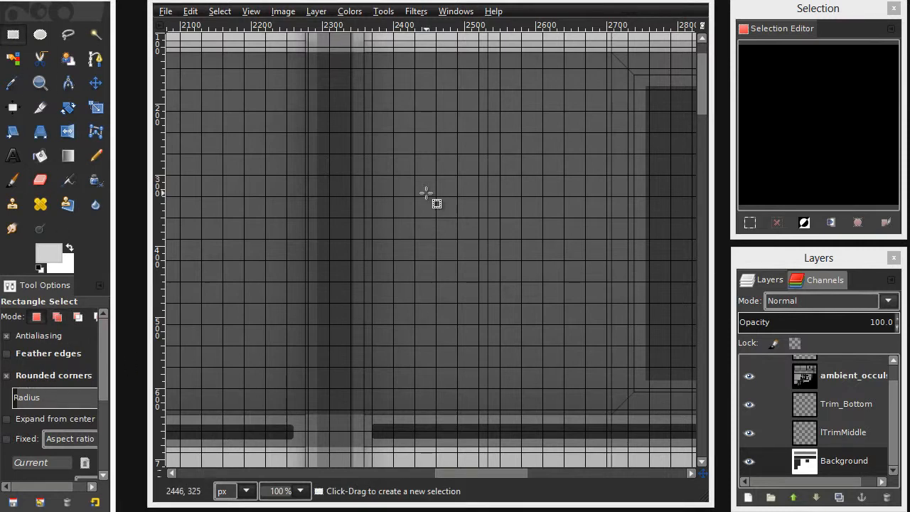
Turn on snapping to the grid and select a rectangle five grid cells wide and three high on the plain panel beside the vertical slots.
{"action": "left_click_drag", "start_coordinate": [395, 113], "coordinate": [564, 237]}
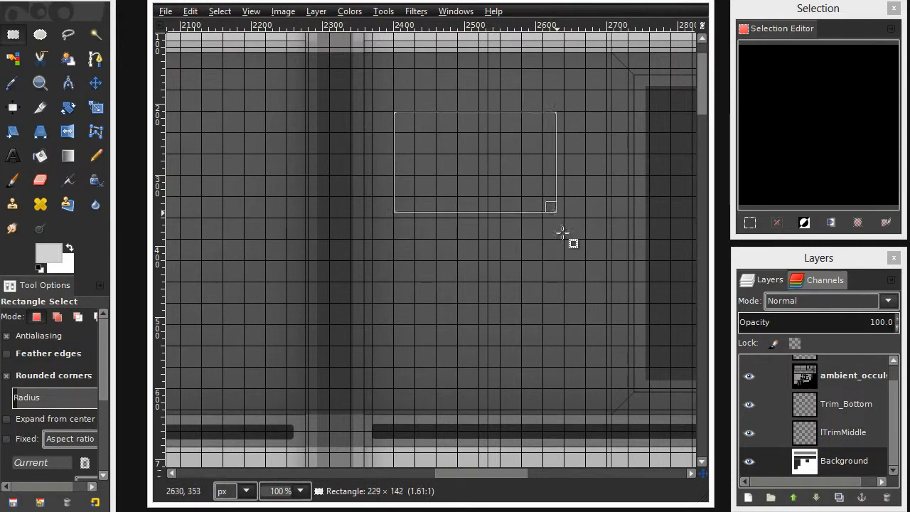
{"action": "left_click", "coordinate": [459, 231]}
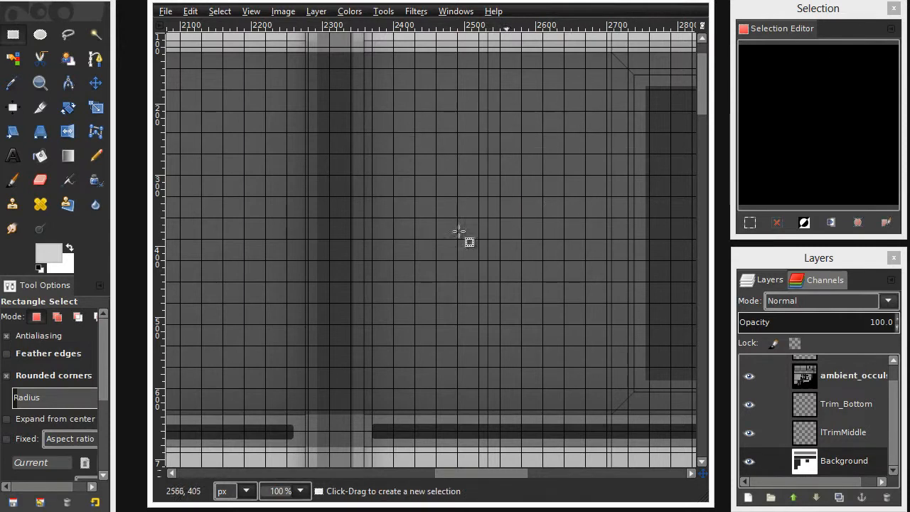
{"action": "left_click", "coordinate": [251, 12]}
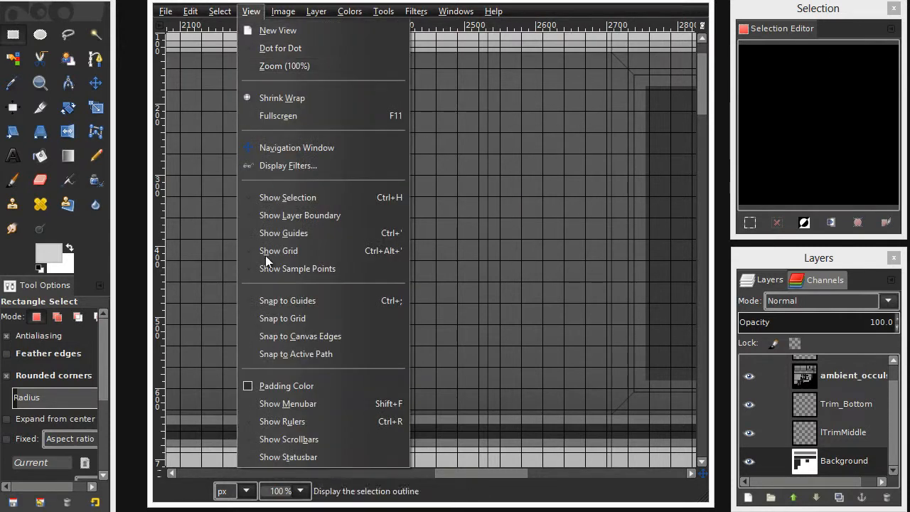
{"action": "left_click", "coordinate": [314, 317]}
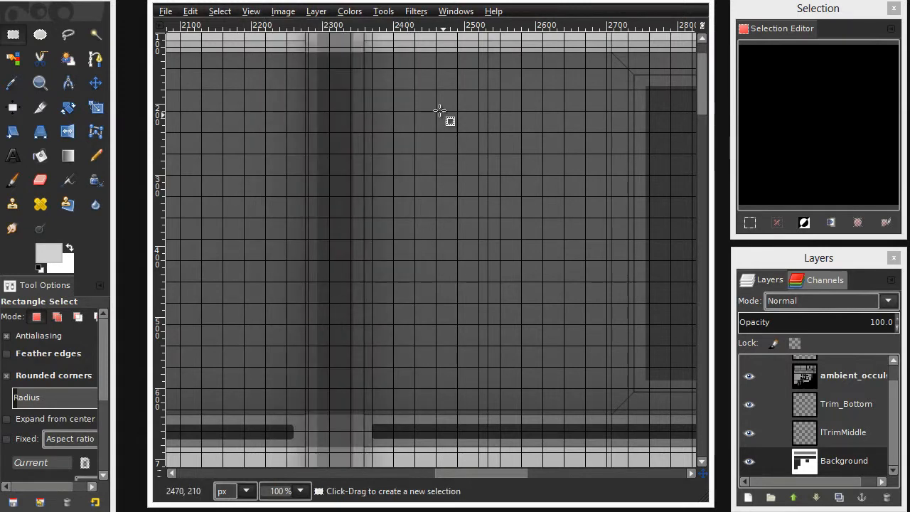
{"action": "left_click_drag", "start_coordinate": [436, 111], "coordinate": [543, 175]}
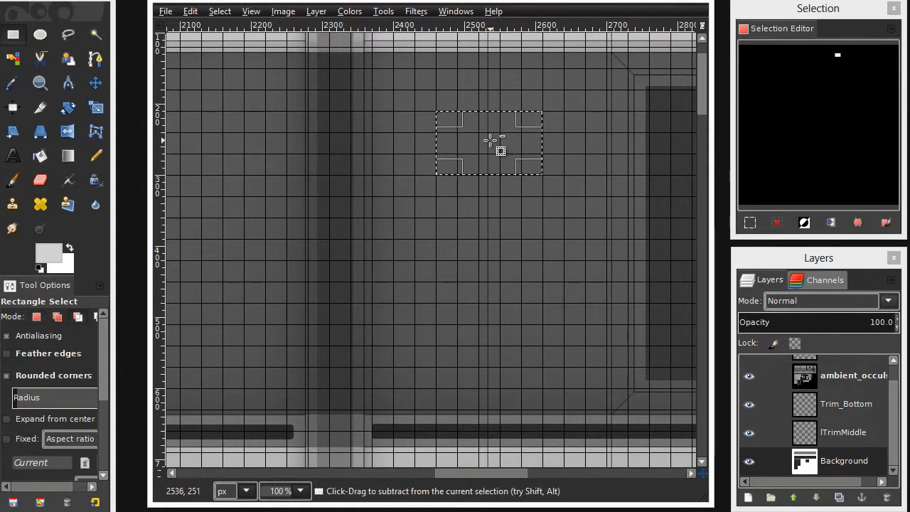
Increase the radius of the rectangular selection's rounded corners so the curve stands out clearly.
{"action": "scroll", "coordinate": [497, 147], "scroll_direction": "up", "scroll_amount": 2}
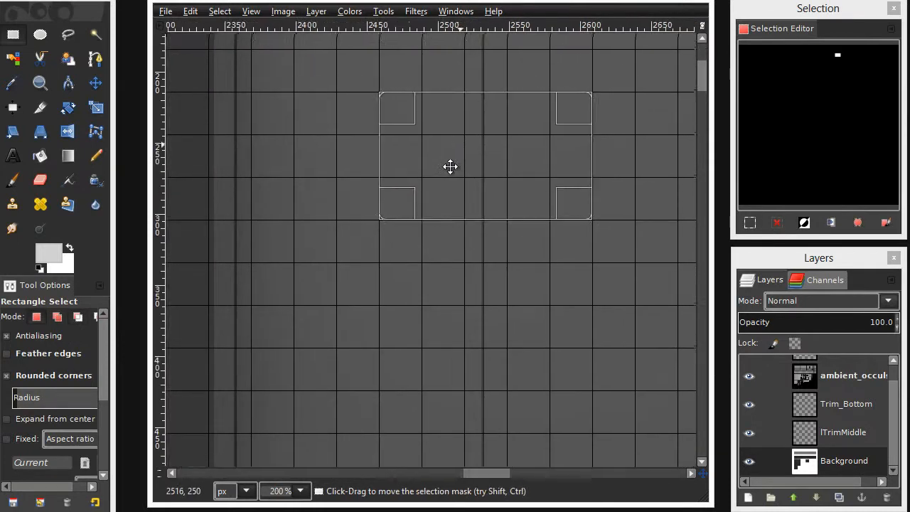
{"action": "scroll", "coordinate": [433, 197], "scroll_direction": "up", "scroll_amount": 1}
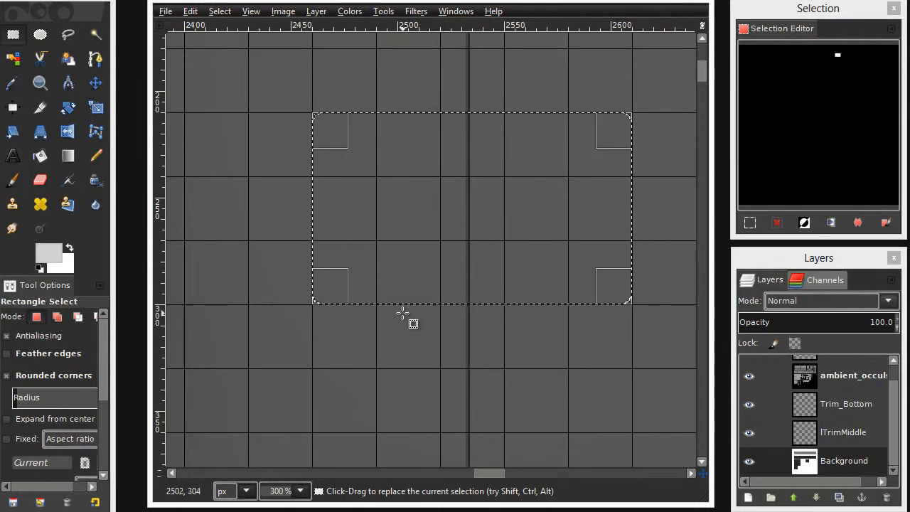
{"action": "left_click_drag", "start_coordinate": [20, 403], "coordinate": [105, 401]}
{"action": "key", "text": "1"}
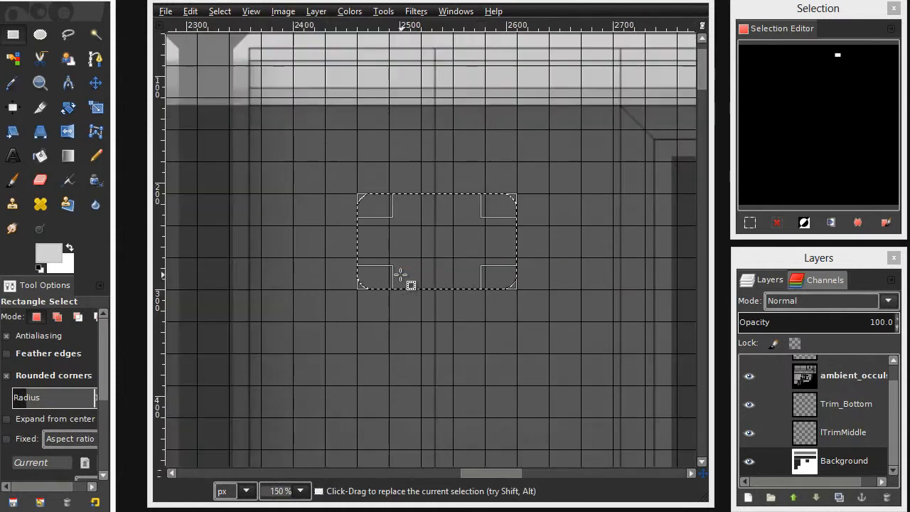
{"action": "key", "text": "2"}
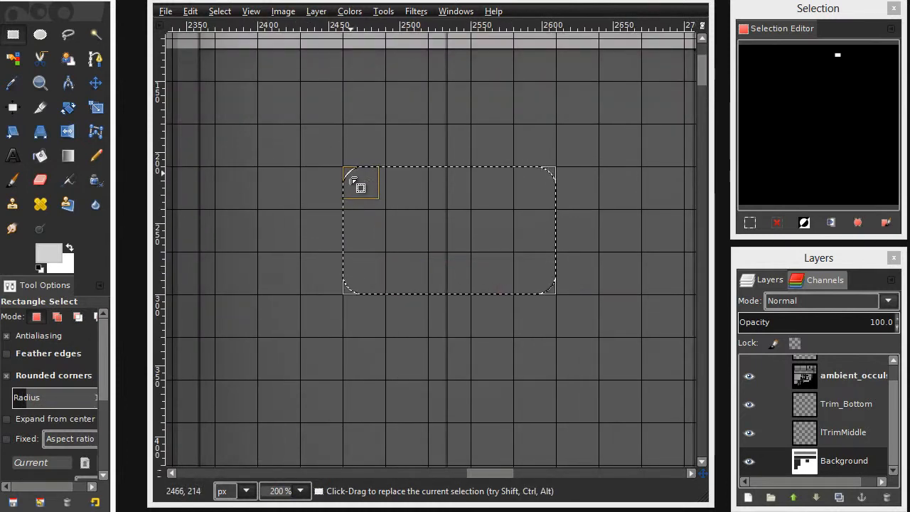
{"action": "left_click_drag", "start_coordinate": [485, 219], "coordinate": [474, 309]}
{"action": "scroll", "coordinate": [469, 311], "scroll_direction": "down", "scroll_amount": 1}
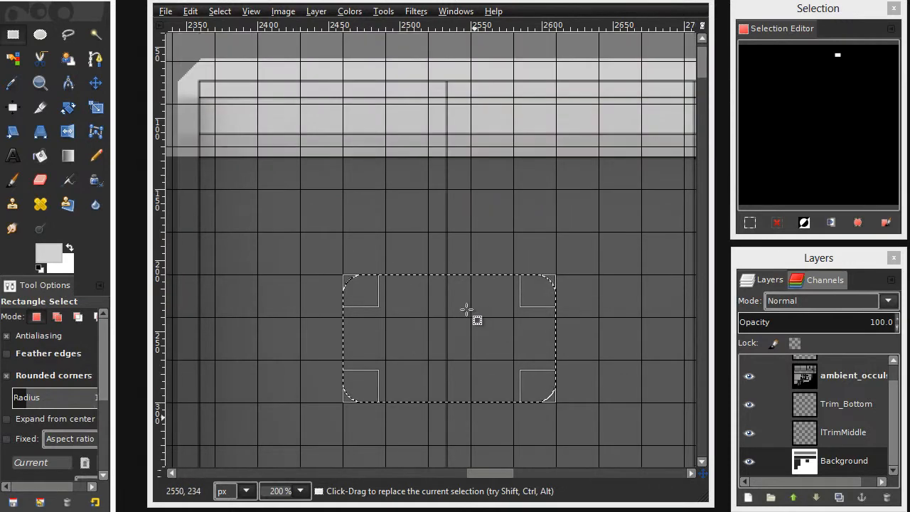
{"action": "key", "text": "ctrl+z"}
Add two rounded squares of three by three grid cells to the selection, one beside the rectangle and one directly beneath that square.
{"action": "scroll", "coordinate": [455, 302], "scroll_direction": "down", "scroll_amount": 1}
{"action": "scroll", "coordinate": [395, 223], "scroll_direction": "down", "scroll_amount": 2}
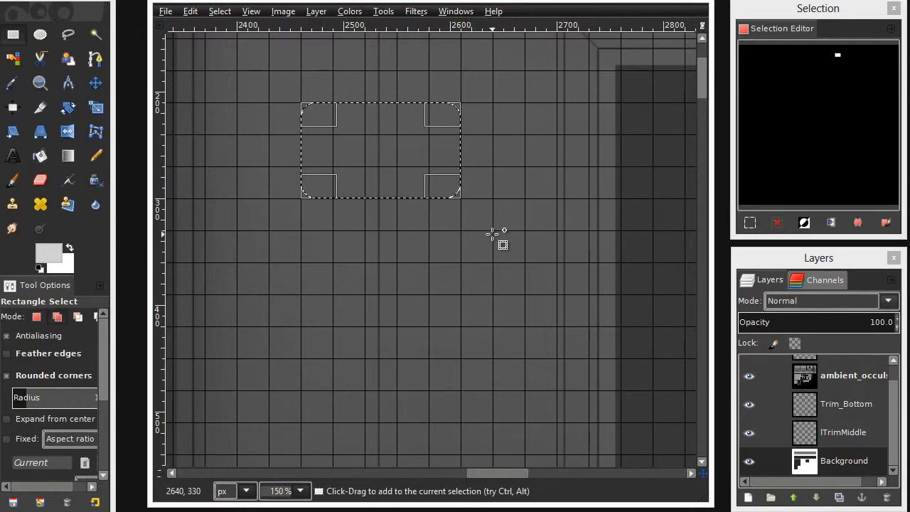
{"action": "left_click_drag", "start_coordinate": [493, 231], "coordinate": [588, 323]}
{"action": "left_click_drag", "start_coordinate": [493, 197], "coordinate": [588, 103]}
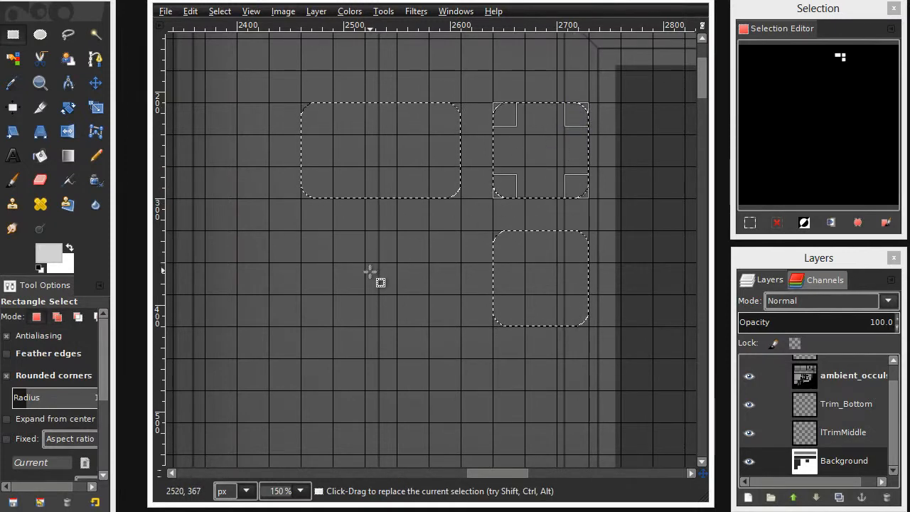
Add a lower rounded rectangle of five by three grid cells and a 90 × 90 px square beside it to the selection.
{"action": "key", "text": "shift"}
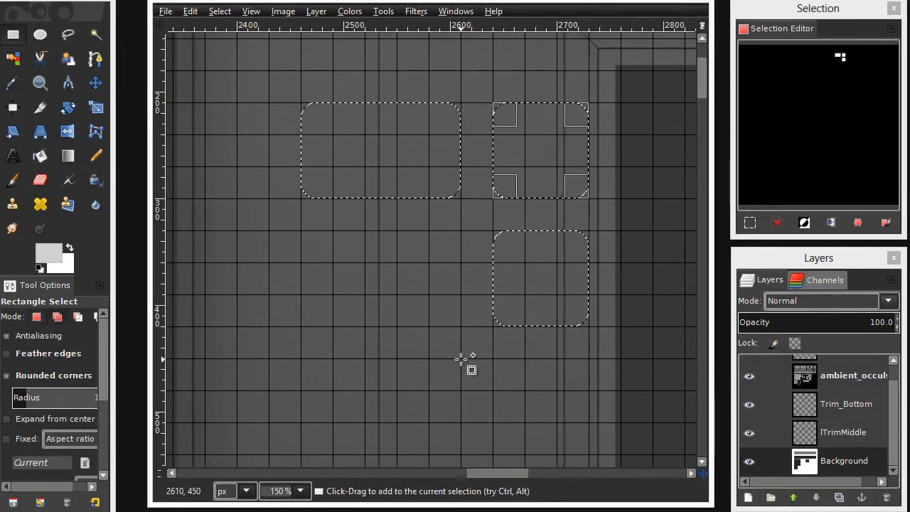
{"action": "left_click_drag", "start_coordinate": [460, 359], "coordinate": [301, 449]}
{"action": "scroll", "coordinate": [384, 259], "scroll_direction": "down", "scroll_amount": 1}
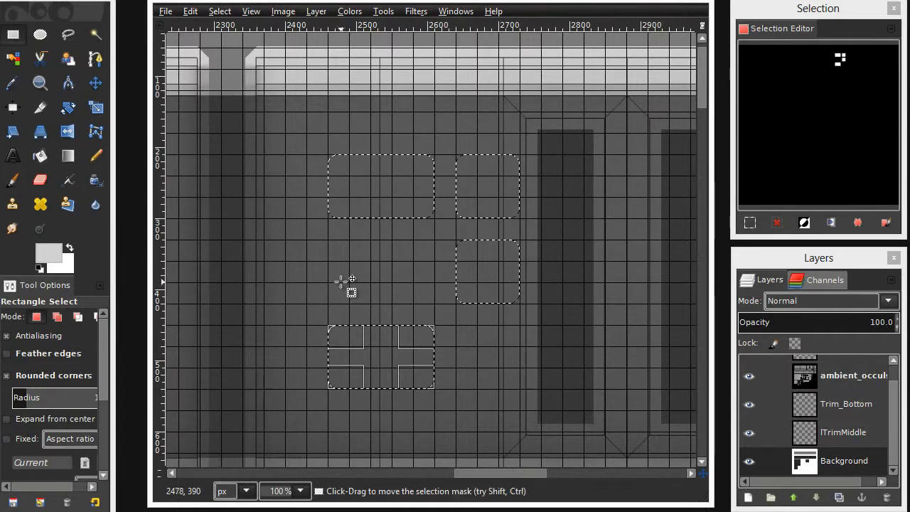
{"action": "left_click_drag", "start_coordinate": [343, 281], "coordinate": [367, 243]}
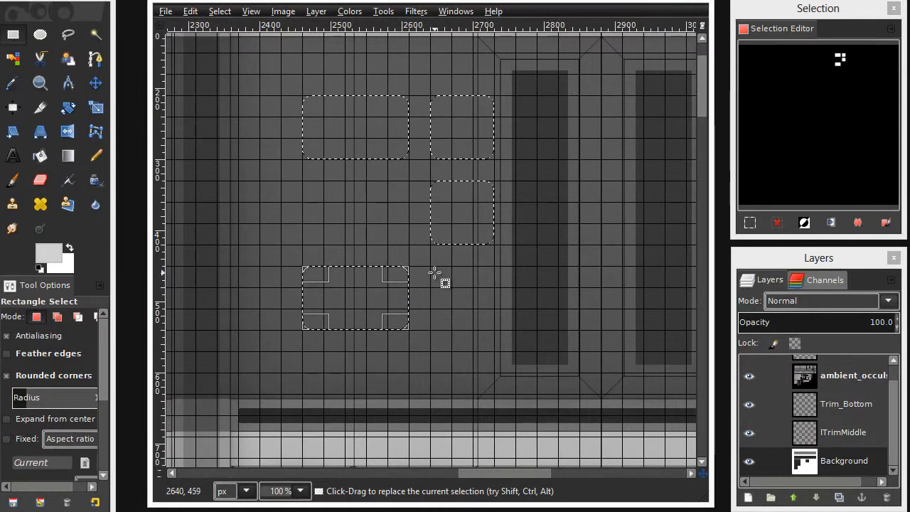
{"action": "left_click_drag", "start_coordinate": [434, 273], "coordinate": [448, 287]}
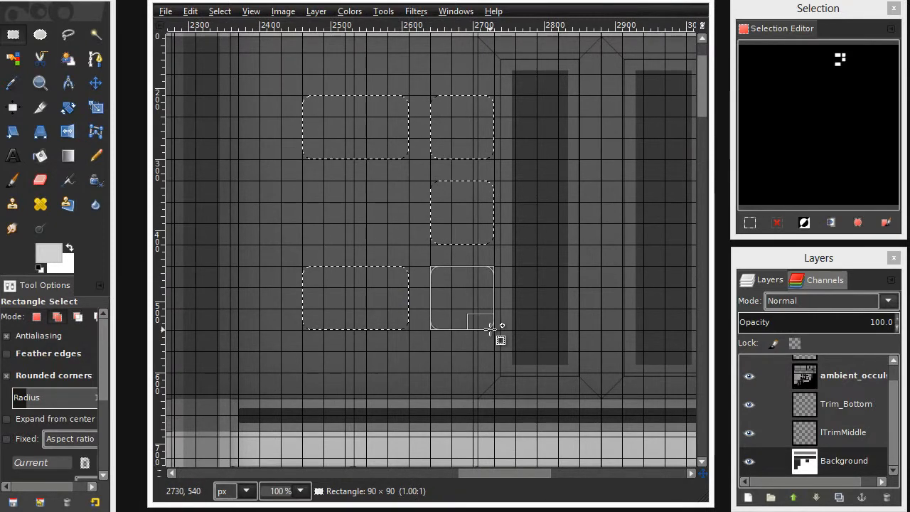
{"action": "left_click_drag", "start_coordinate": [489, 328], "coordinate": [491, 329]}
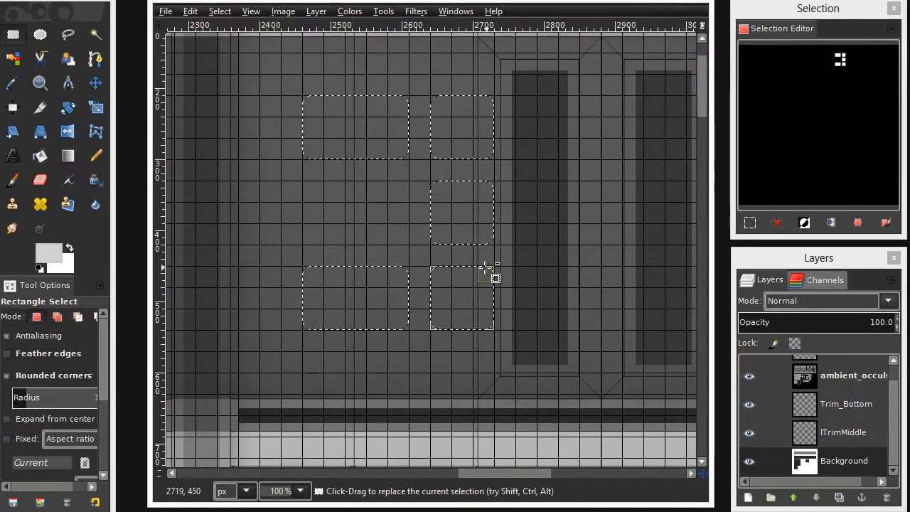
{"action": "scroll", "coordinate": [489, 280], "scroll_direction": "down", "scroll_amount": 3, "text": "ctrl"}
{"action": "scroll", "coordinate": [526, 280], "scroll_direction": "right", "scroll_amount": 5}
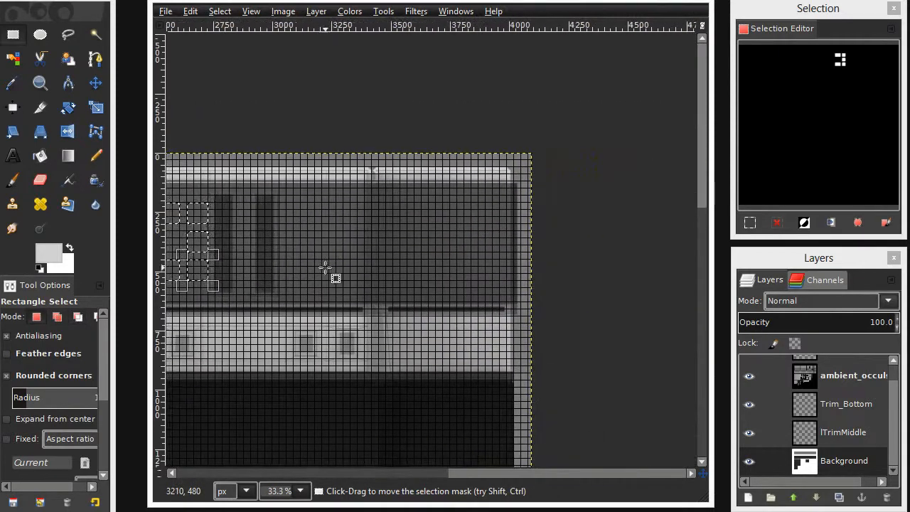
{"action": "scroll", "coordinate": [365, 227], "scroll_direction": "left", "scroll_amount": 4}
{"action": "scroll", "coordinate": [397, 266], "scroll_direction": "up", "scroll_amount": 4, "text": "ctrl"}
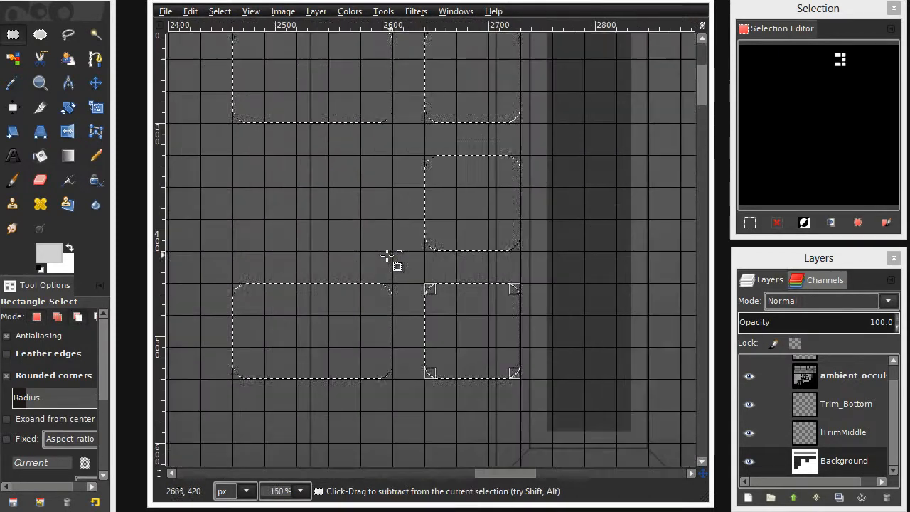
{"action": "scroll", "coordinate": [420, 306], "scroll_direction": "down", "scroll_amount": 1, "text": "ctrl"}
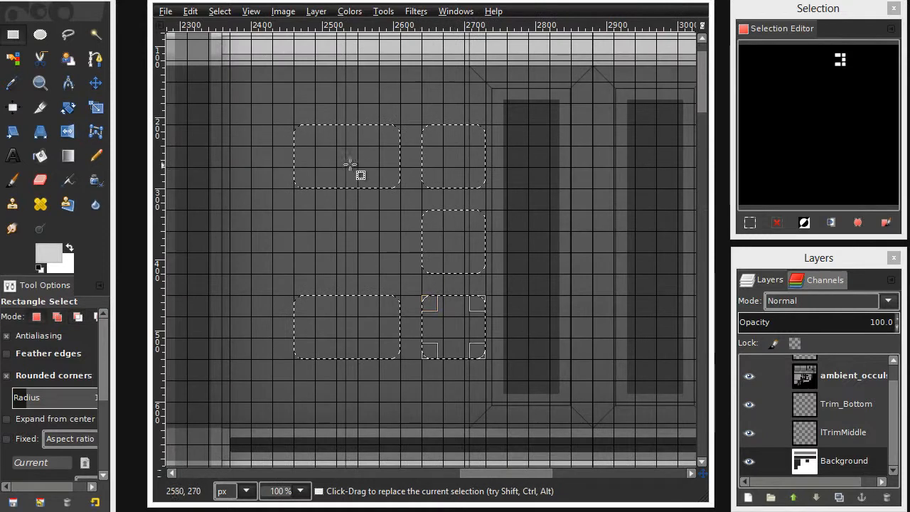
Create a new transparent layer directly above Background and name it lWallTiles.
{"action": "left_click", "coordinate": [748, 500]}
{"action": "left_click_drag", "start_coordinate": [14, 78], "coordinate": [411, 100]}
{"action": "left_click", "coordinate": [380, 310]}
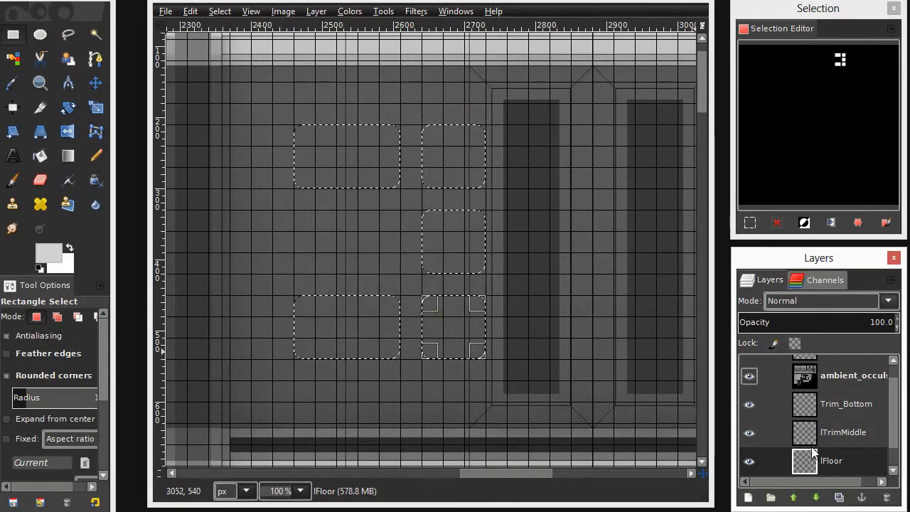
{"action": "double_click", "coordinate": [829, 461]}
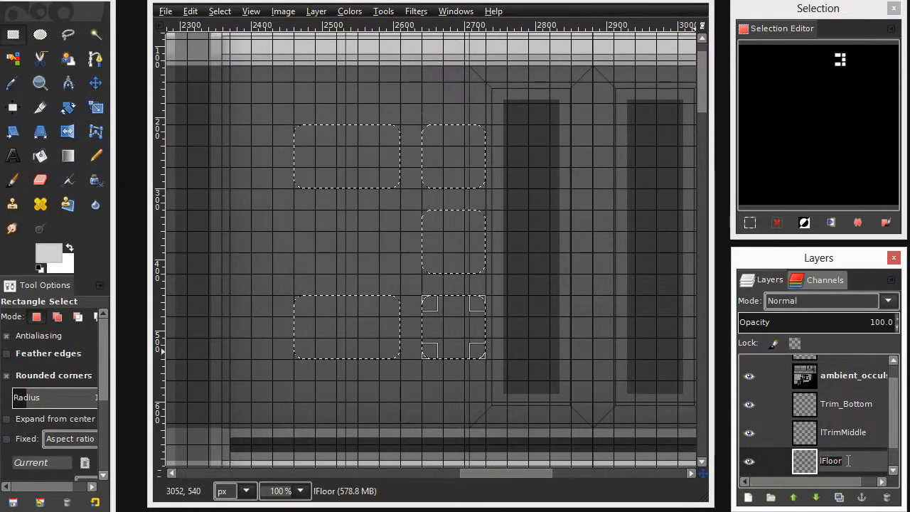
{"action": "type", "text": "lWal"}
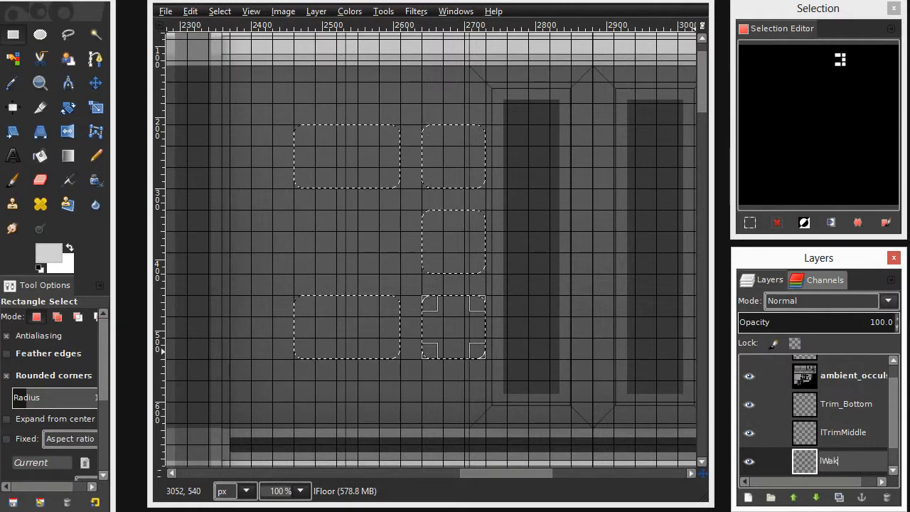
{"action": "type", "text": "lTiles"}
{"action": "key", "text": "Return"}
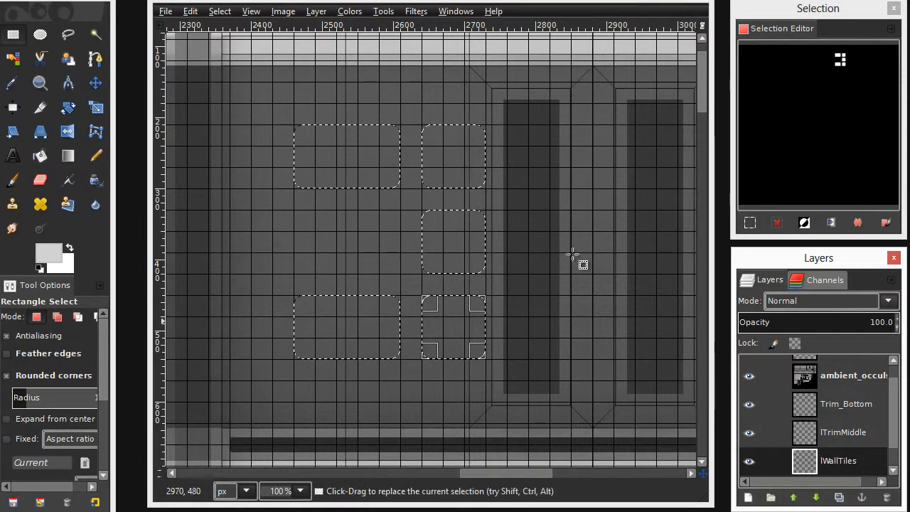
Fill the five selected tile shapes with the light gray foreground color e3e3e3 and clear the selection.
{"action": "left_click", "coordinate": [48, 252]}
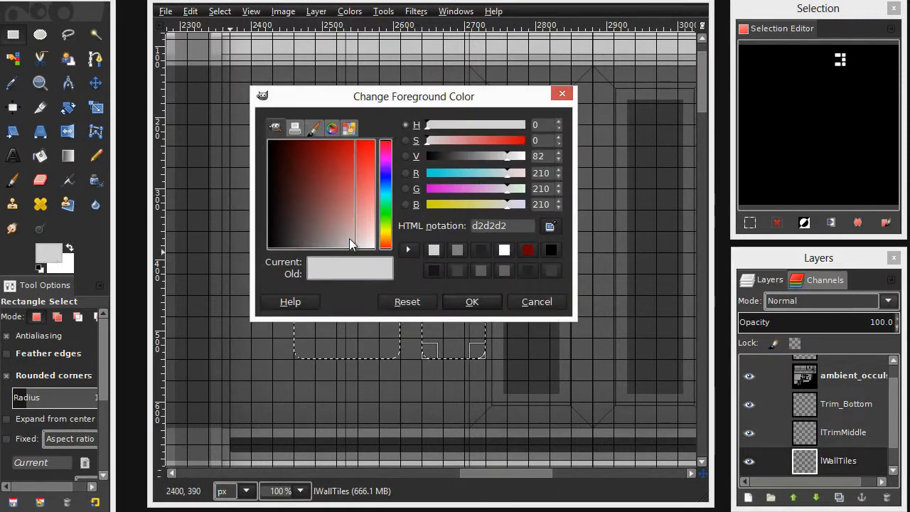
{"action": "left_click", "coordinate": [353, 246]}
{"action": "mouse_move", "coordinate": [354, 246]}
{"action": "left_mouse_down"}
{"action": "mouse_move", "coordinate": [362, 261]}
{"action": "mouse_move", "coordinate": [364, 250]}
{"action": "left_mouse_up"}
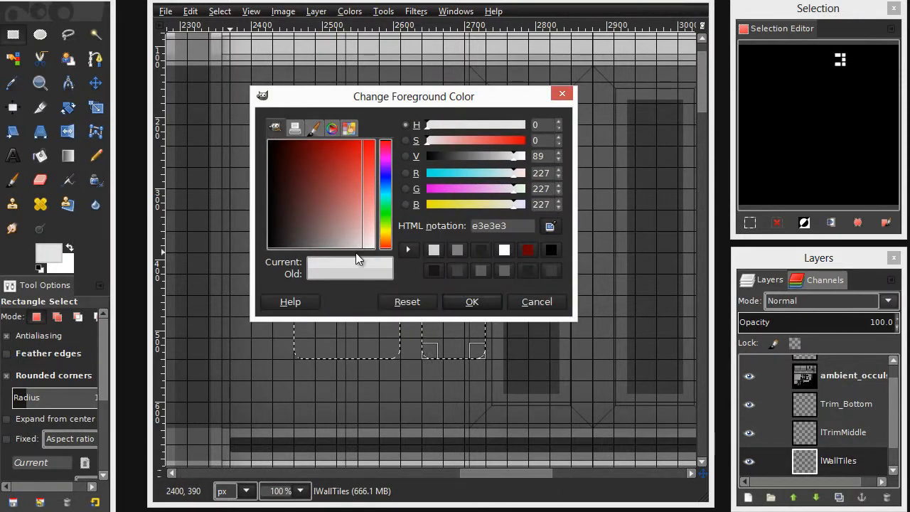
{"action": "left_click", "coordinate": [489, 306]}
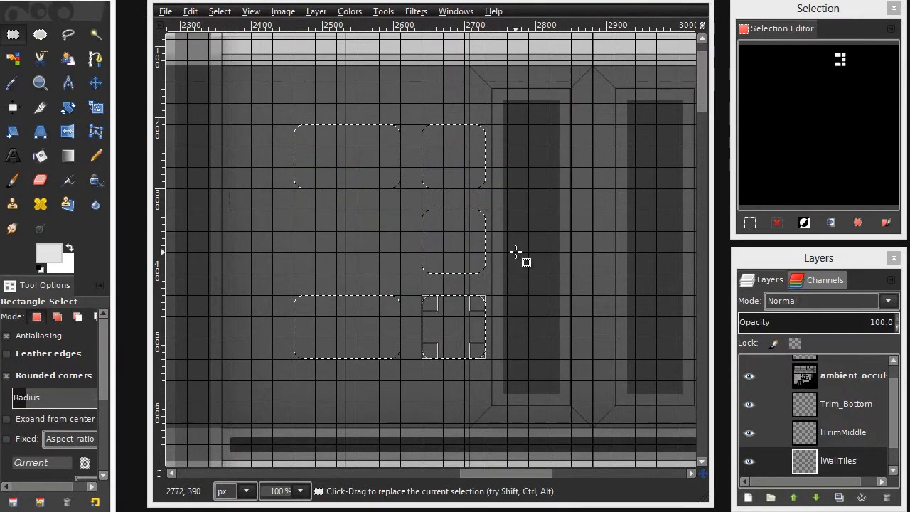
{"action": "key", "text": "ctrl+comma"}
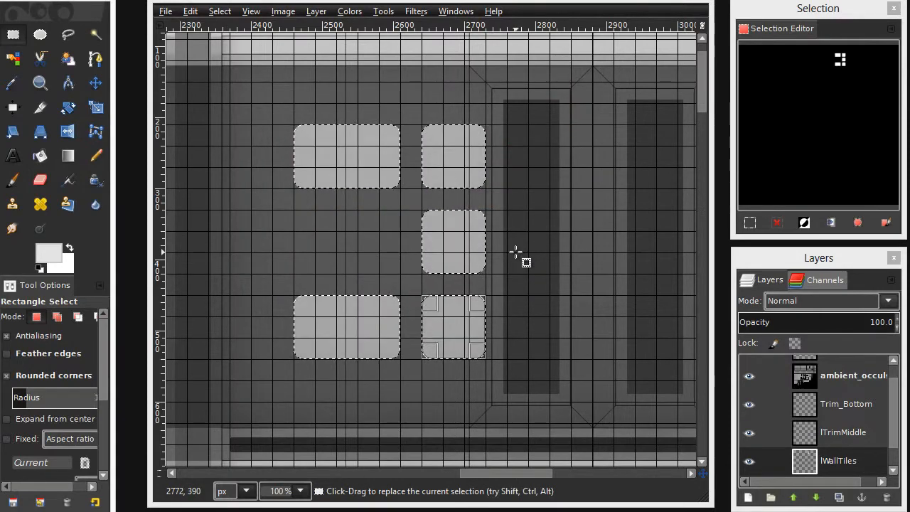
{"action": "left_click", "coordinate": [535, 219]}
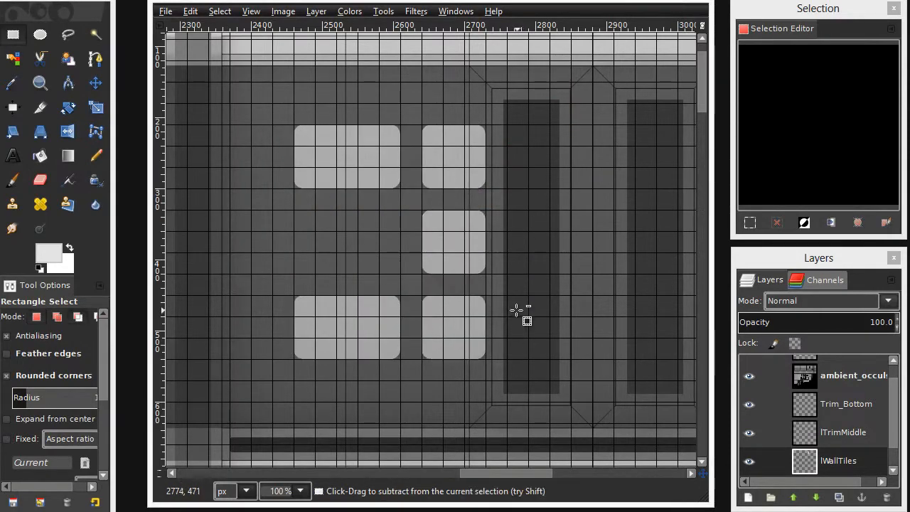
Hide the grid over the wall texture.
{"action": "scroll", "coordinate": [518, 311], "scroll_direction": "down", "scroll_amount": 1, "text": "ctrl"}
{"action": "scroll", "coordinate": [449, 226], "scroll_direction": "up", "scroll_amount": 1, "text": "ctrl"}
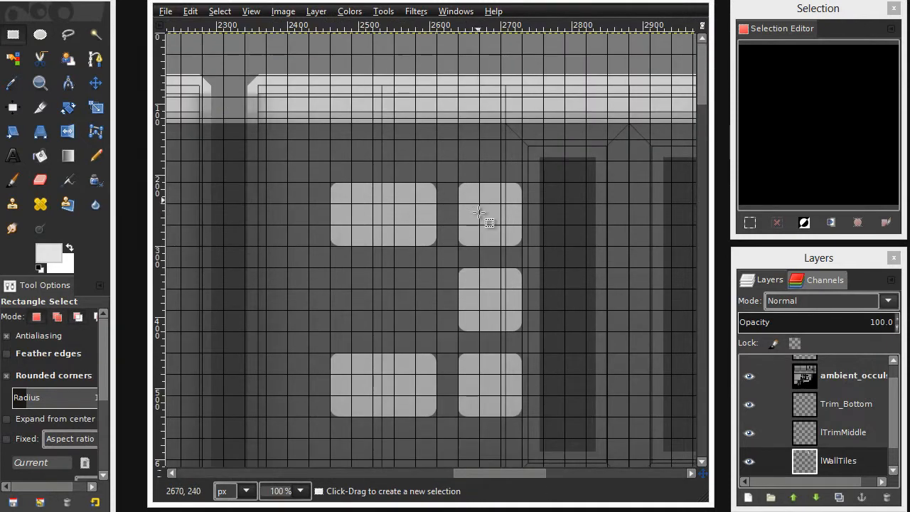
{"action": "left_click", "coordinate": [248, 12]}
{"action": "left_click", "coordinate": [271, 250]}
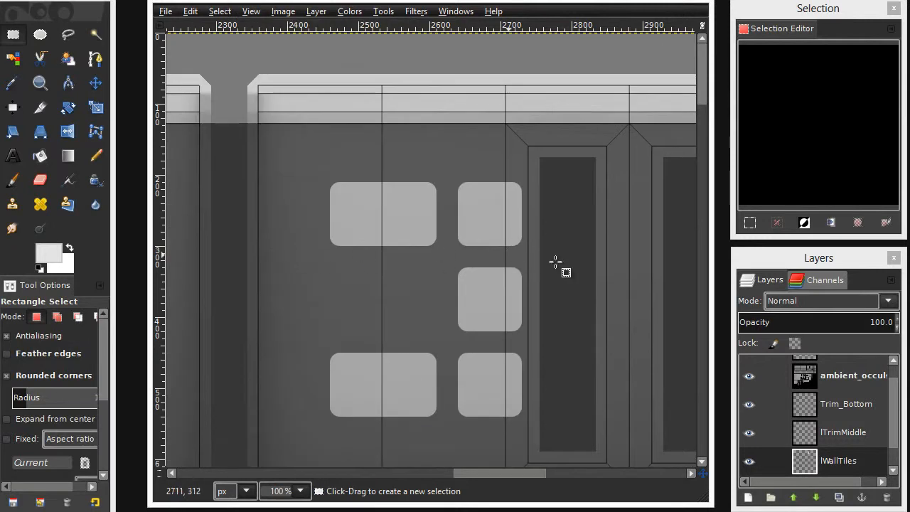
Compare the new wall tiles with and without the UVs layer overlay, leaving the overlay shown.
{"action": "scroll", "coordinate": [556, 263], "scroll_direction": "down", "scroll_amount": 2, "text": "ctrl"}
{"action": "scroll", "coordinate": [555, 263], "scroll_direction": "up", "scroll_amount": 1, "text": "ctrl"}
{"action": "left_click_drag", "start_coordinate": [554, 237], "coordinate": [463, 225]}
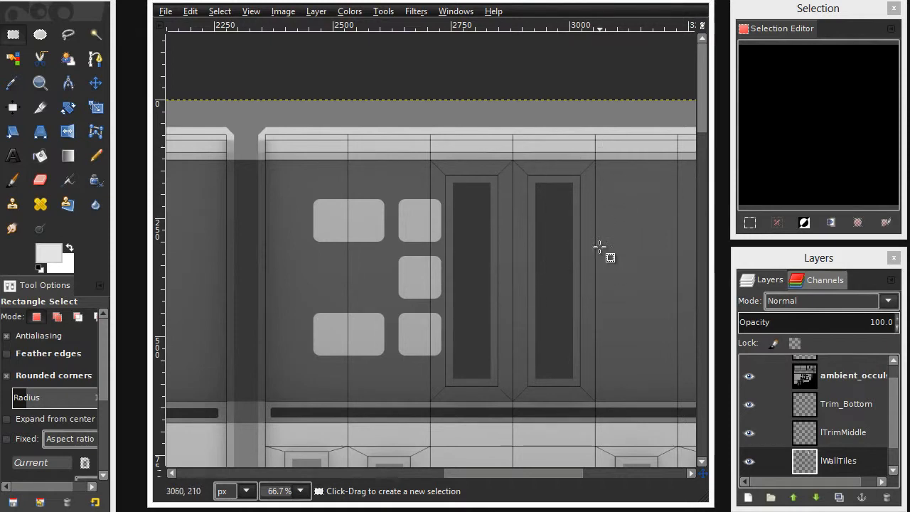
{"action": "scroll", "coordinate": [880, 382], "scroll_direction": "up", "scroll_amount": 1}
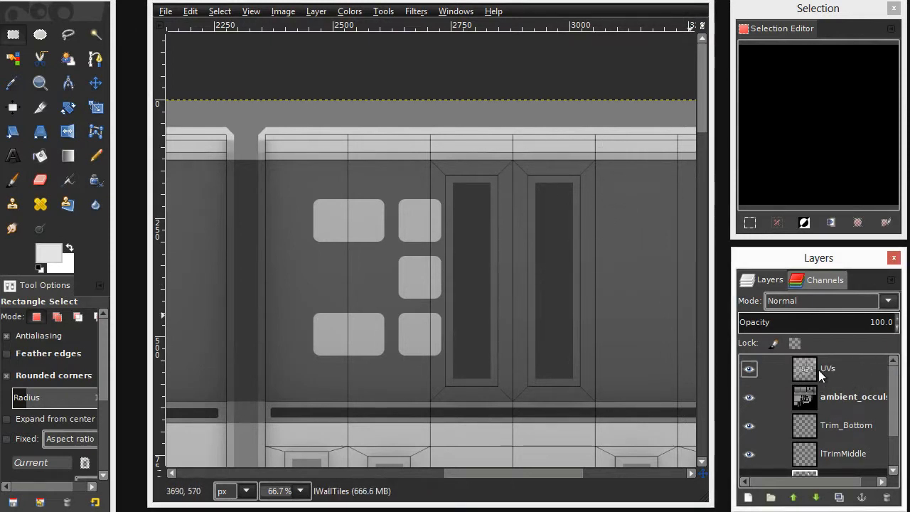
{"action": "left_click", "coordinate": [749, 368]}
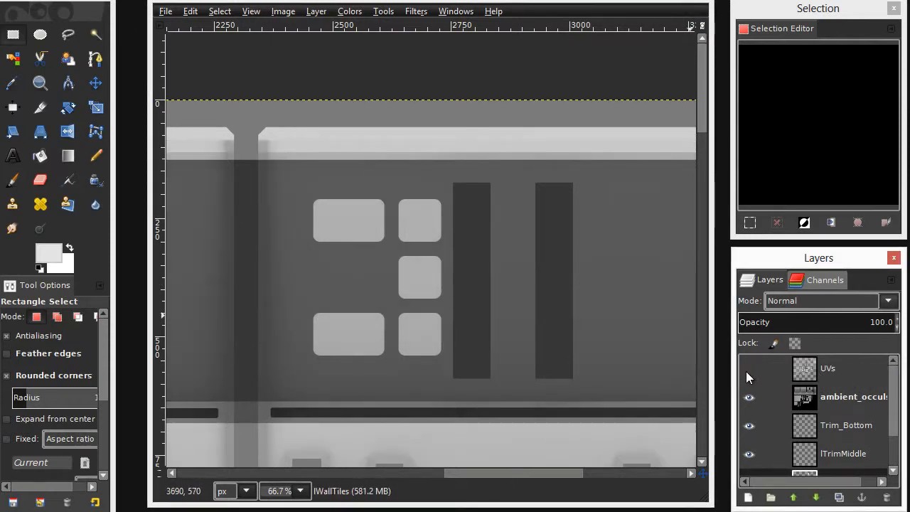
{"action": "left_click", "coordinate": [747, 370]}
{"action": "left_click", "coordinate": [747, 370]}
{"action": "left_click", "coordinate": [748, 369]}
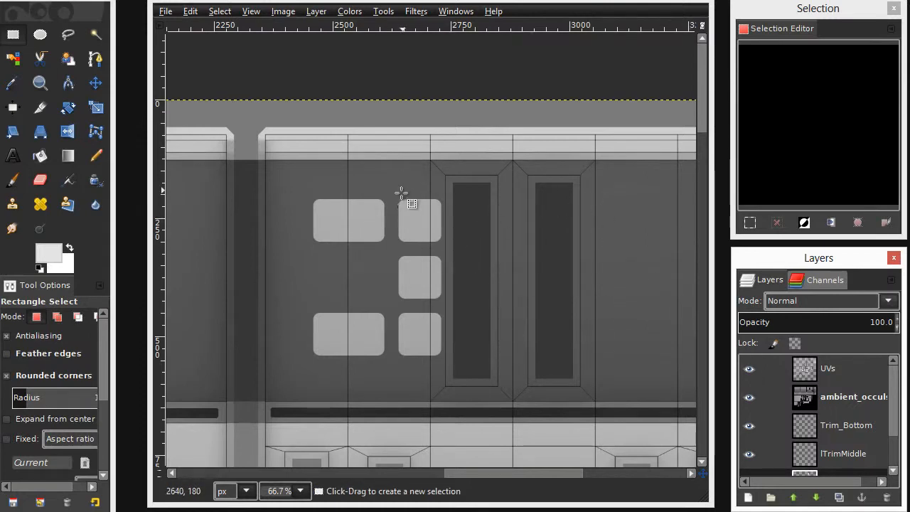
Select the five tile shapes from the opaque areas of the lWallTiles layer.
{"action": "scroll", "coordinate": [401, 193], "scroll_direction": "up", "scroll_amount": 2}
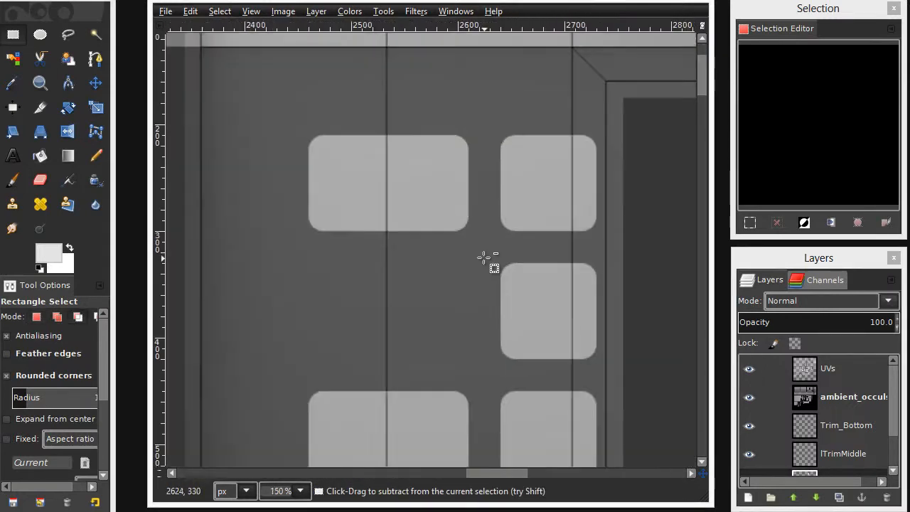
{"action": "scroll", "coordinate": [484, 257], "scroll_direction": "down", "scroll_amount": 1}
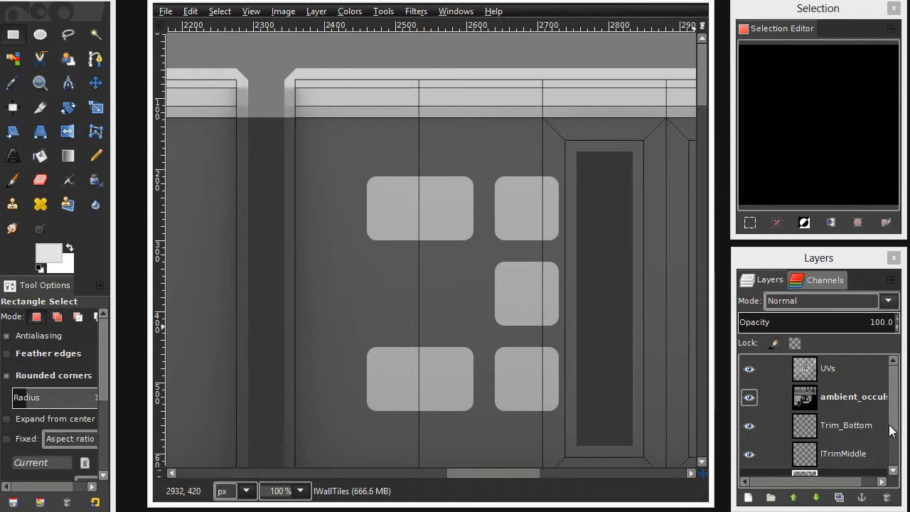
{"action": "scroll", "coordinate": [897, 422], "scroll_direction": "down", "scroll_amount": 2}
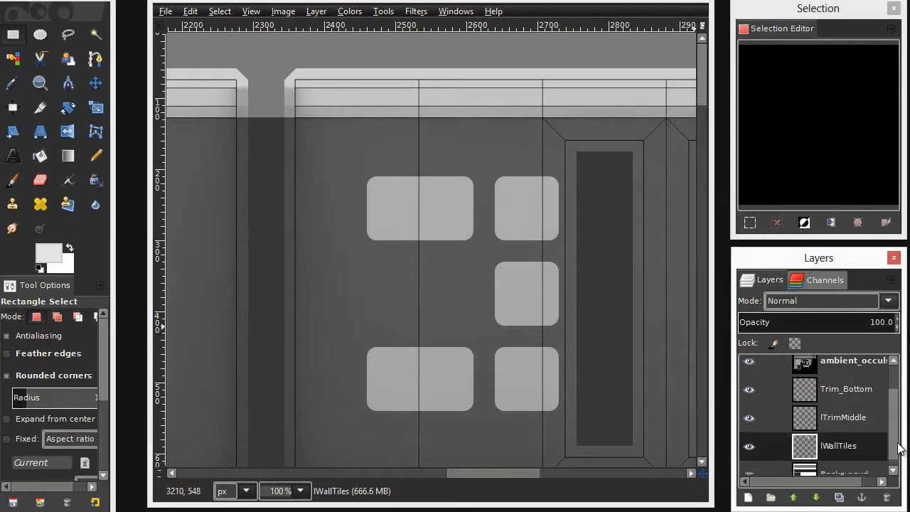
{"action": "left_click", "coordinate": [805, 439], "text": "alt"}
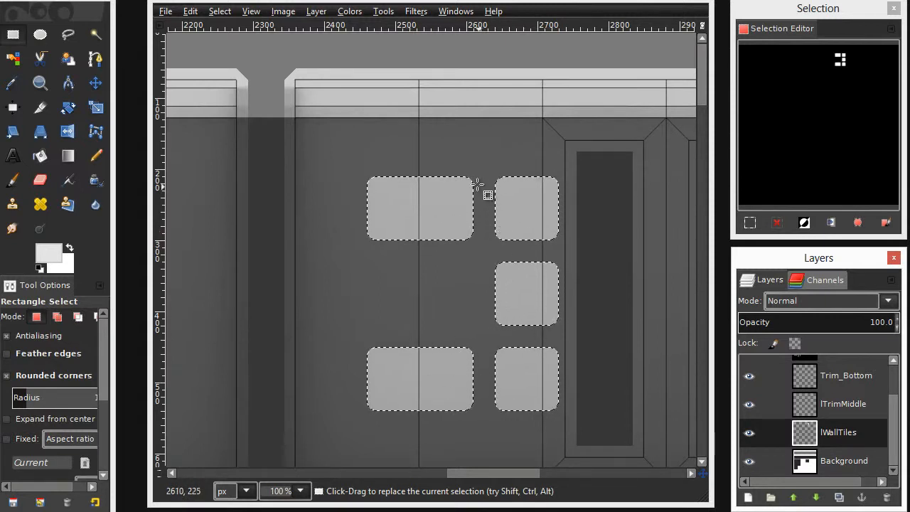
Add a bevel with a thickness of 7 to the selected wall tiles.
{"action": "left_click", "coordinate": [416, 11]}
{"action": "mouse_move", "coordinate": [428, 277]}
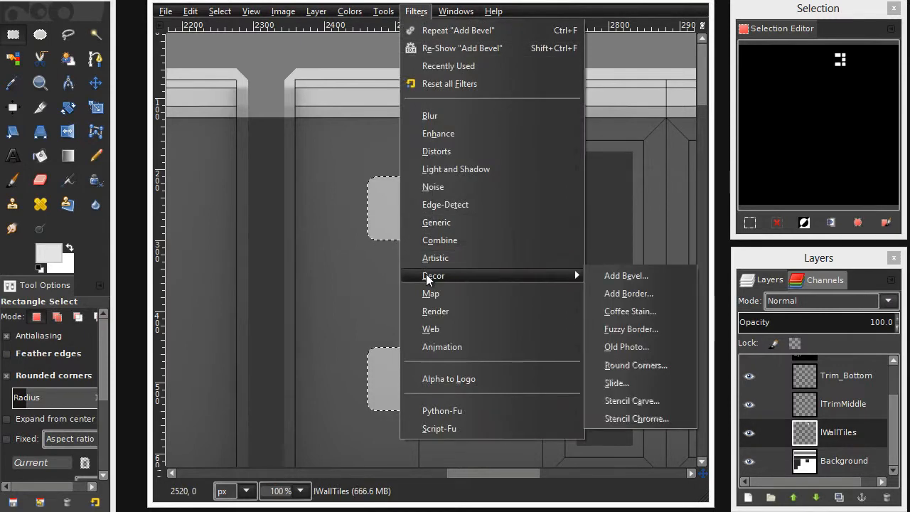
{"action": "left_click", "coordinate": [650, 277]}
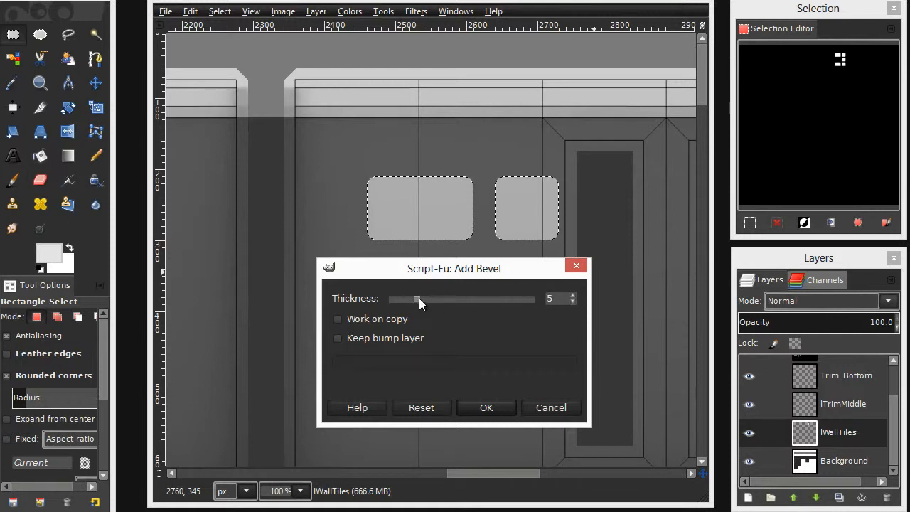
{"action": "left_click_drag", "start_coordinate": [419, 298], "coordinate": [426, 298]}
{"action": "left_click", "coordinate": [481, 410]}
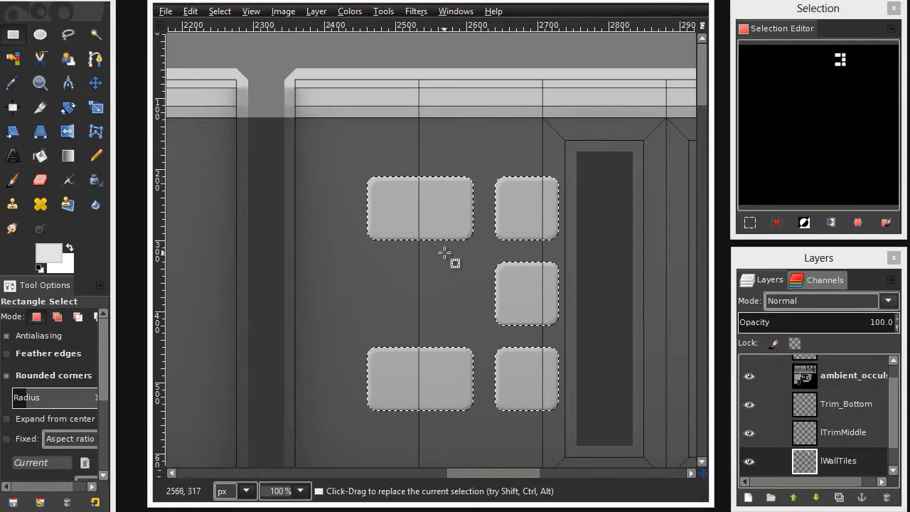
Apply the Add Bevel filter to the tiles a second time at thickness 7 and clear the selection.
{"action": "left_click", "coordinate": [417, 14]}
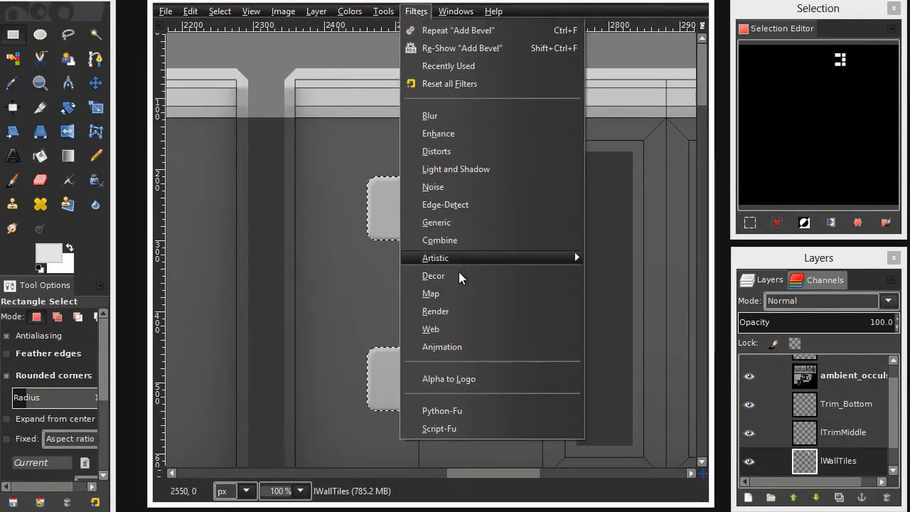
{"action": "mouse_move", "coordinate": [457, 277]}
{"action": "left_click", "coordinate": [618, 275]}
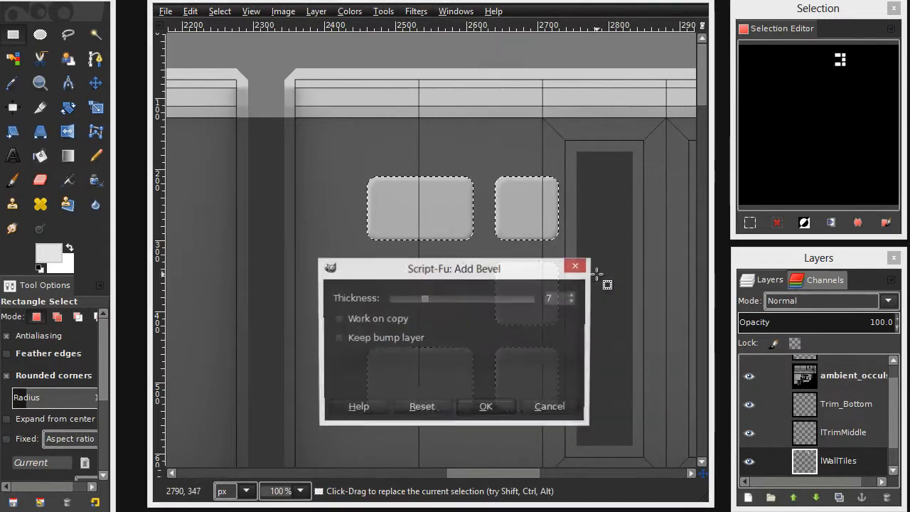
{"action": "left_click", "coordinate": [478, 408]}
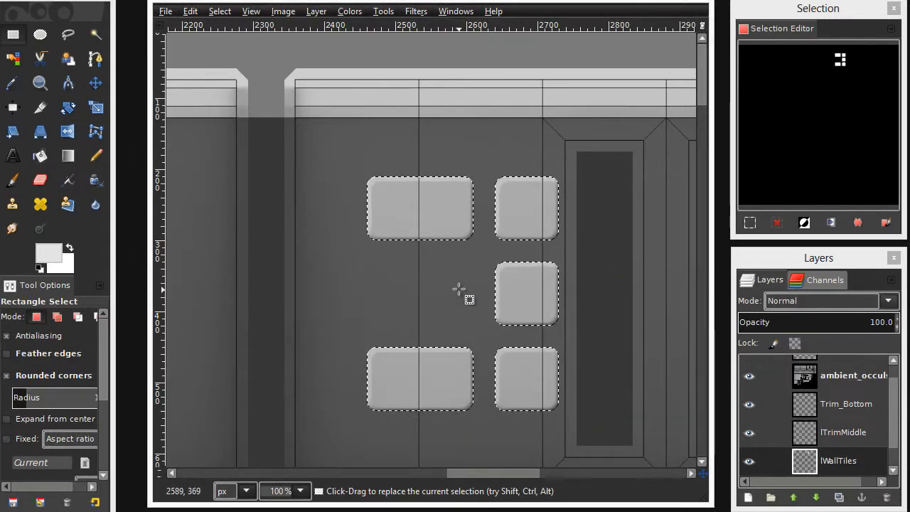
{"action": "left_click", "coordinate": [474, 267]}
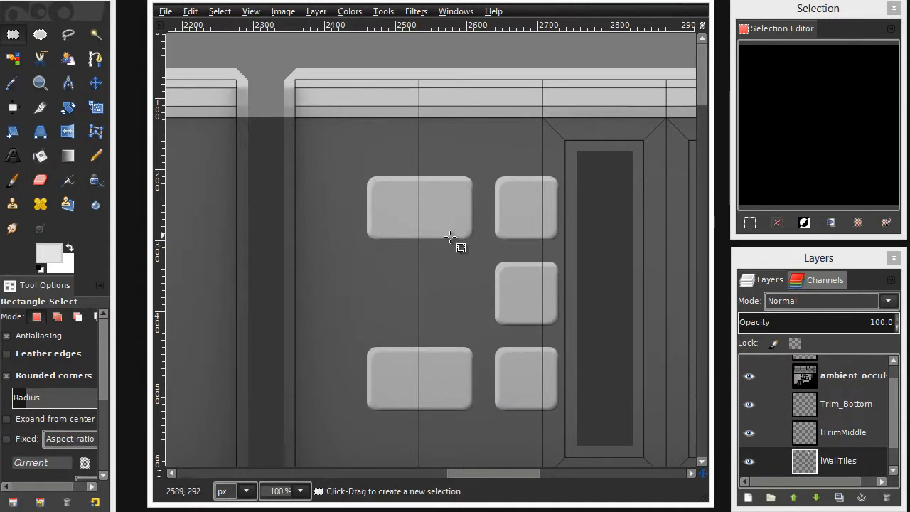
Examine the beveled wall tiles both up close and from farther away.
{"action": "scroll", "coordinate": [488, 333], "scroll_direction": "down", "scroll_amount": 2}
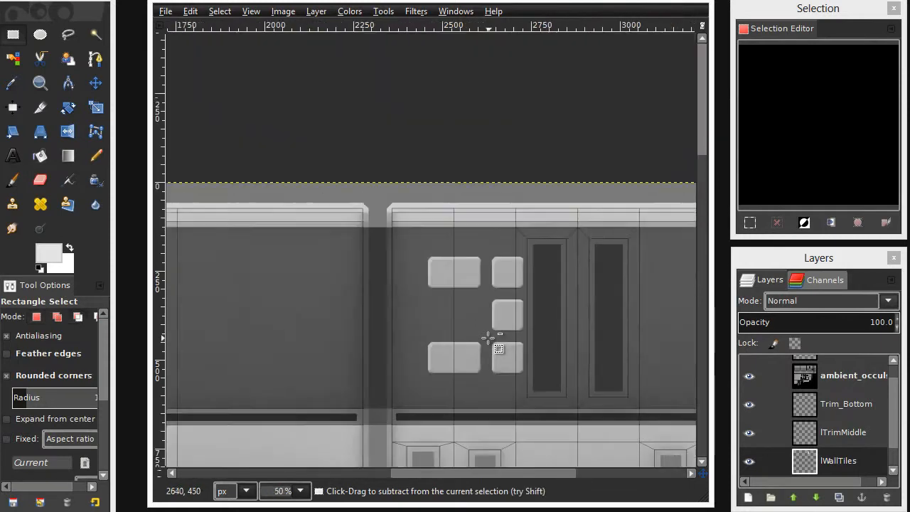
{"action": "scroll", "coordinate": [488, 337], "scroll_direction": "up", "scroll_amount": 1}
{"action": "scroll", "coordinate": [488, 337], "scroll_direction": "up", "scroll_amount": 1}
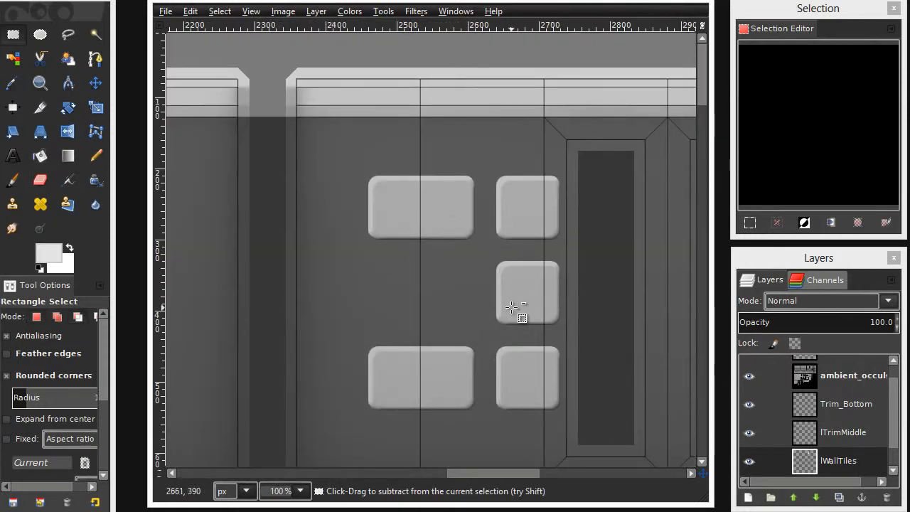
{"action": "scroll", "coordinate": [518, 309], "scroll_direction": "down", "scroll_amount": 2}
{"action": "scroll", "coordinate": [512, 307], "scroll_direction": "up", "scroll_amount": 1}
{"action": "scroll", "coordinate": [512, 305], "scroll_direction": "down", "scroll_amount": 2}
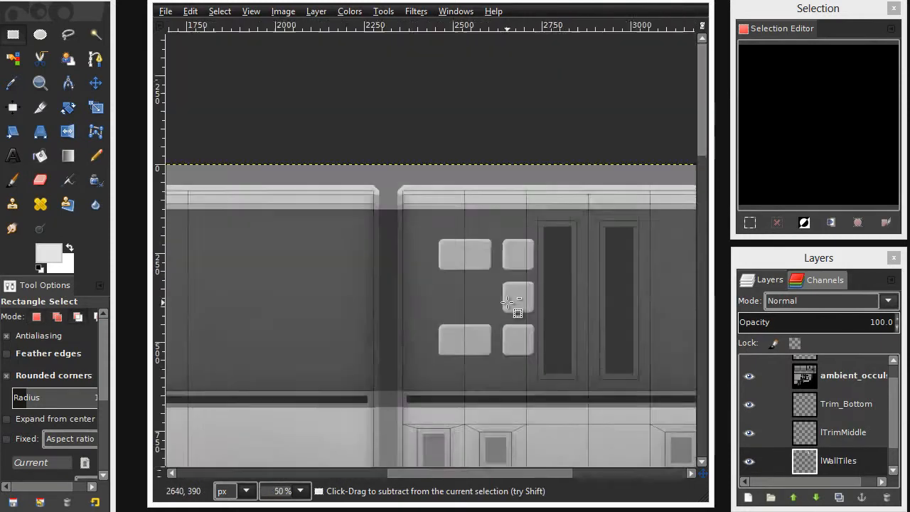
{"action": "left_click_drag", "start_coordinate": [577, 292], "coordinate": [504, 247]}
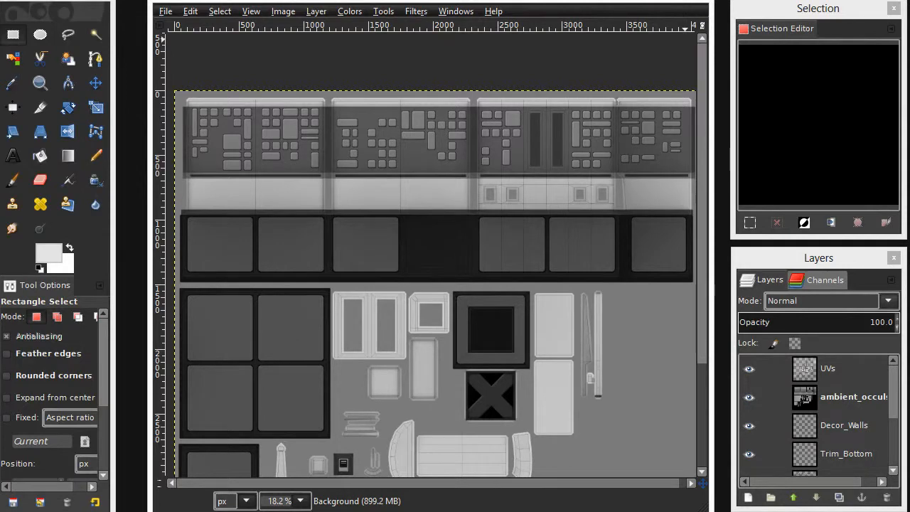
Examine the finished wall tile pattern and the dark rounded panels beneath it.
{"action": "scroll", "coordinate": [396, 140], "scroll_direction": "up", "scroll_amount": 1}
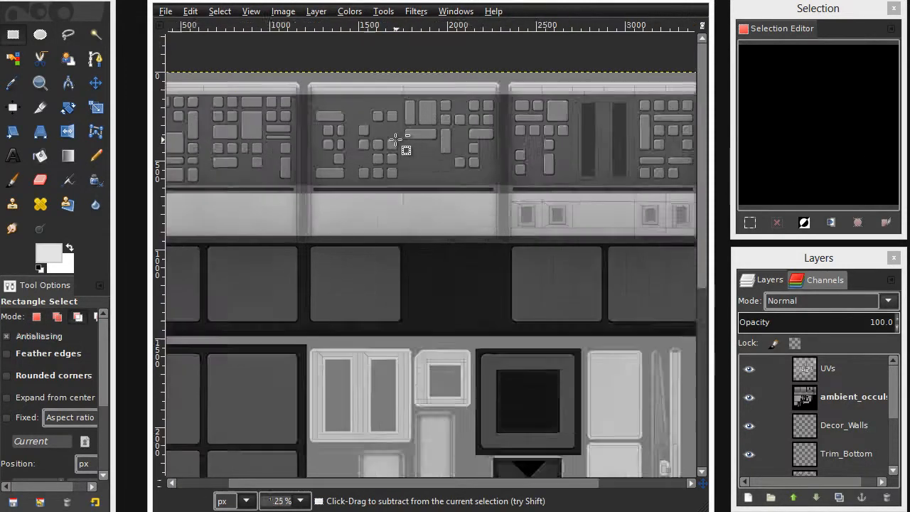
{"action": "scroll", "coordinate": [395, 140], "scroll_direction": "up", "scroll_amount": 1}
{"action": "scroll", "coordinate": [396, 147], "scroll_direction": "up", "scroll_amount": 1}
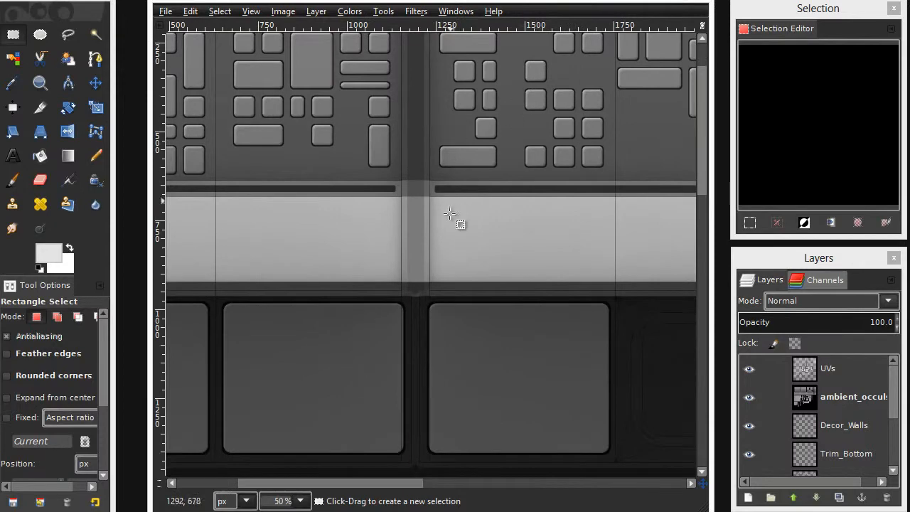
{"action": "scroll", "coordinate": [449, 214], "scroll_direction": "down", "scroll_amount": 4}
{"action": "left_click_drag", "start_coordinate": [440, 192], "coordinate": [616, 336]}
{"action": "left_click", "coordinate": [463, 301]}
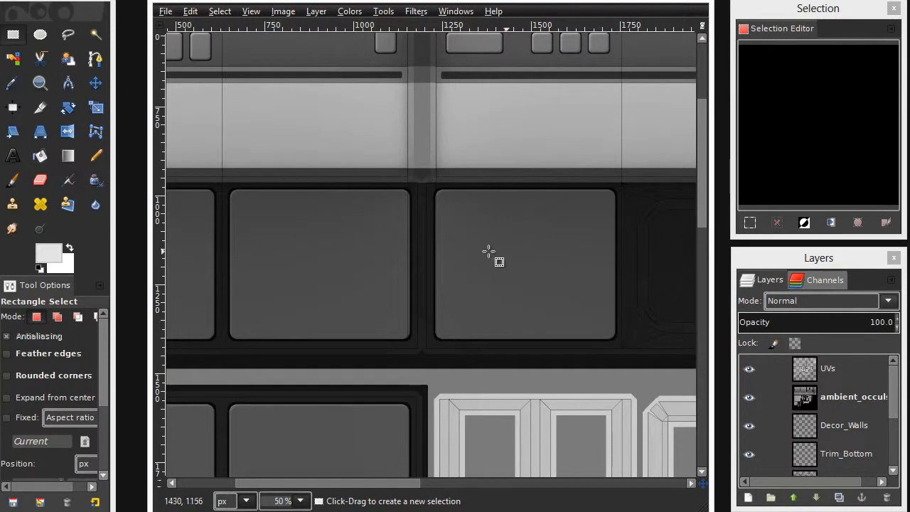
{"action": "scroll", "coordinate": [480, 256], "scroll_direction": "down", "scroll_amount": 3}
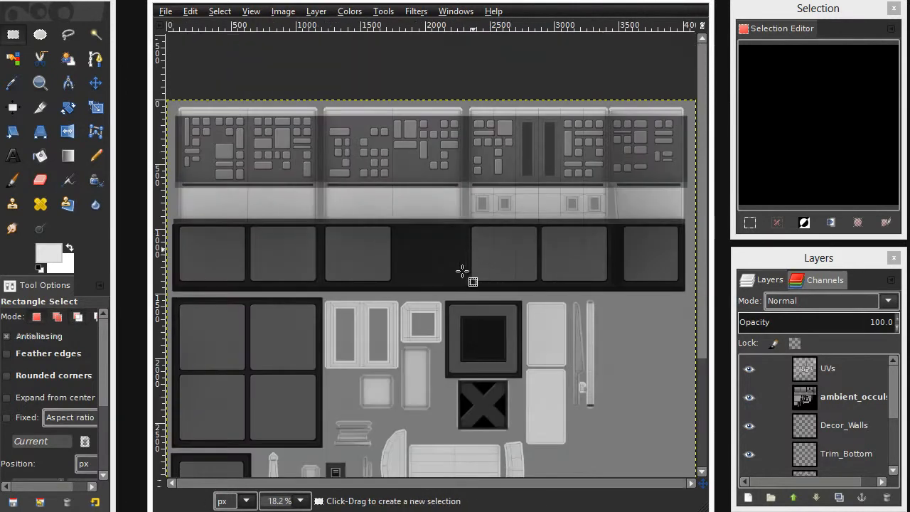
Examine the small dark panel with the striped label, marking its center with a temporary rectangular selection.
{"action": "scroll", "coordinate": [476, 288], "scroll_direction": "up", "scroll_amount": 4}
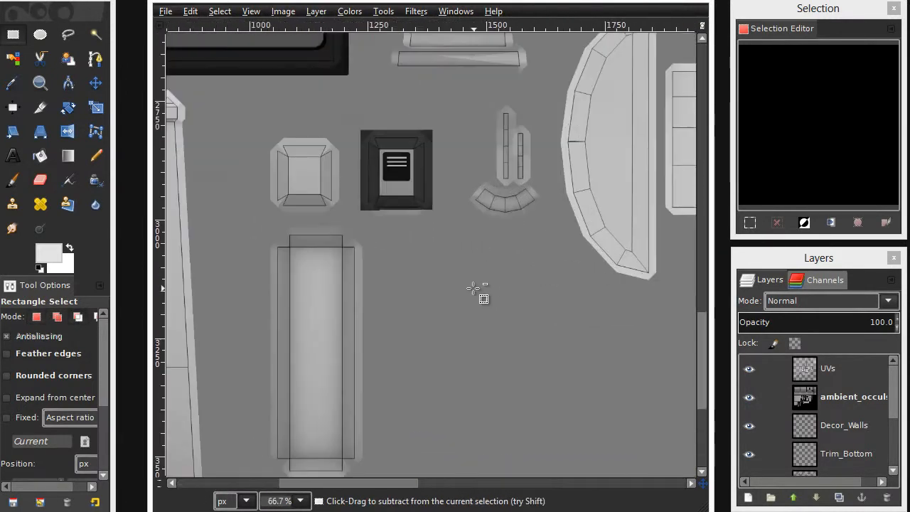
{"action": "scroll", "coordinate": [459, 154], "scroll_direction": "up", "scroll_amount": 3}
{"action": "scroll", "coordinate": [423, 260], "scroll_direction": "up", "scroll_amount": 2}
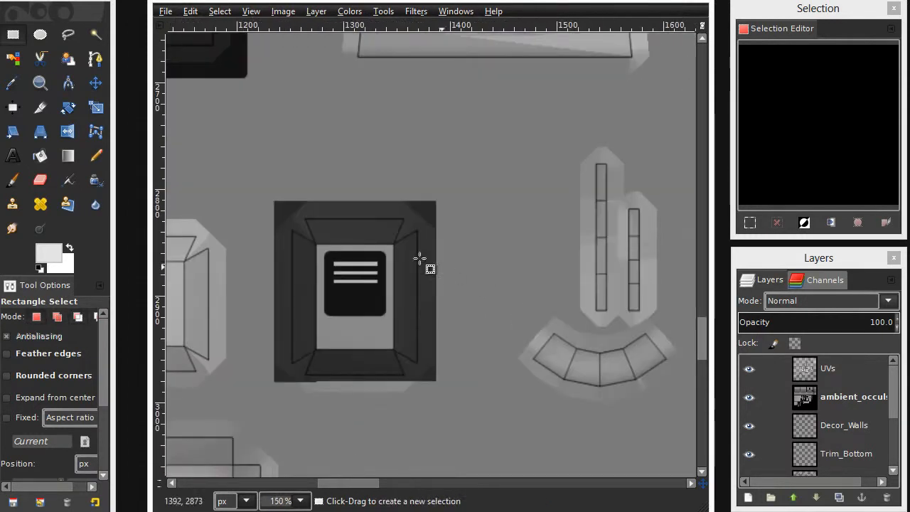
{"action": "scroll", "coordinate": [496, 230], "scroll_direction": "left", "scroll_amount": 2}
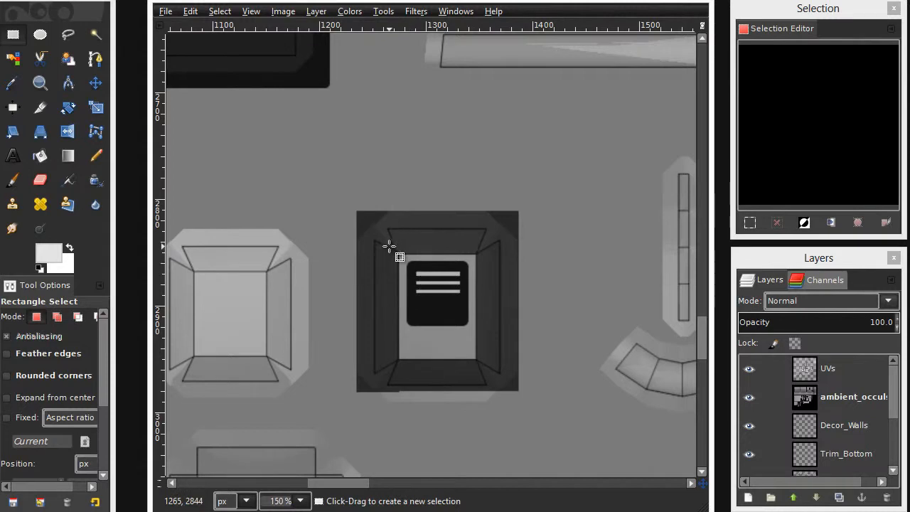
{"action": "left_click_drag", "start_coordinate": [389, 246], "coordinate": [497, 367]}
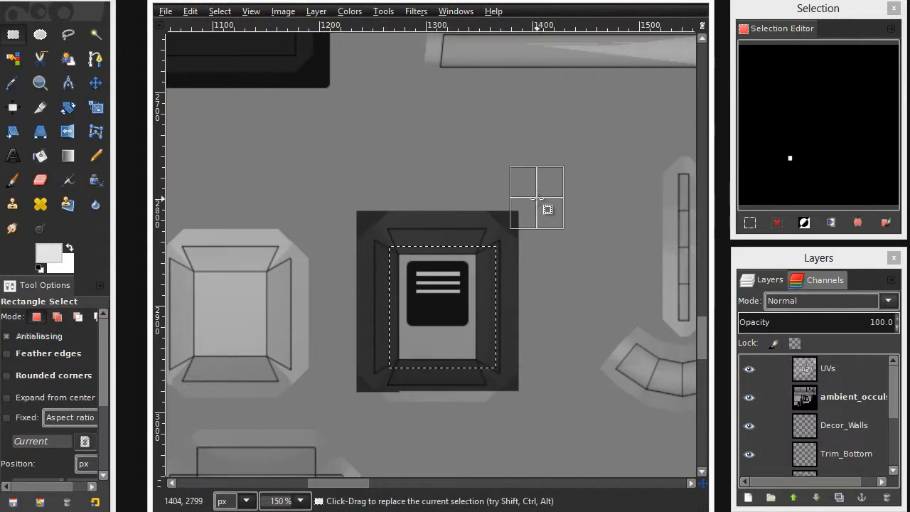
{"action": "left_click", "coordinate": [504, 263]}
Examine the remaining texture pieces and the finished beveled tiles on either side of the tall dark wall recesses.
{"action": "scroll", "coordinate": [504, 264], "scroll_direction": "down", "scroll_amount": 4}
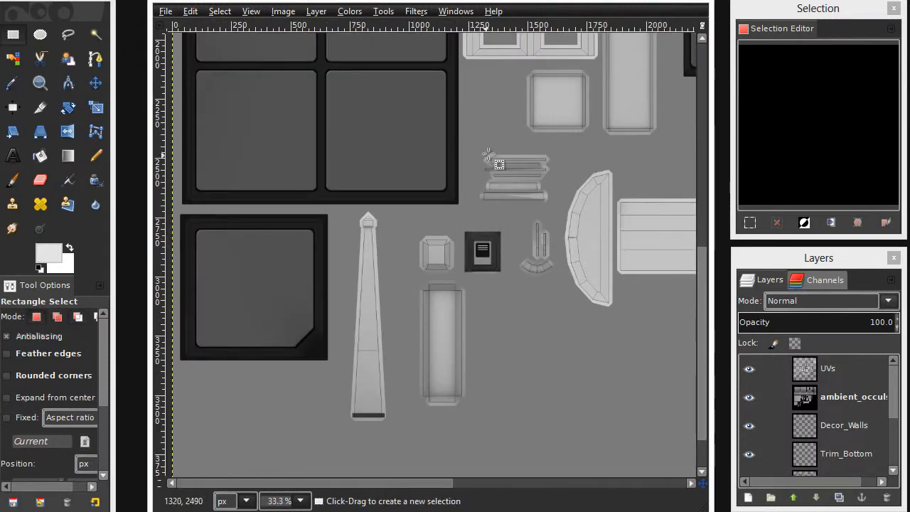
{"action": "left_click_drag", "start_coordinate": [488, 160], "coordinate": [396, 333]}
{"action": "left_click_drag", "start_coordinate": [471, 185], "coordinate": [334, 267]}
{"action": "scroll", "coordinate": [400, 244], "scroll_direction": "up", "scroll_amount": 5}
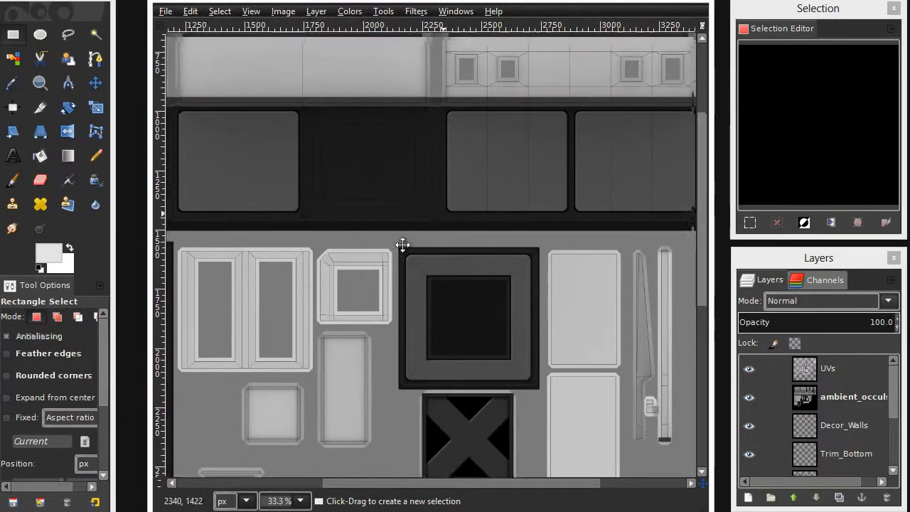
{"action": "scroll", "coordinate": [471, 308], "scroll_direction": "up", "scroll_amount": 1, "text": "ctrl"}
{"action": "scroll", "coordinate": [471, 307], "scroll_direction": "down", "scroll_amount": 1}
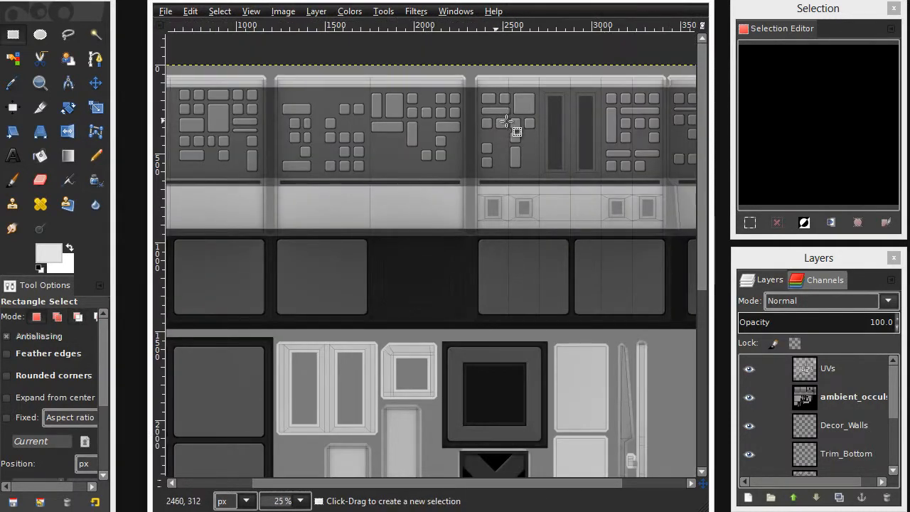
{"action": "scroll", "coordinate": [359, 180], "scroll_direction": "up", "scroll_amount": 1, "text": "ctrl"}
{"action": "scroll", "coordinate": [433, 208], "scroll_direction": "up", "scroll_amount": 3, "text": "ctrl"}
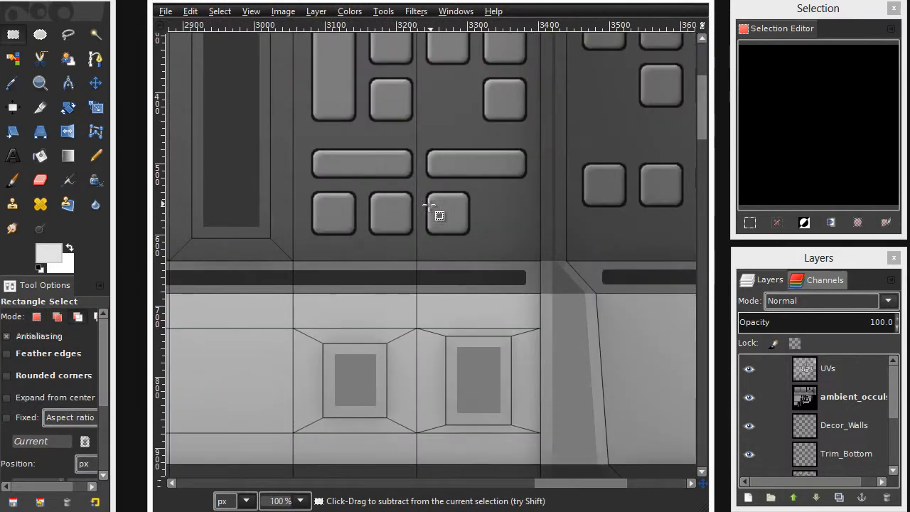
{"action": "scroll", "coordinate": [433, 208], "scroll_direction": "down", "scroll_amount": 1, "text": "ctrl"}
{"action": "left_click_drag", "start_coordinate": [420, 154], "coordinate": [569, 265]}
{"action": "scroll", "coordinate": [526, 217], "scroll_direction": "up", "scroll_amount": 1, "text": "ctrl"}
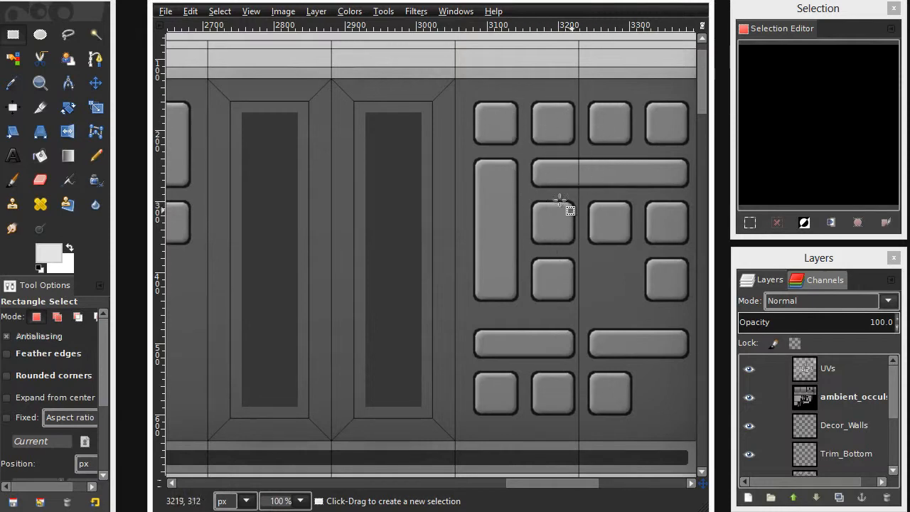
{"action": "scroll", "coordinate": [498, 267], "scroll_direction": "down", "scroll_amount": 1}
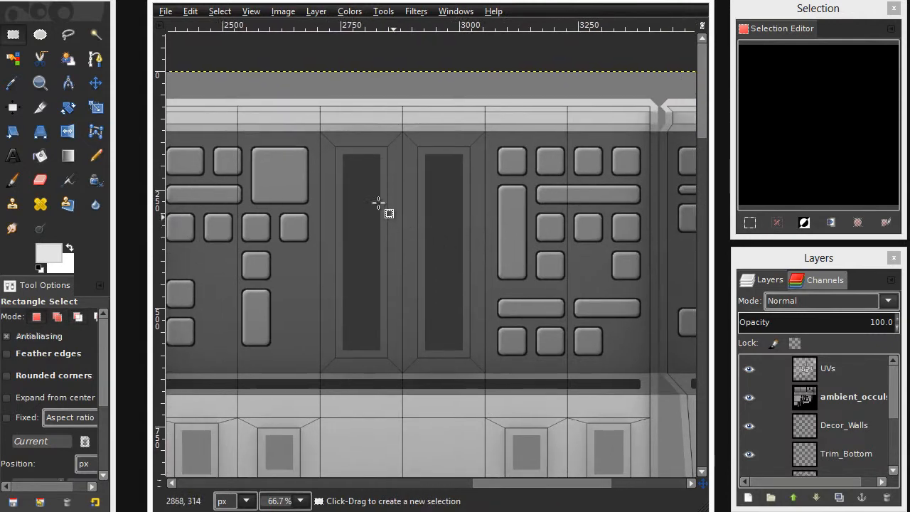
Draw a rectangular selection on the blank light lower wall strip, just beside the second small recessed panel.
{"action": "left_click_drag", "start_coordinate": [409, 271], "coordinate": [476, 132]}
{"action": "left_click_drag", "start_coordinate": [399, 287], "coordinate": [458, 339]}
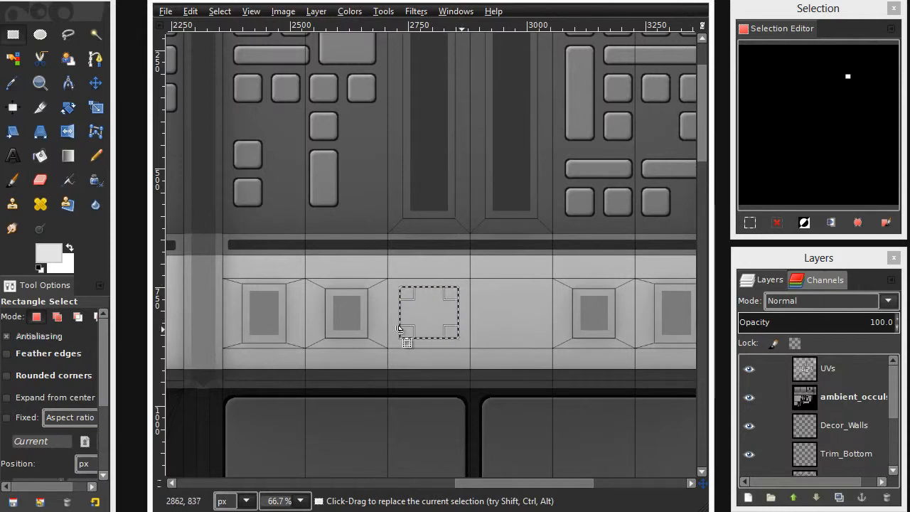
Set the foreground color to black, stroke the rectangular selection with a 6 px solid line, and deselect it.
{"action": "left_click", "coordinate": [48, 252]}
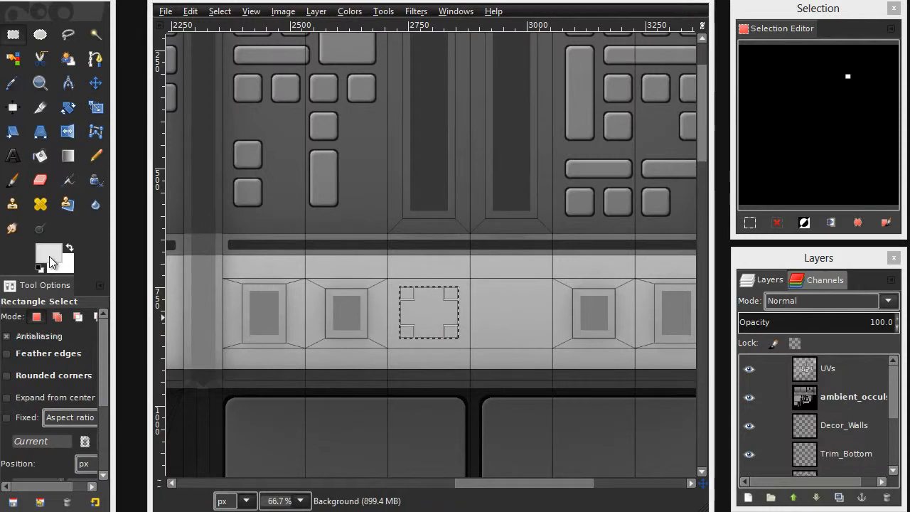
{"action": "left_click_drag", "start_coordinate": [273, 242], "coordinate": [269, 266]}
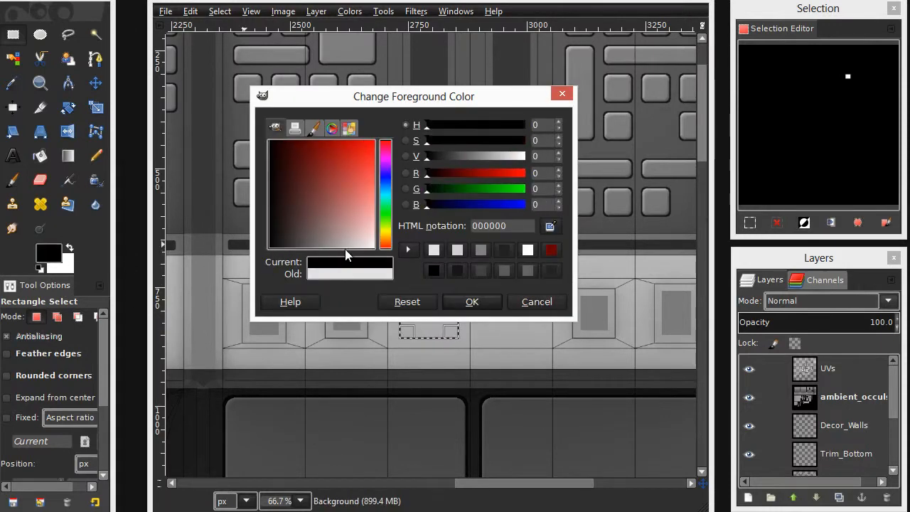
{"action": "left_click", "coordinate": [453, 295]}
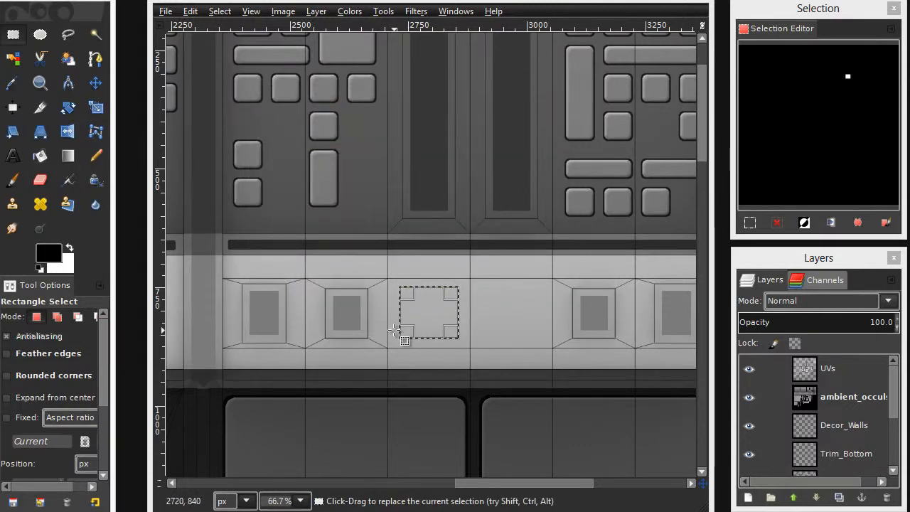
{"action": "left_click", "coordinate": [190, 11]}
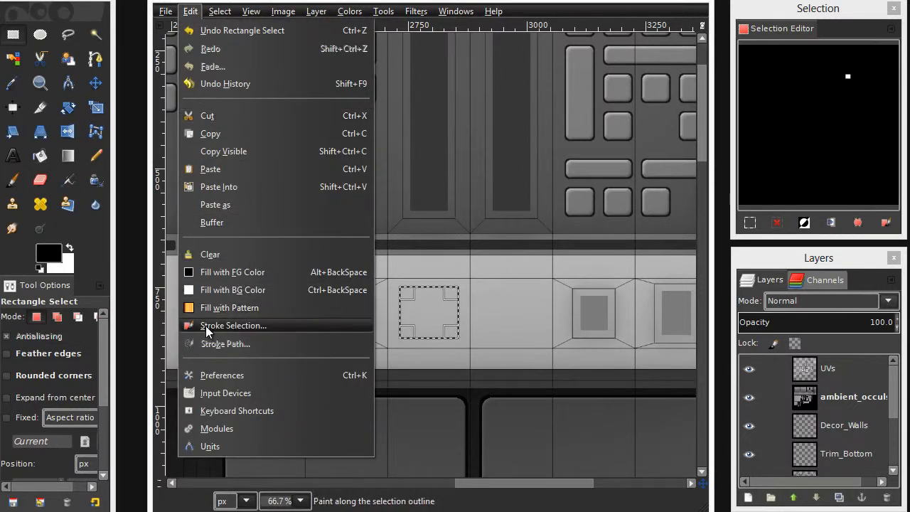
{"action": "left_click", "coordinate": [270, 325]}
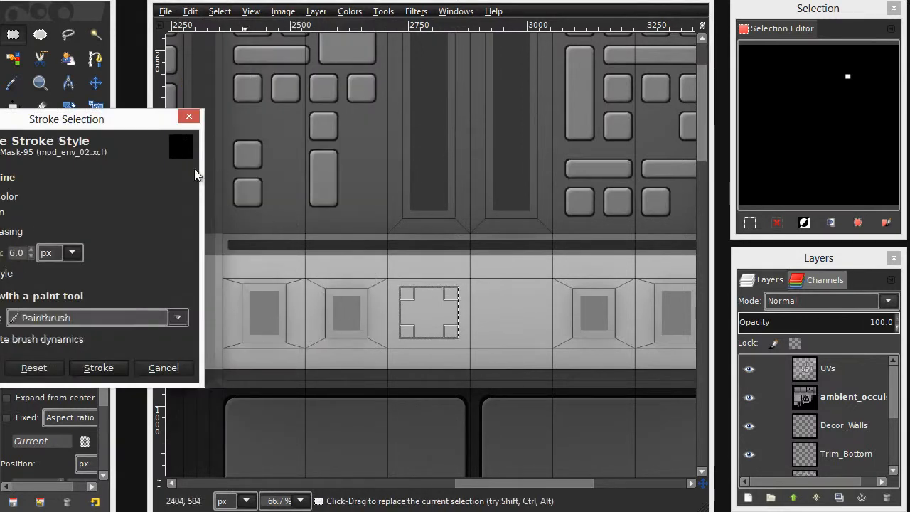
{"action": "left_click_drag", "start_coordinate": [128, 119], "coordinate": [587, 110]}
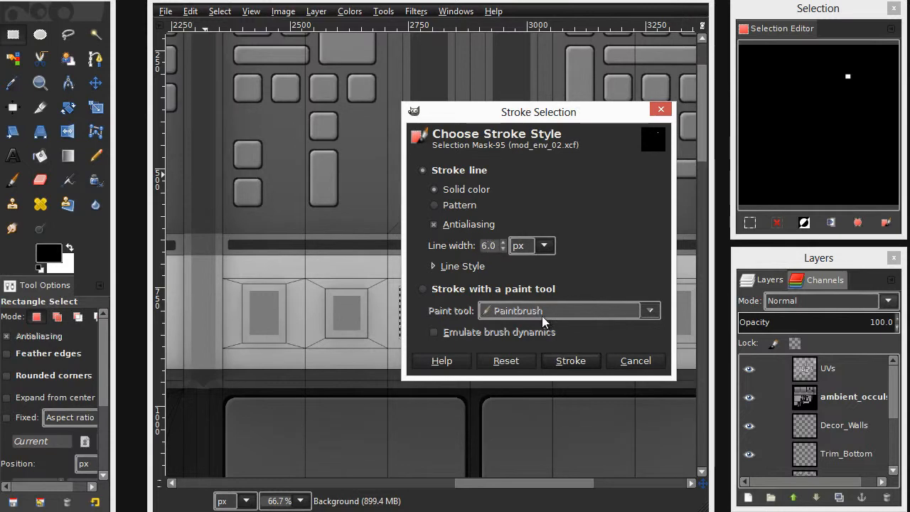
{"action": "left_click", "coordinate": [573, 360]}
{"action": "key", "text": "ctrl+shift+a"}
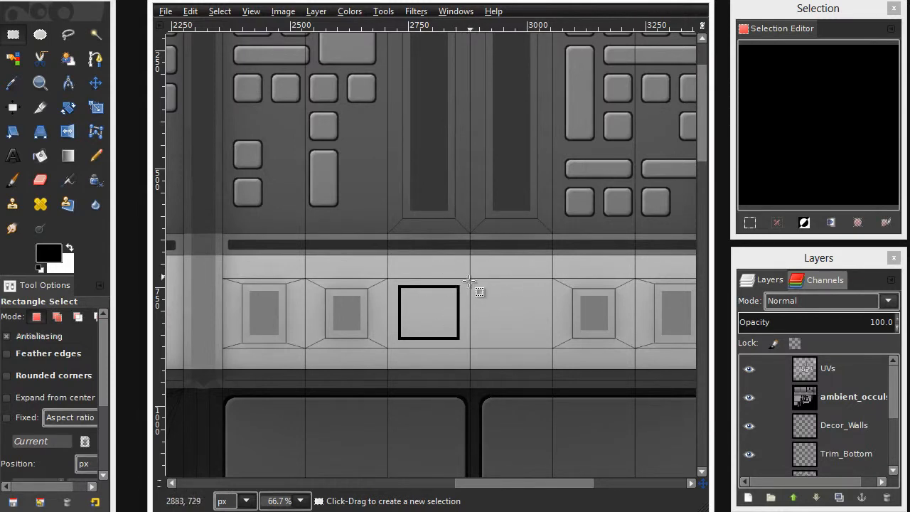
Undo the black stroked outline on the lower wall strip and clear the rectangular selection.
{"action": "key", "text": "ctrl"}
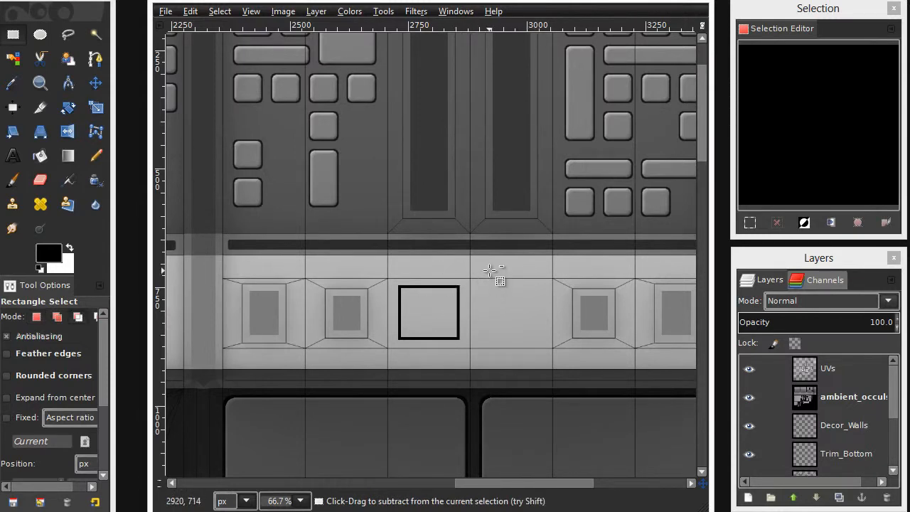
{"action": "key", "text": "ctrl+shift+a"}
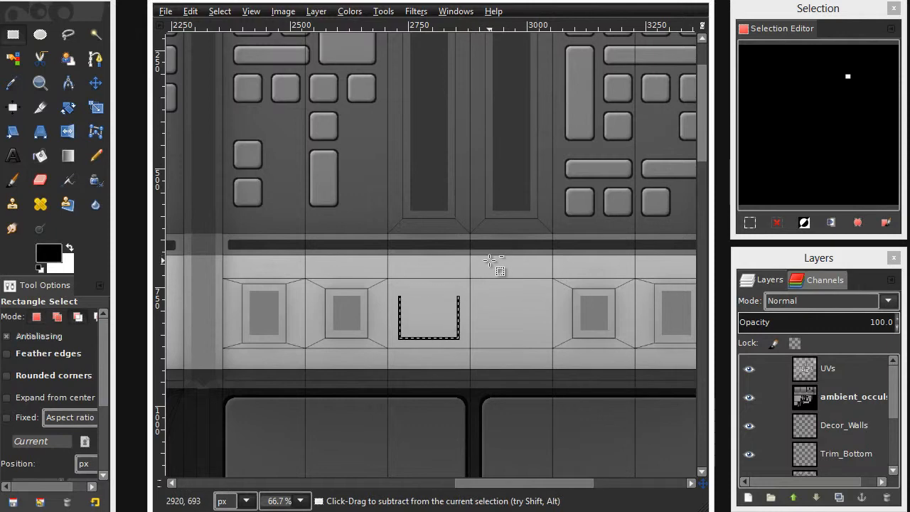
{"action": "scroll", "coordinate": [499, 270], "scroll_direction": "down", "scroll_amount": 2}
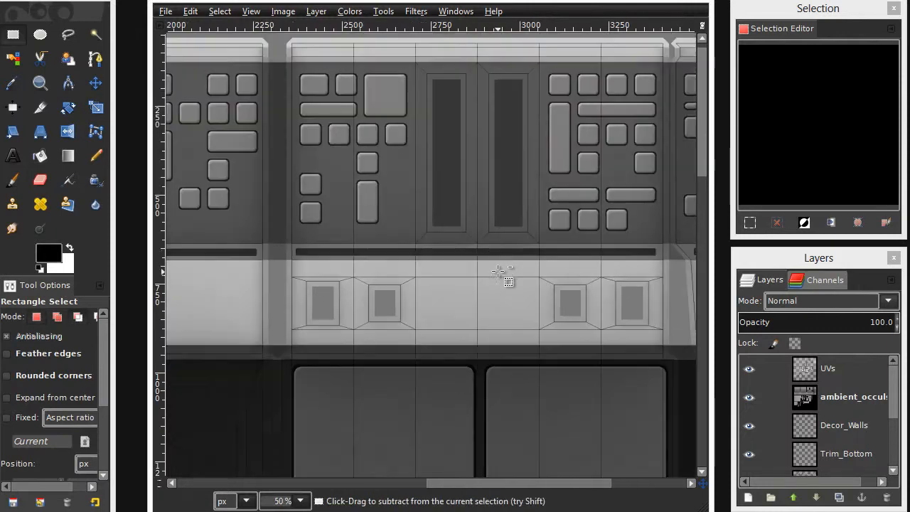
{"action": "scroll", "coordinate": [494, 258], "scroll_direction": "down", "scroll_amount": 2}
{"action": "scroll", "coordinate": [423, 297], "scroll_direction": "up", "scroll_amount": 1}
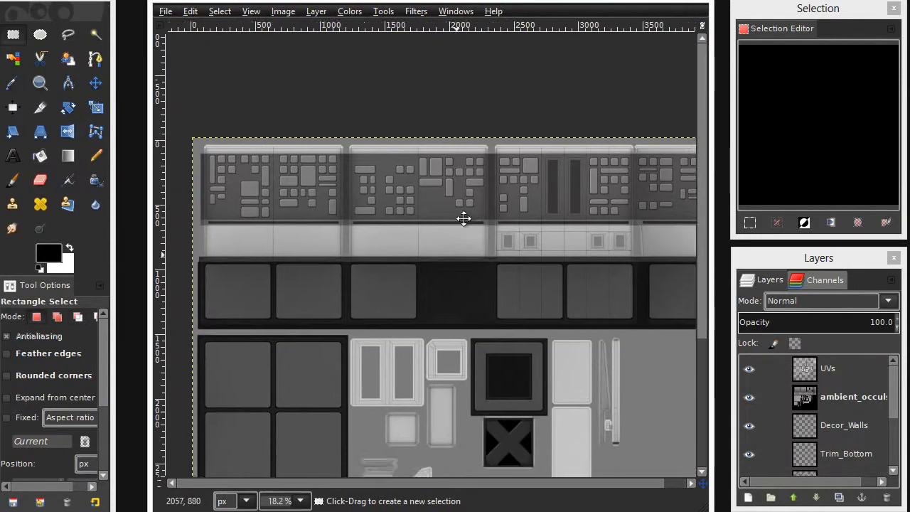
{"action": "scroll", "coordinate": [431, 236], "scroll_direction": "up", "scroll_amount": 1}
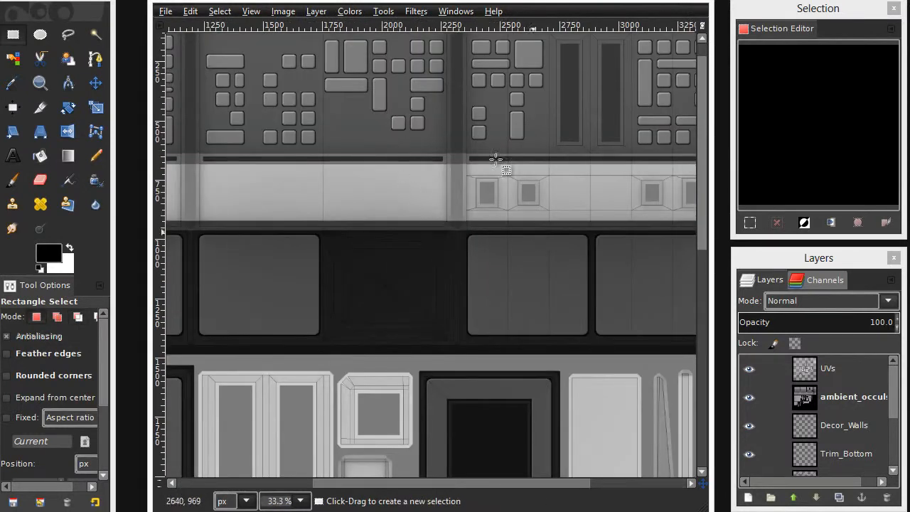
{"action": "left_click_drag", "start_coordinate": [324, 177], "coordinate": [404, 264]}
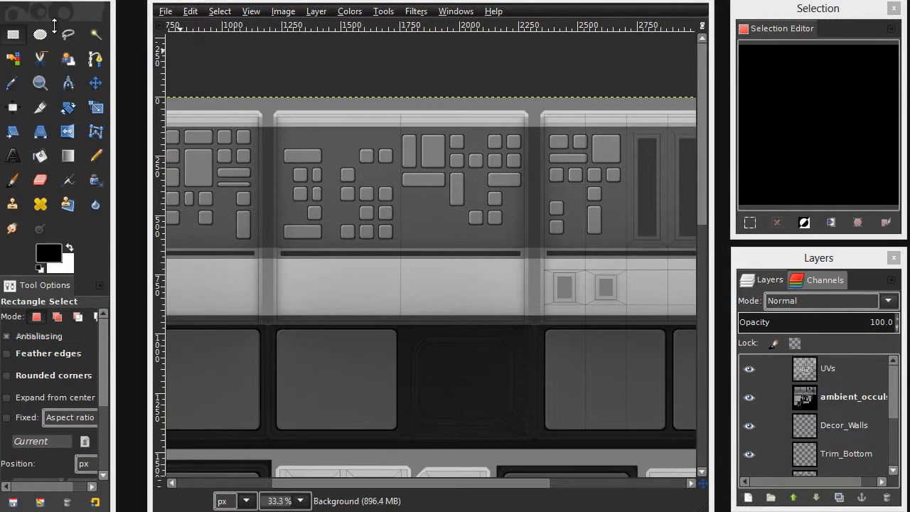
Create a transparent 4096 × 4096 px layer named Color and raise it to directly beneath the UVs layer.
{"action": "key", "text": "shift+ctrl+n"}
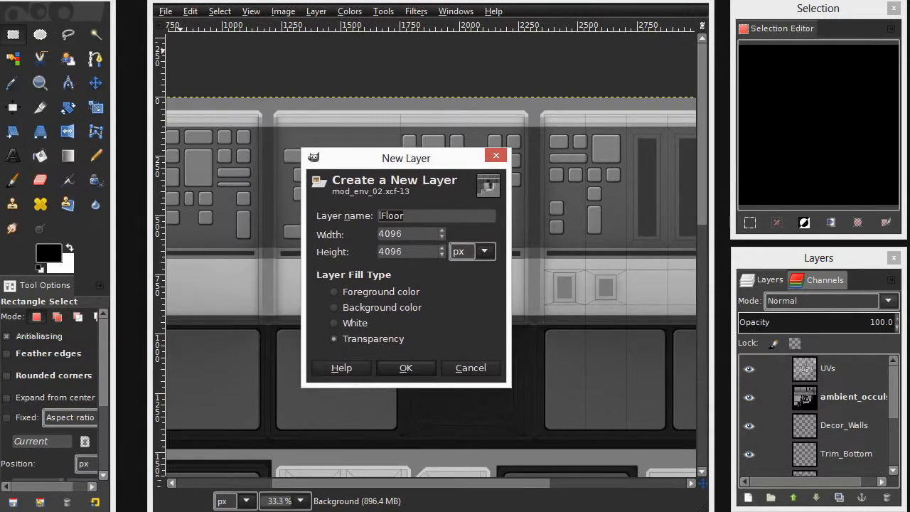
{"action": "left_click", "coordinate": [418, 361]}
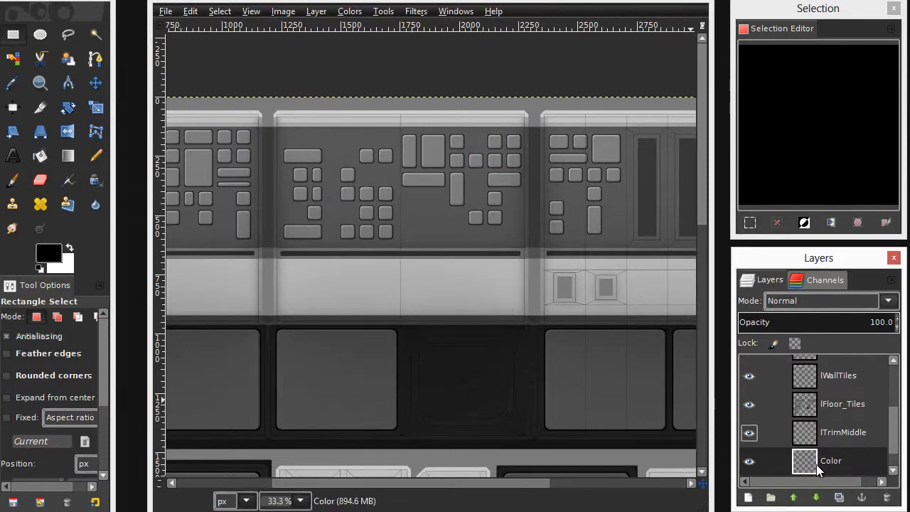
{"action": "left_click", "coordinate": [793, 497]}
{"action": "left_click", "coordinate": [793, 496]}
{"action": "left_click", "coordinate": [793, 497]}
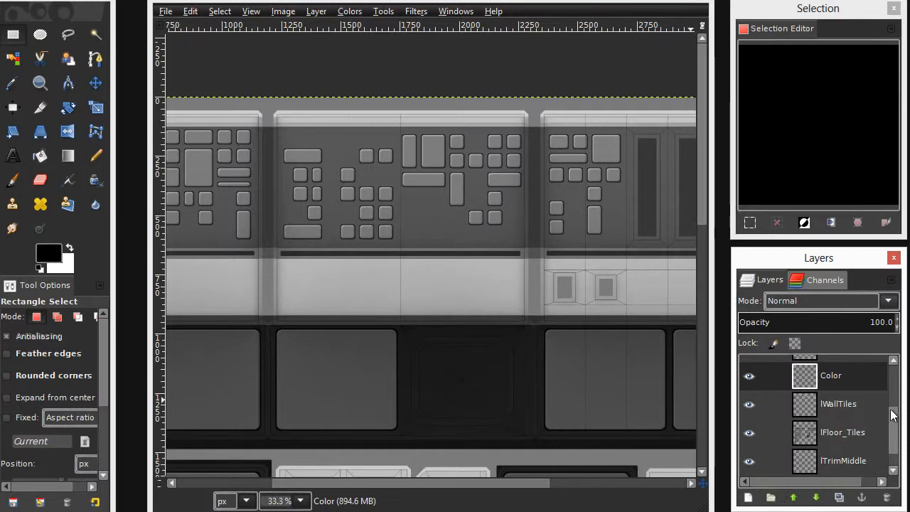
{"action": "scroll", "coordinate": [874, 413], "scroll_direction": "up", "scroll_amount": 2}
{"action": "left_click", "coordinate": [793, 498]}
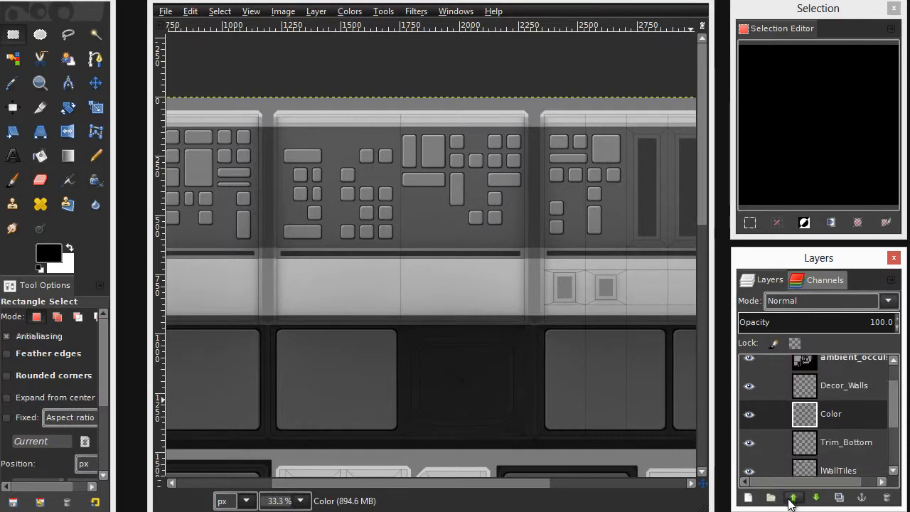
{"action": "left_click", "coordinate": [792, 497]}
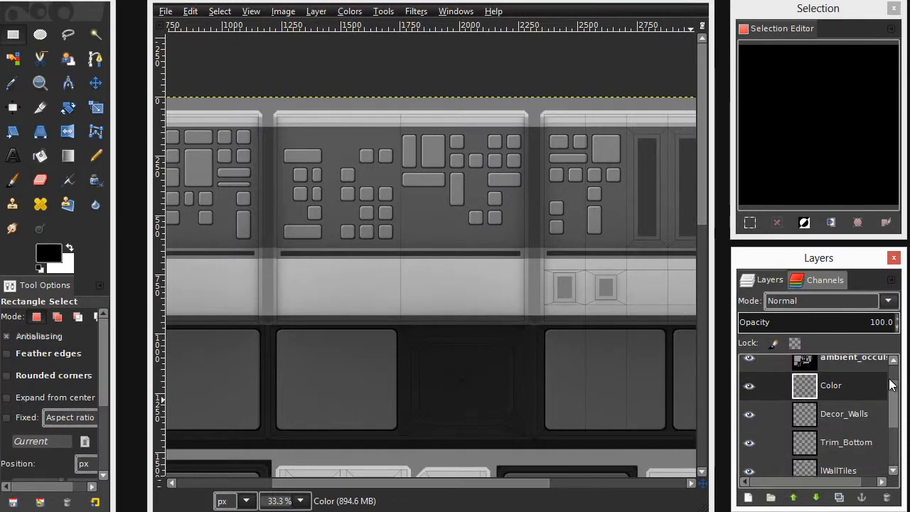
{"action": "scroll", "coordinate": [890, 388], "scroll_direction": "up", "scroll_amount": 2}
{"action": "left_click", "coordinate": [793, 497]}
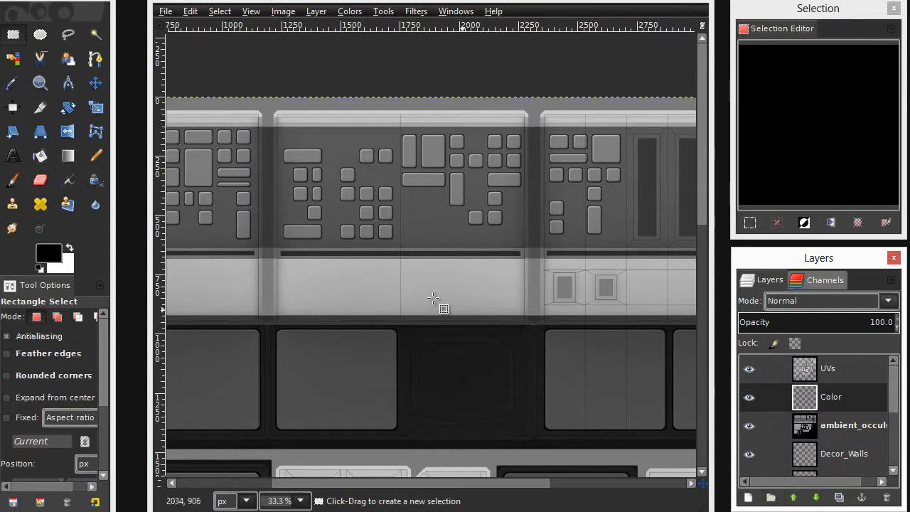
Load the saved sel_UpperWall channel as a selection around the upper wall band.
{"action": "left_click_drag", "start_coordinate": [451, 238], "coordinate": [474, 179]}
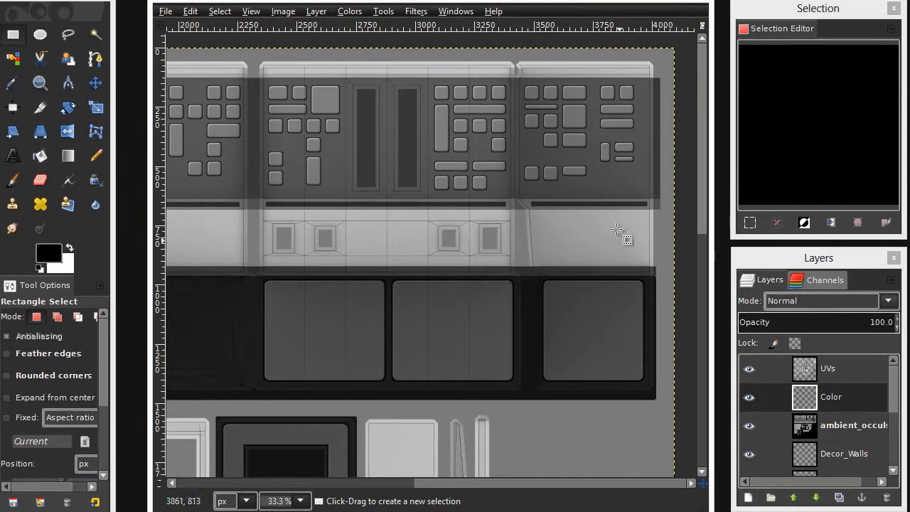
{"action": "left_click", "coordinate": [824, 280]}
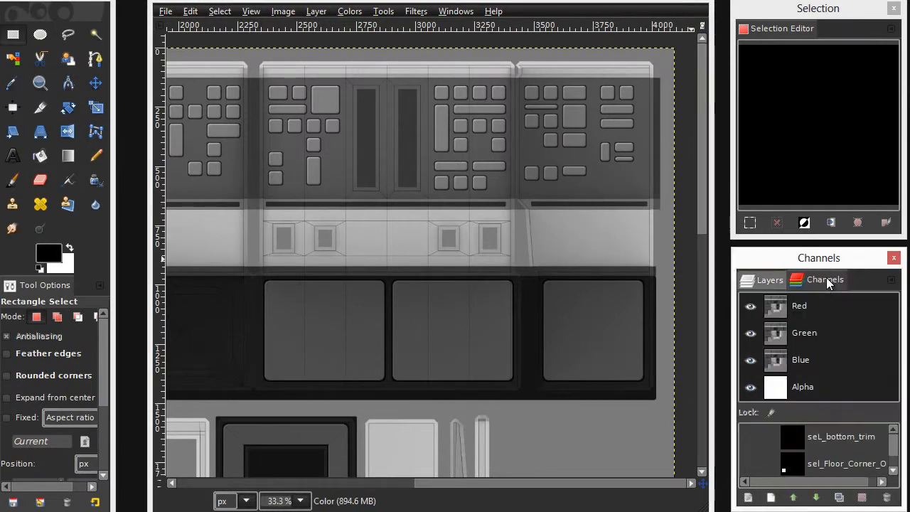
{"action": "left_click", "coordinate": [893, 469]}
{"action": "left_click", "coordinate": [893, 469]}
{"action": "left_click", "coordinate": [894, 468]}
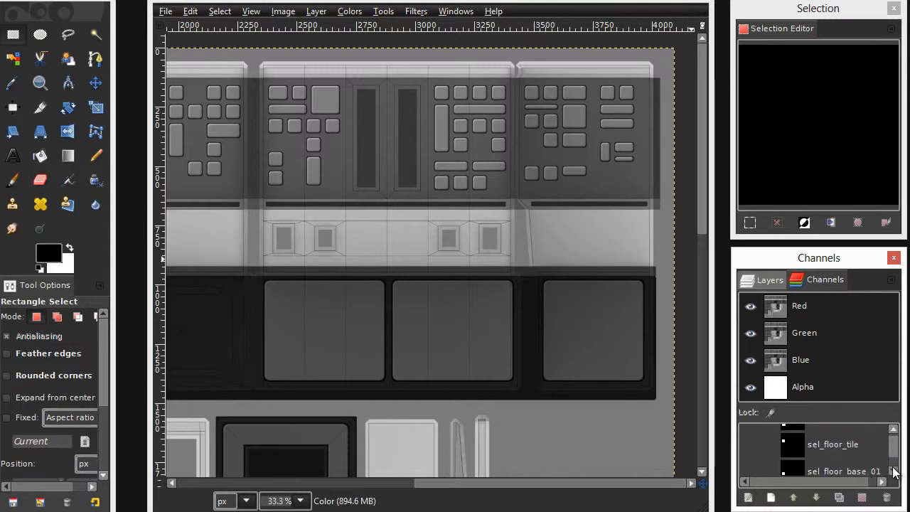
{"action": "left_click", "coordinate": [893, 467]}
{"action": "scroll", "coordinate": [893, 460], "scroll_direction": "down", "scroll_amount": 2}
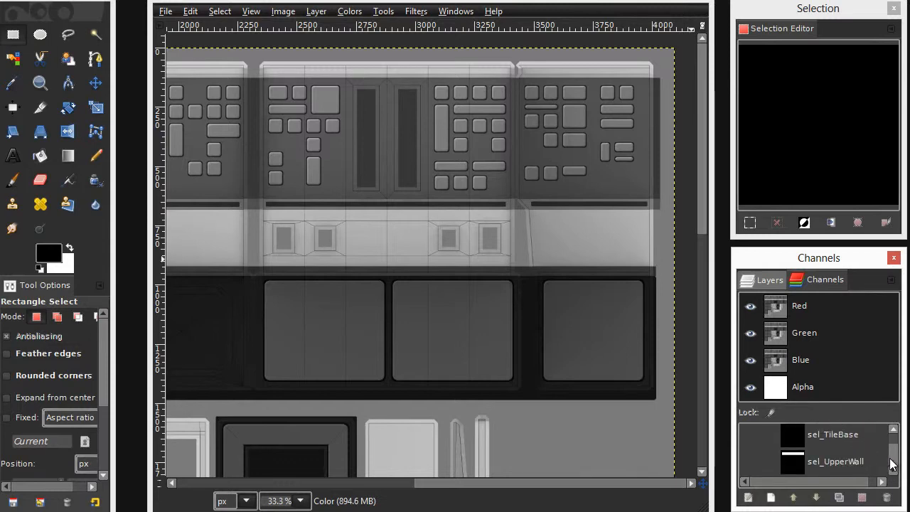
{"action": "scroll", "coordinate": [792, 464], "scroll_direction": "up", "scroll_amount": 3}
{"action": "left_click", "coordinate": [808, 462]}
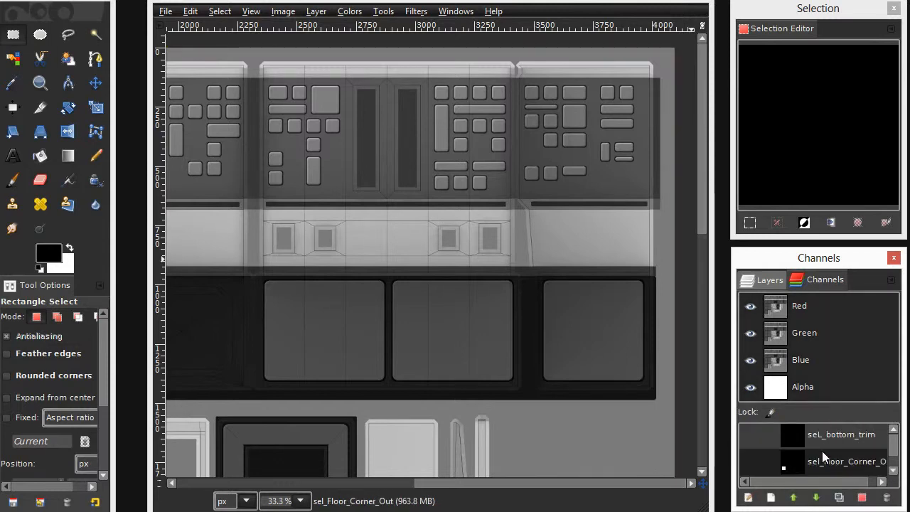
{"action": "scroll", "coordinate": [846, 454], "scroll_direction": "down", "scroll_amount": 3}
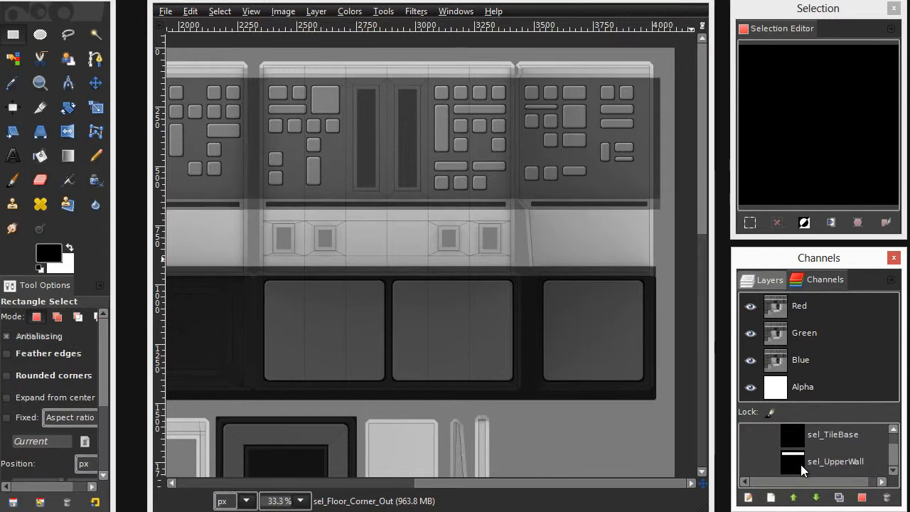
{"action": "left_click", "coordinate": [798, 464], "text": "alt"}
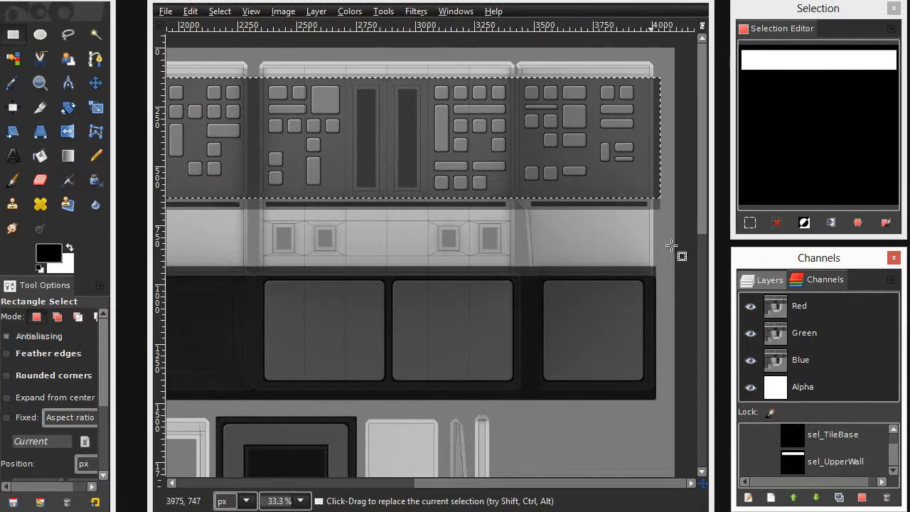
Make the Color layer active and set the foreground color to teal 6ec8ad.
{"action": "left_click", "coordinate": [759, 280]}
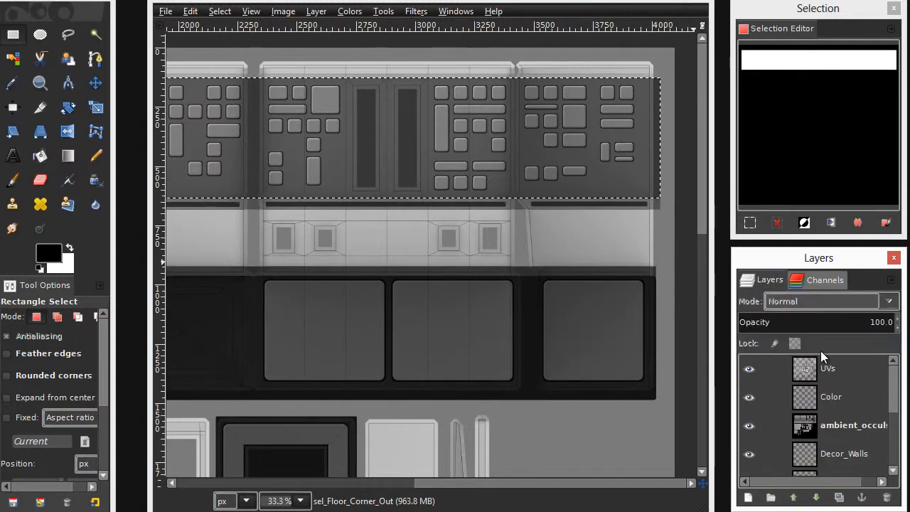
{"action": "left_click", "coordinate": [832, 397]}
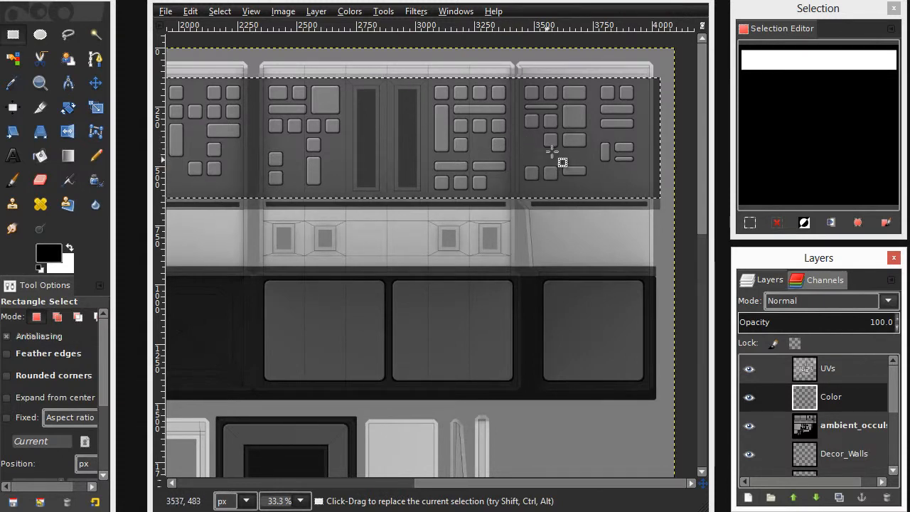
{"action": "left_click", "coordinate": [60, 260]}
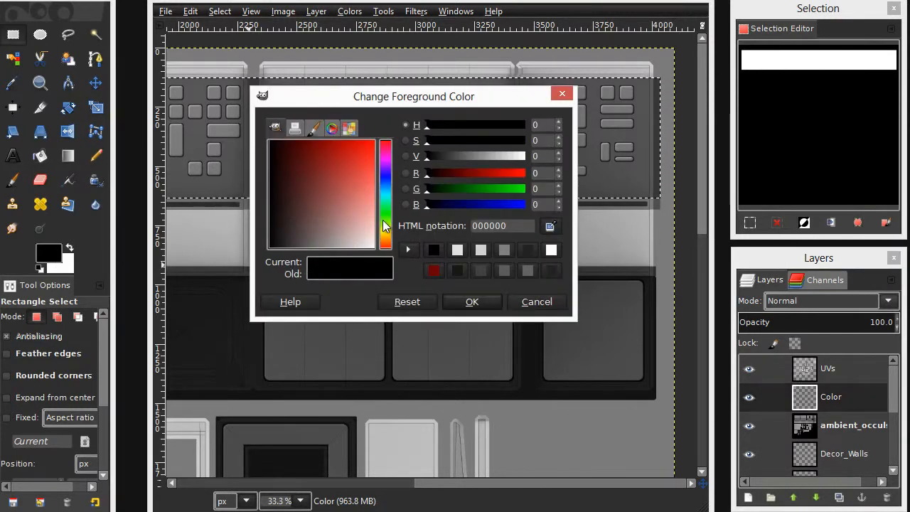
{"action": "left_click_drag", "start_coordinate": [385, 226], "coordinate": [351, 201]}
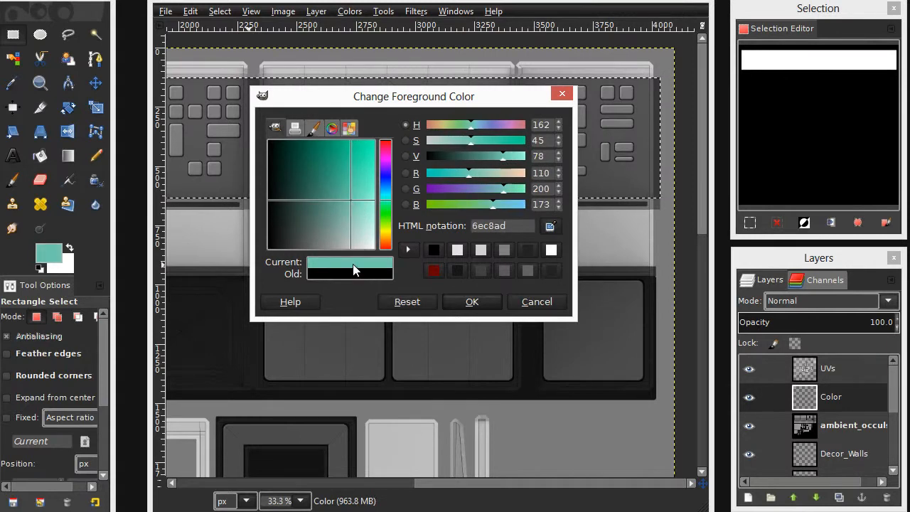
{"action": "left_click", "coordinate": [452, 302]}
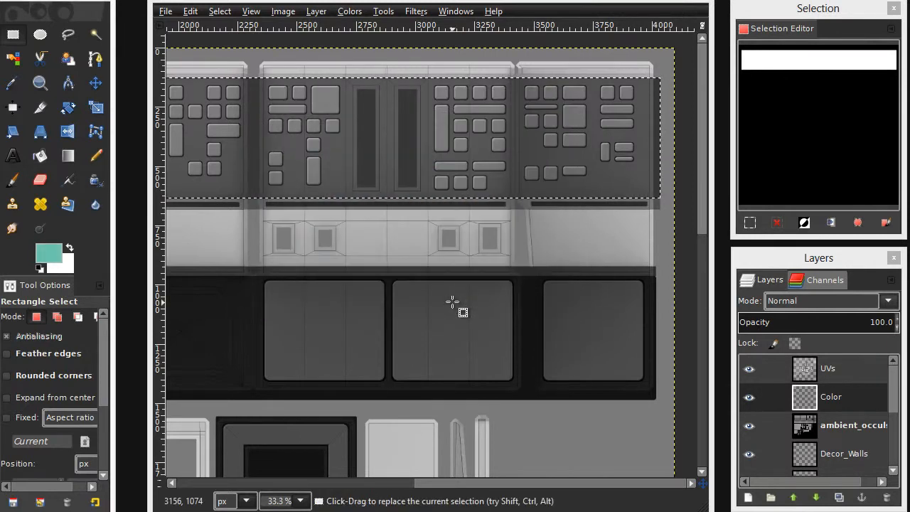
Choose the Paintbrush tool and enlarge its brush size to 124.
{"action": "left_click", "coordinate": [14, 182]}
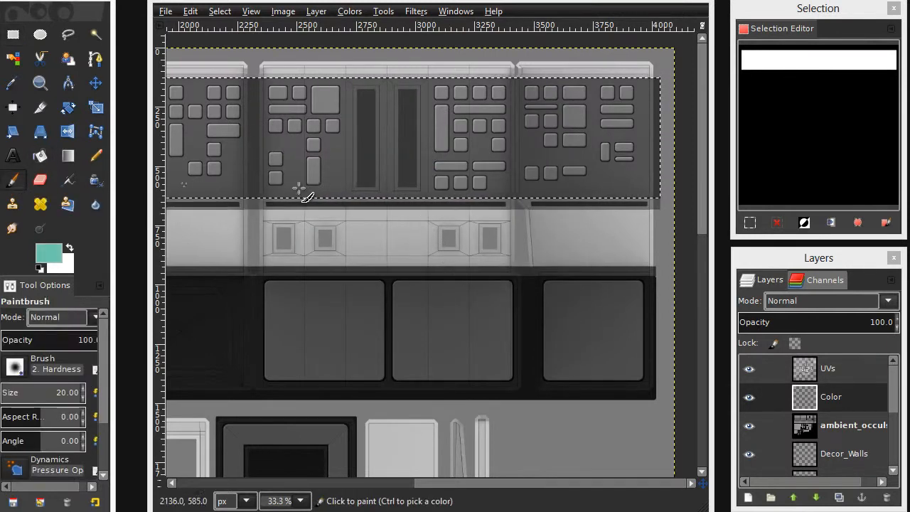
{"action": "key", "text": "bracketright"}
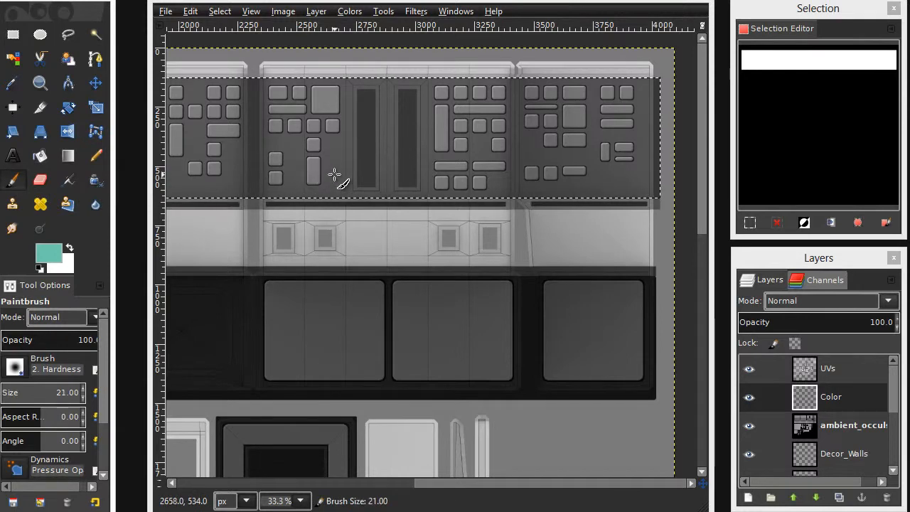
{"action": "key", "text": "bracketright"}
{"action": "key", "text": "bracketright"}
{"action": "key", "text": "bracketright"}
{"action": "key", "text": "bracketright"}
{"action": "key", "text": "bracketright"}
{"action": "key", "text": "bracketright"}
{"action": "key", "text": "bracketright"}
{"action": "key", "text": "bracketright"}
{"action": "key", "text": "bracketright"}
{"action": "key", "text": "bracketright"}
{"action": "key", "text": "bracketright"}
{"action": "key", "text": "bracketright"}
{"action": "key", "text": "bracketright"}
{"action": "key", "text": "bracketright"}
{"action": "key", "text": "bracketright"}
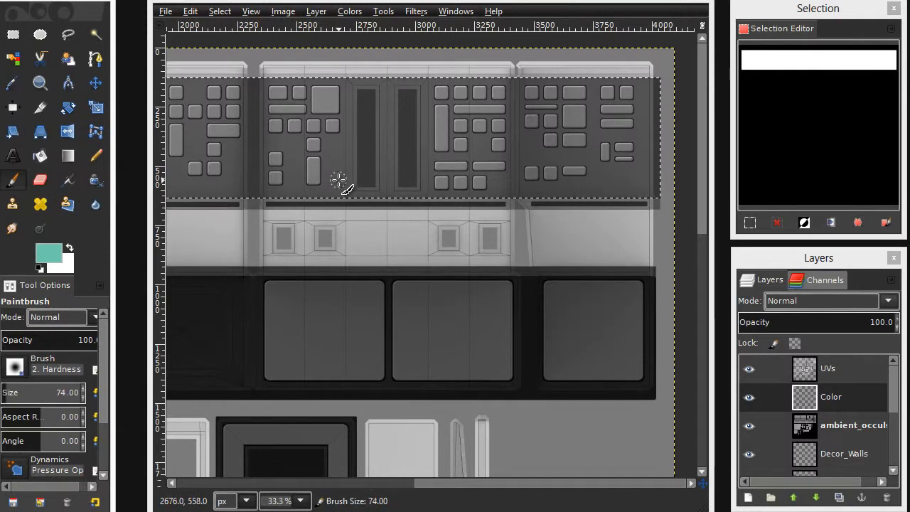
{"action": "key", "text": "bracketright"}
{"action": "key", "text": "bracketright"}
{"action": "key", "text": "bracketright"}
{"action": "key", "text": "bracketright"}
{"action": "key", "text": "bracketright"}
{"action": "key", "text": "bracketright"}
{"action": "key", "text": "bracketright"}
{"action": "key", "text": "bracketright"}
{"action": "key", "text": "bracketright"}
{"action": "key", "text": "bracketright"}
{"action": "key", "text": "bracketright"}
{"action": "key", "text": "bracketright"}
{"action": "key", "text": "bracketright"}
{"action": "key", "text": "bracketright"}
{"action": "key", "text": "bracketright"}
{"action": "key", "text": "bracketright"}
{"action": "key", "text": "bracketright"}
{"action": "key", "text": "bracketright"}
{"action": "key", "text": "bracketright"}
{"action": "key", "text": "bracketright"}
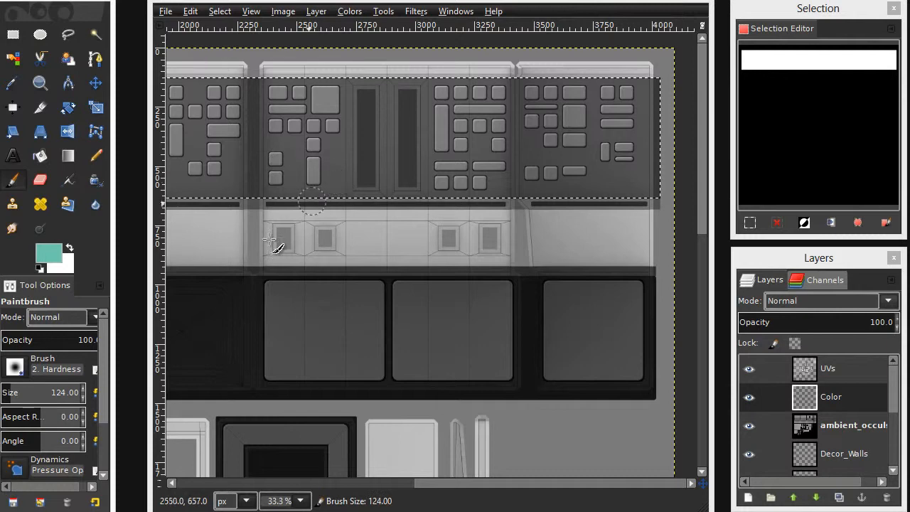
Paint teal across the selected upper wall band with a hard round brush and set the Color layer's blend mode to Color.
{"action": "left_click", "coordinate": [16, 367]}
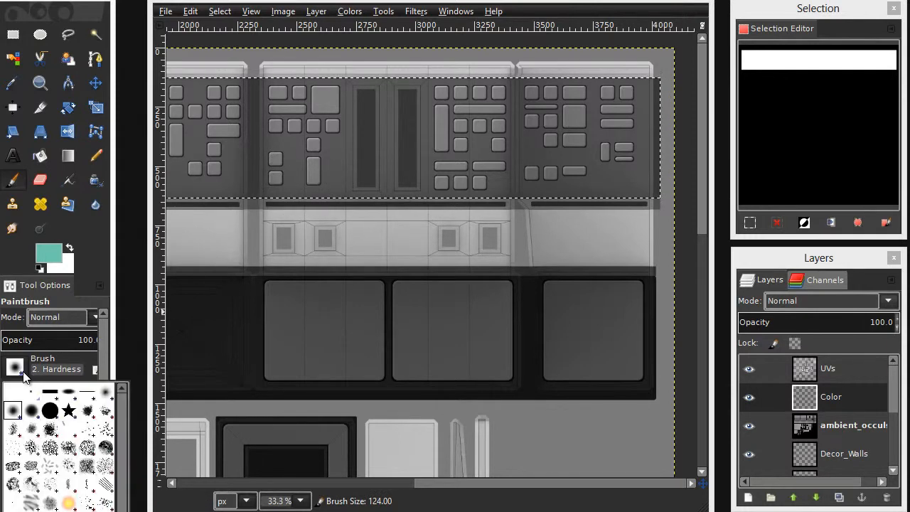
{"action": "left_click", "coordinate": [49, 412]}
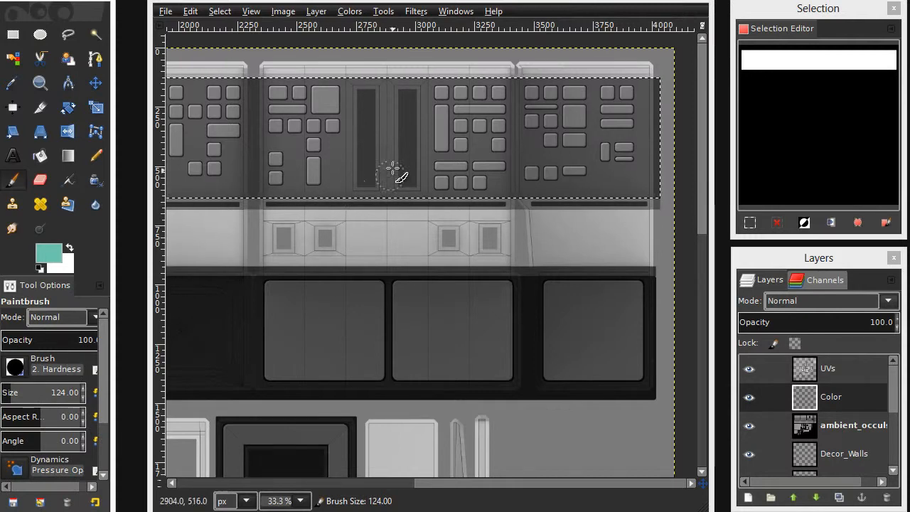
{"action": "mouse_move", "coordinate": [511, 107]}
{"action": "left_mouse_down"}
{"action": "mouse_move", "coordinate": [462, 149]}
{"action": "mouse_move", "coordinate": [569, 118]}
{"action": "mouse_move", "coordinate": [579, 97]}
{"action": "mouse_move", "coordinate": [532, 122]}
{"action": "mouse_move", "coordinate": [592, 104]}
{"action": "mouse_move", "coordinate": [551, 140]}
{"action": "mouse_move", "coordinate": [592, 177]}
{"action": "mouse_move", "coordinate": [616, 104]}
{"action": "left_mouse_up"}
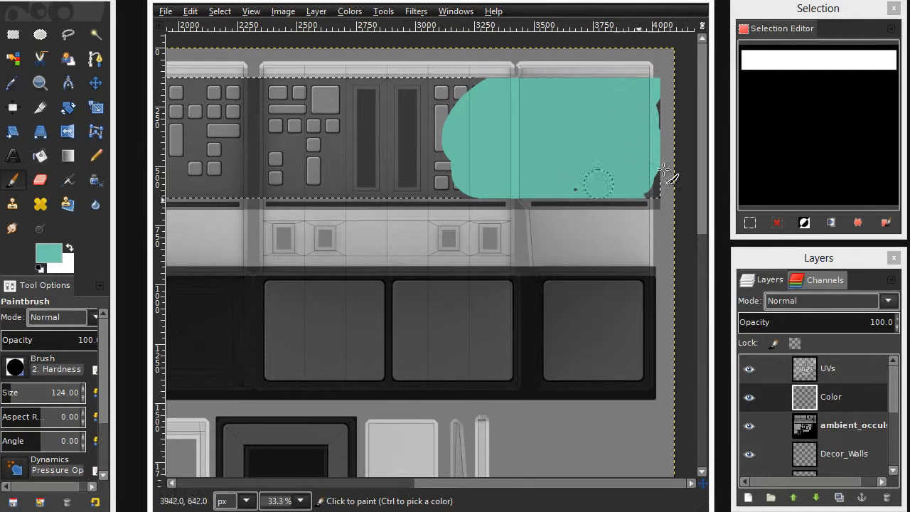
{"action": "left_click_drag", "start_coordinate": [647, 197], "coordinate": [418, 89]}
{"action": "mouse_move", "coordinate": [317, 80]}
{"action": "left_mouse_down"}
{"action": "mouse_move", "coordinate": [350, 71]}
{"action": "mouse_move", "coordinate": [370, 90]}
{"action": "mouse_move", "coordinate": [357, 95]}
{"action": "mouse_move", "coordinate": [461, 170]}
{"action": "mouse_move", "coordinate": [371, 179]}
{"action": "mouse_move", "coordinate": [181, 170]}
{"action": "mouse_move", "coordinate": [267, 187]}
{"action": "mouse_move", "coordinate": [393, 186]}
{"action": "mouse_move", "coordinate": [281, 184]}
{"action": "mouse_move", "coordinate": [450, 126]}
{"action": "left_mouse_up"}
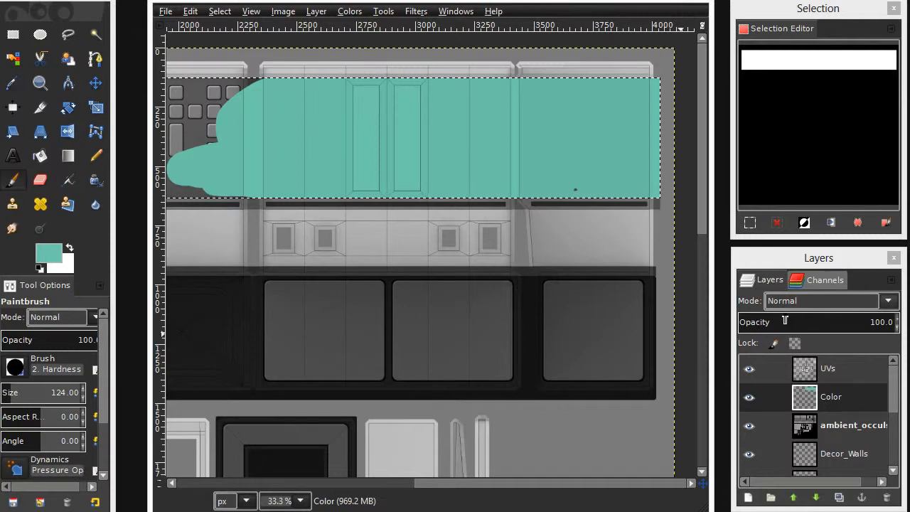
{"action": "left_click", "coordinate": [778, 301]}
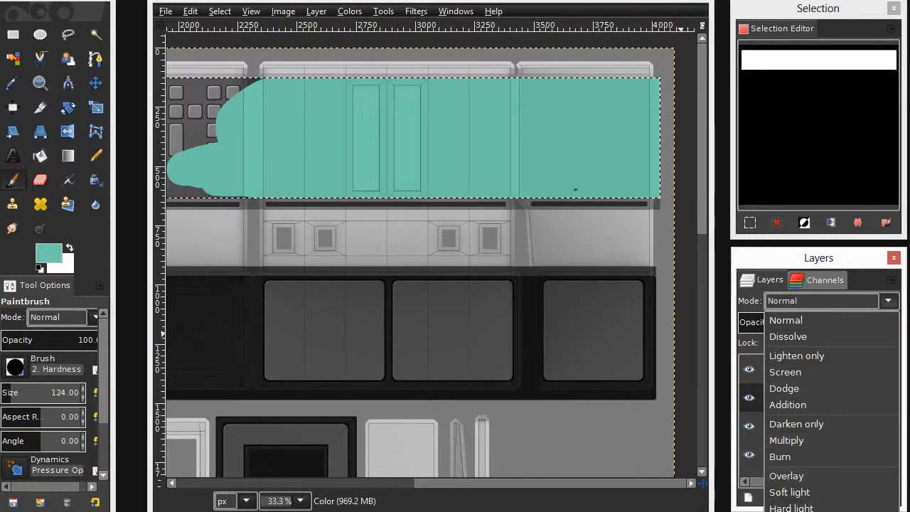
{"action": "left_click", "coordinate": [805, 353]}
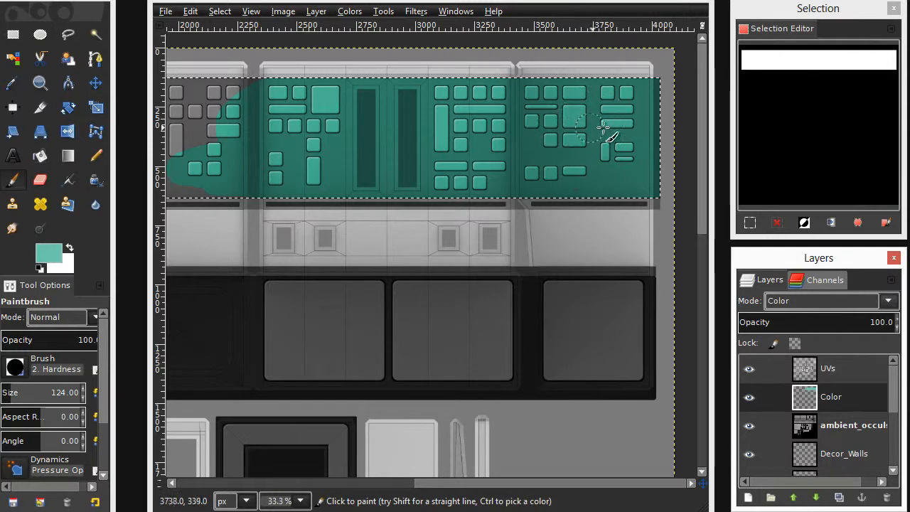
Examine the teal tint on the upper wall's beveled tiles and panels, both close up and across the whole band.
{"action": "scroll", "coordinate": [544, 172], "scroll_direction": "up", "scroll_amount": 1, "text": "ctrl"}
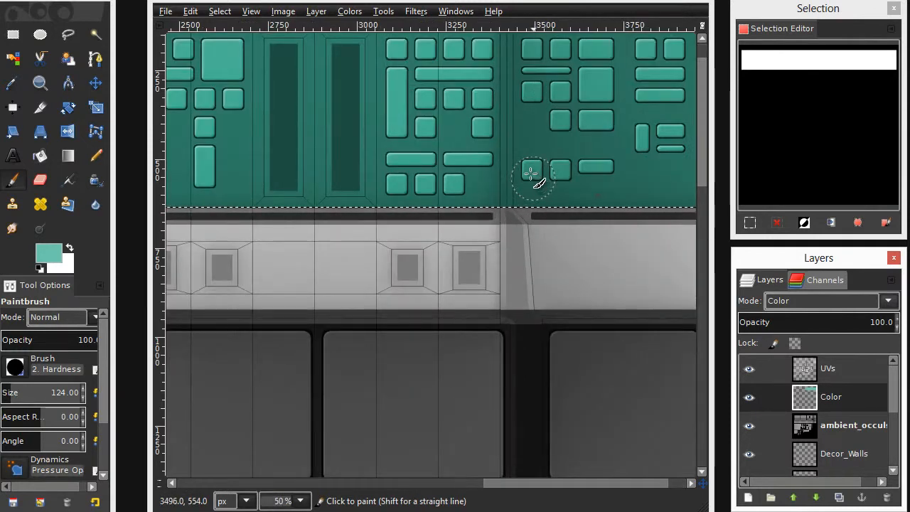
{"action": "scroll", "coordinate": [412, 214], "scroll_direction": "up", "scroll_amount": 2}
{"action": "scroll", "coordinate": [585, 227], "scroll_direction": "up", "scroll_amount": 2, "text": "ctrl"}
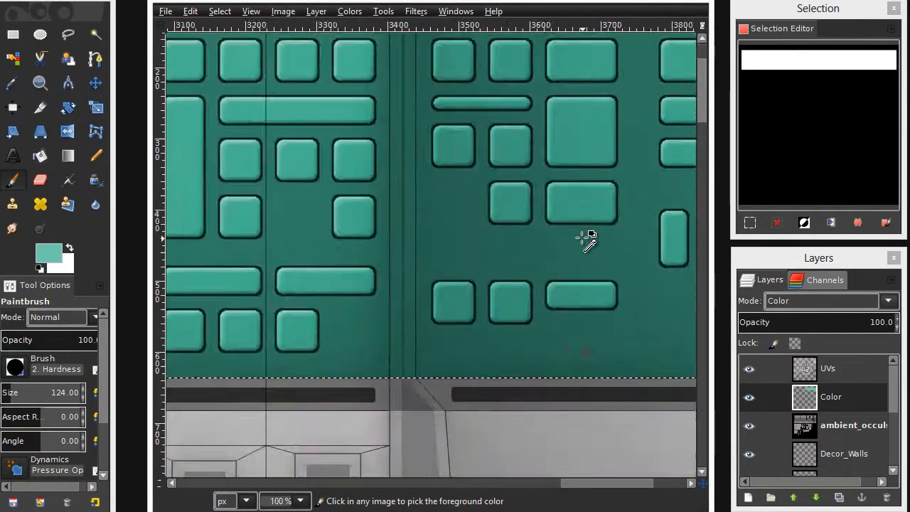
{"action": "scroll", "coordinate": [586, 241], "scroll_direction": "up", "scroll_amount": 1, "text": "ctrl"}
{"action": "scroll", "coordinate": [575, 203], "scroll_direction": "up", "scroll_amount": 3}
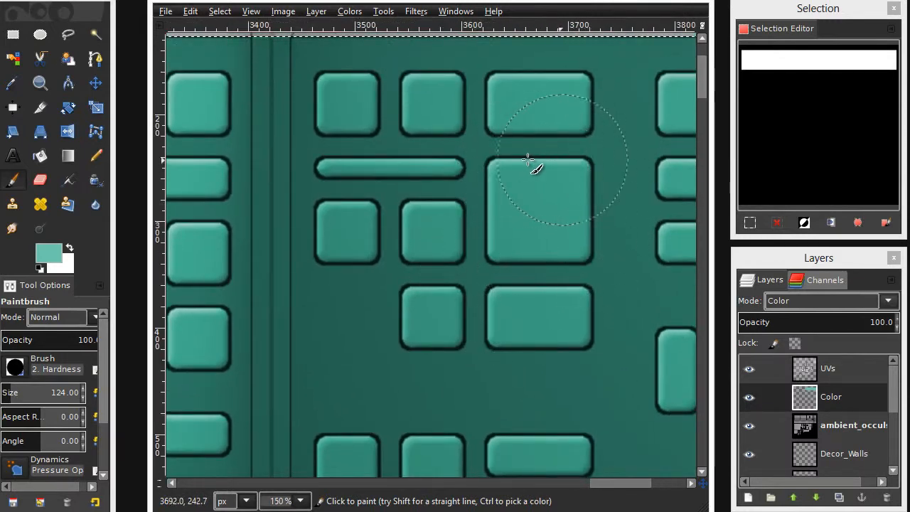
{"action": "scroll", "coordinate": [507, 227], "scroll_direction": "down", "scroll_amount": 3, "text": "ctrl"}
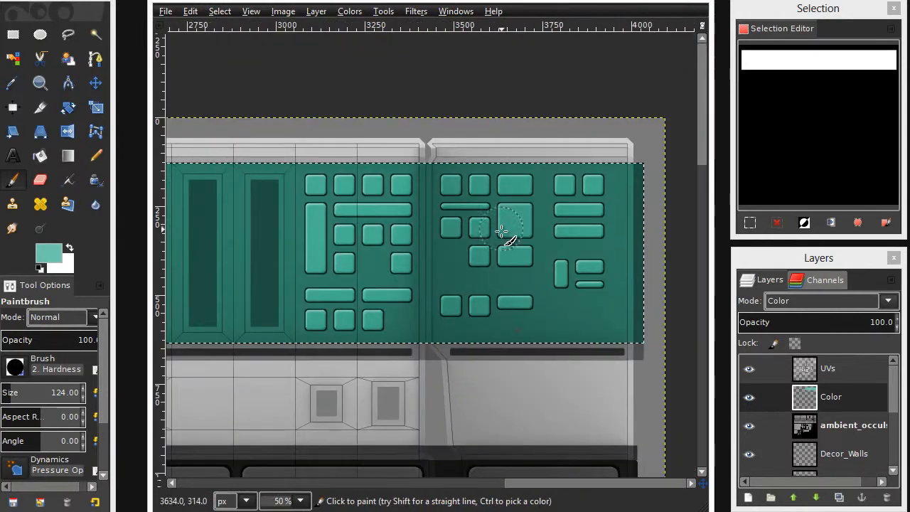
{"action": "scroll", "coordinate": [455, 246], "scroll_direction": "left", "scroll_amount": 5}
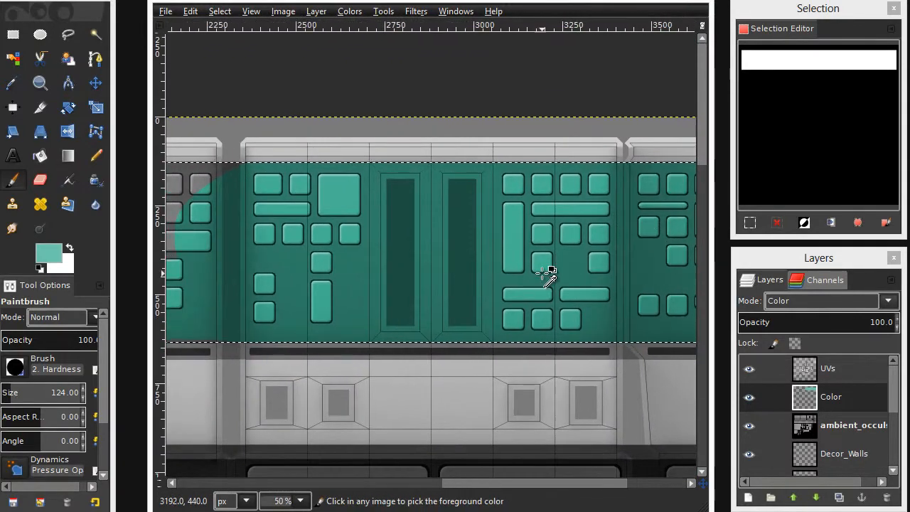
{"action": "scroll", "coordinate": [548, 274], "scroll_direction": "up", "scroll_amount": 2, "text": "ctrl"}
{"action": "left_click_drag", "start_coordinate": [567, 256], "coordinate": [270, 234]}
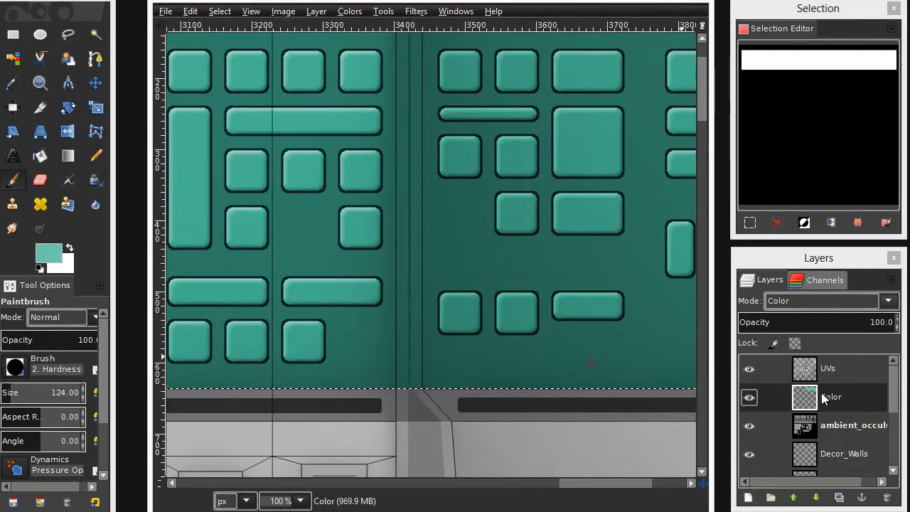
{"action": "scroll", "coordinate": [493, 234], "scroll_direction": "down", "scroll_amount": 3, "text": "ctrl"}
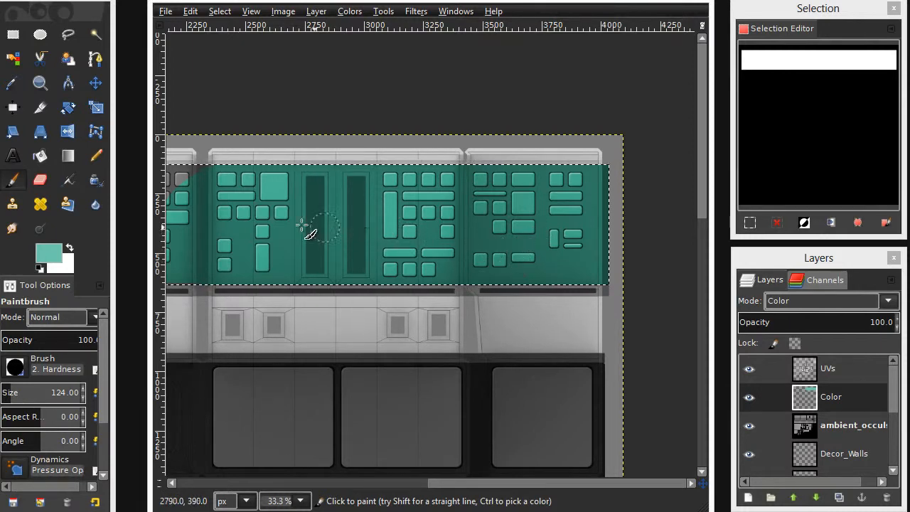
{"action": "key", "text": "space"}
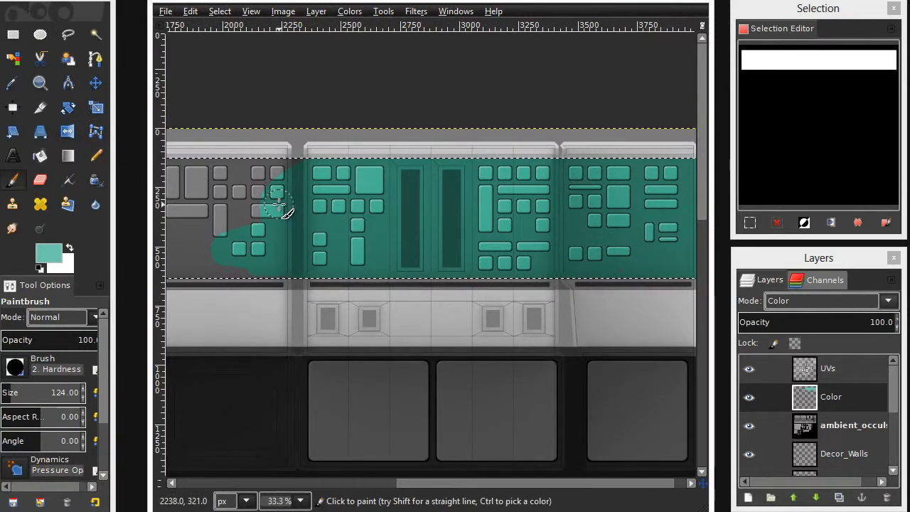
{"action": "mouse_move", "coordinate": [278, 206]}
{"action": "left_mouse_down"}
{"action": "mouse_move", "coordinate": [299, 217]}
{"action": "mouse_move", "coordinate": [365, 178]}
{"action": "left_mouse_up"}
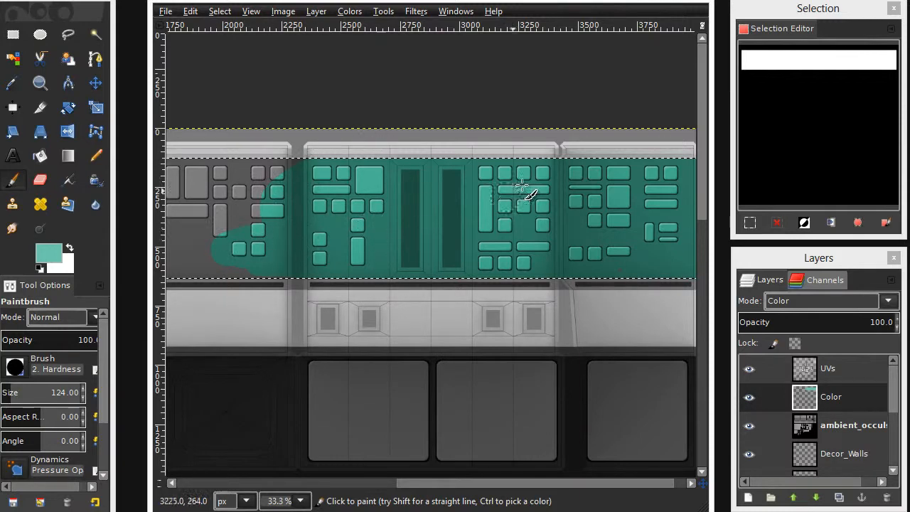
{"action": "scroll", "coordinate": [472, 239], "scroll_direction": "down", "scroll_amount": 1}
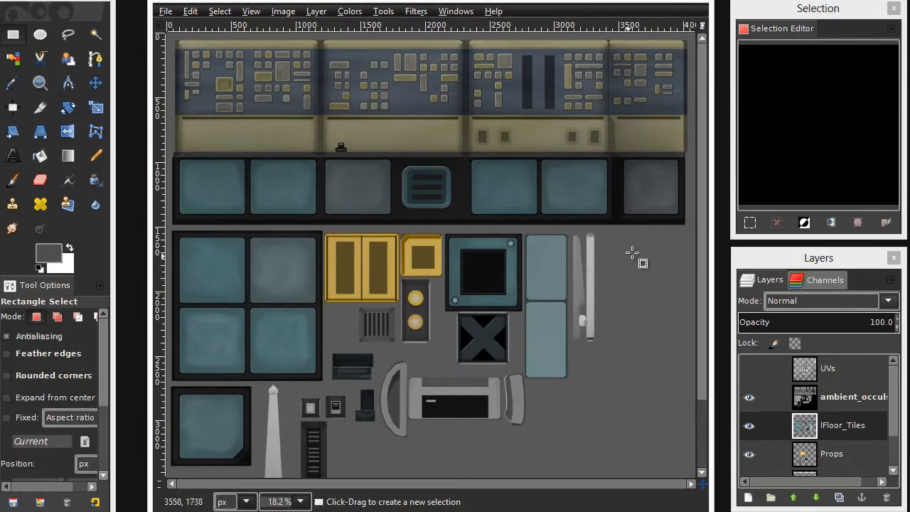
Try a gray test stroke with the Chalk 02 brush on the blue-green tile beside the slotted vent, and undo it.
{"action": "left_click_drag", "start_coordinate": [701, 220], "coordinate": [702, 195]}
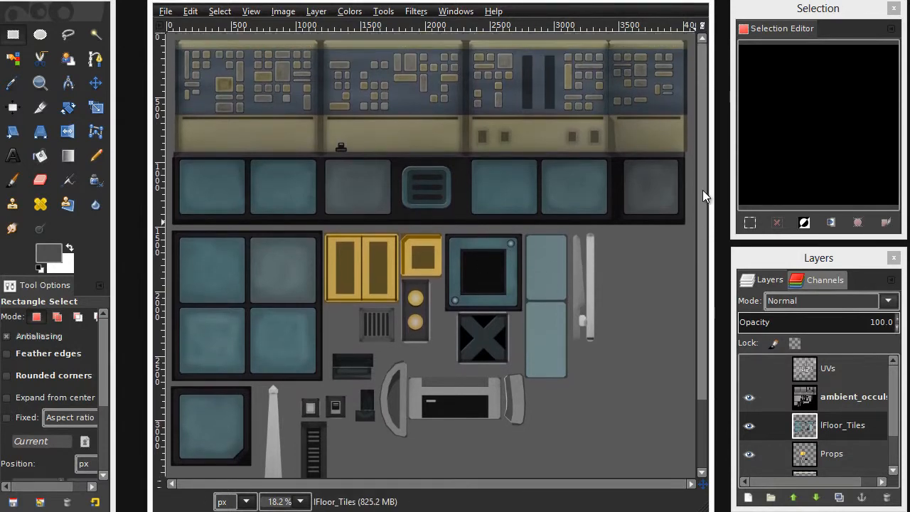
{"action": "scroll", "coordinate": [519, 213], "scroll_direction": "up", "scroll_amount": 2}
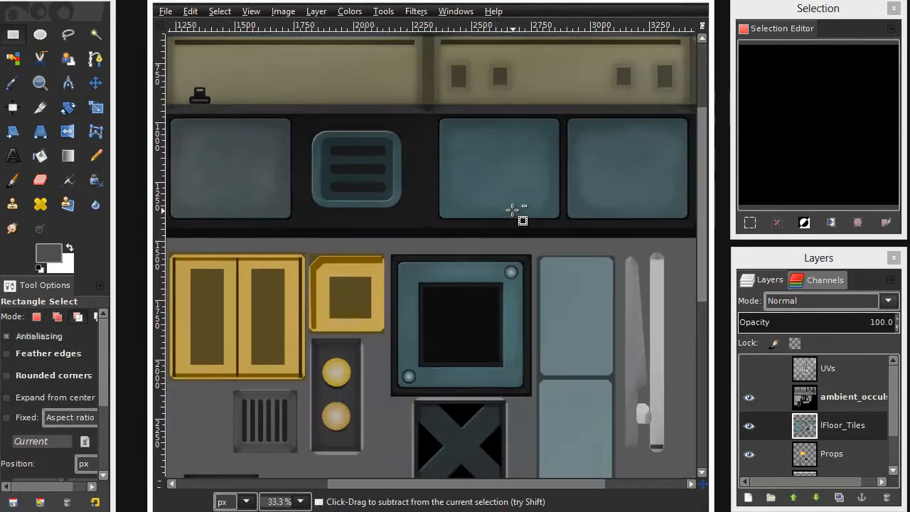
{"action": "scroll", "coordinate": [515, 211], "scroll_direction": "up", "scroll_amount": 1}
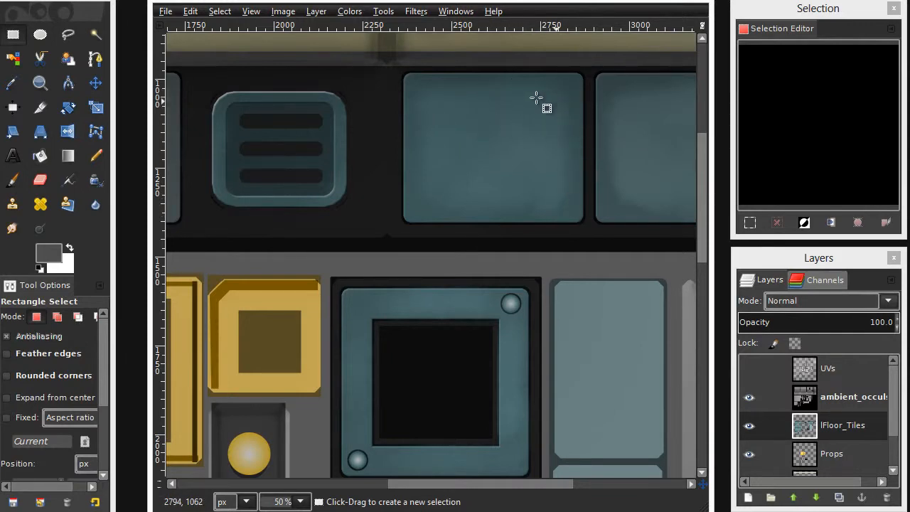
{"action": "left_click", "coordinate": [15, 182]}
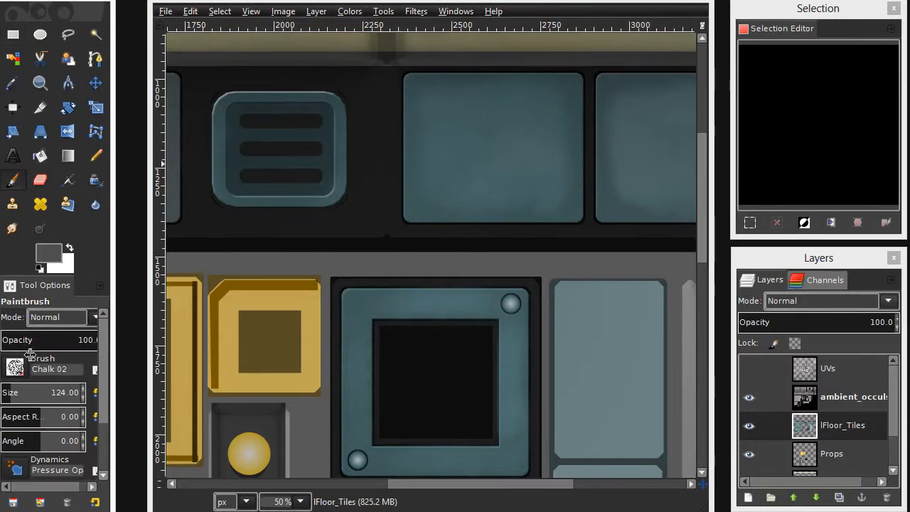
{"action": "left_click", "coordinate": [15, 366]}
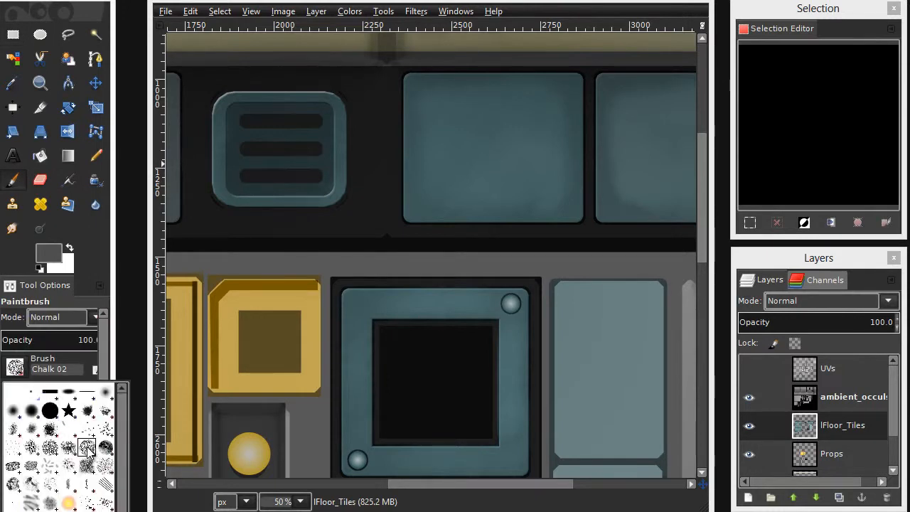
{"action": "left_click", "coordinate": [102, 354]}
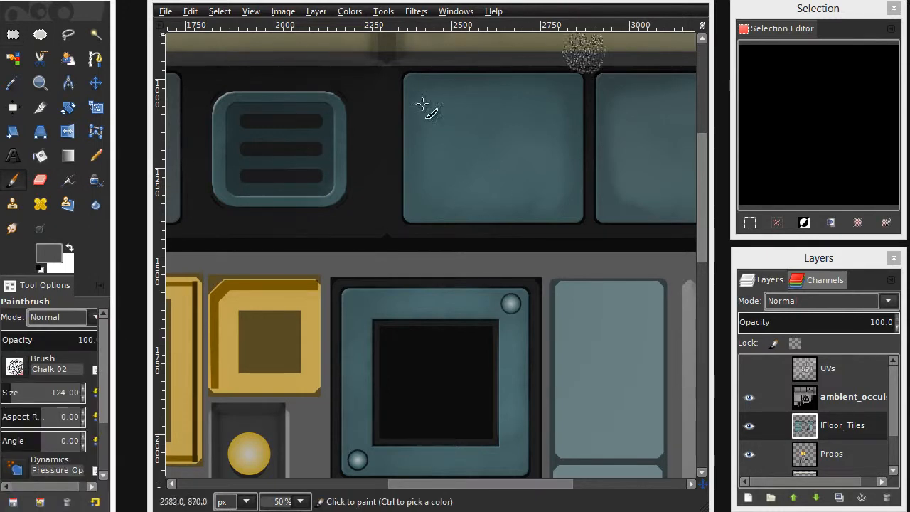
{"action": "mouse_move", "coordinate": [471, 138]}
{"action": "left_mouse_down"}
{"action": "mouse_move", "coordinate": [504, 198]}
{"action": "mouse_move", "coordinate": [449, 108]}
{"action": "left_mouse_up"}
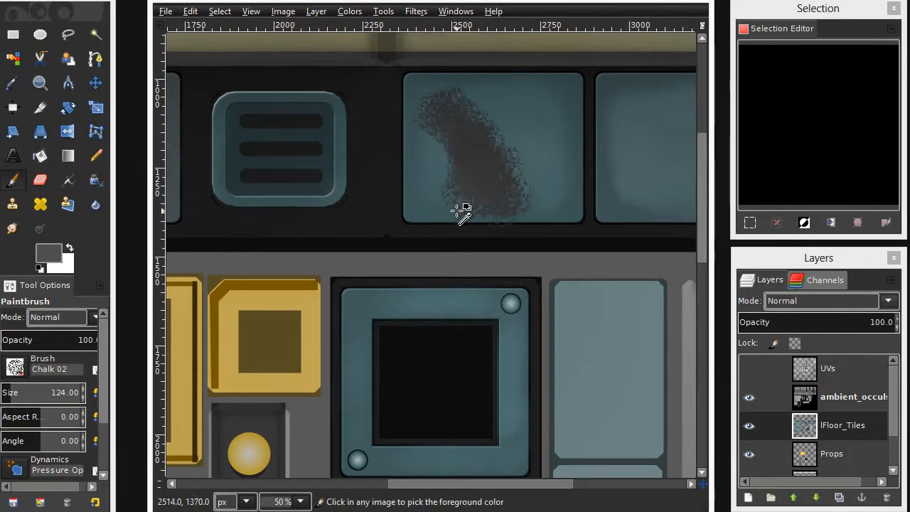
{"action": "key", "text": "ctrl+z"}
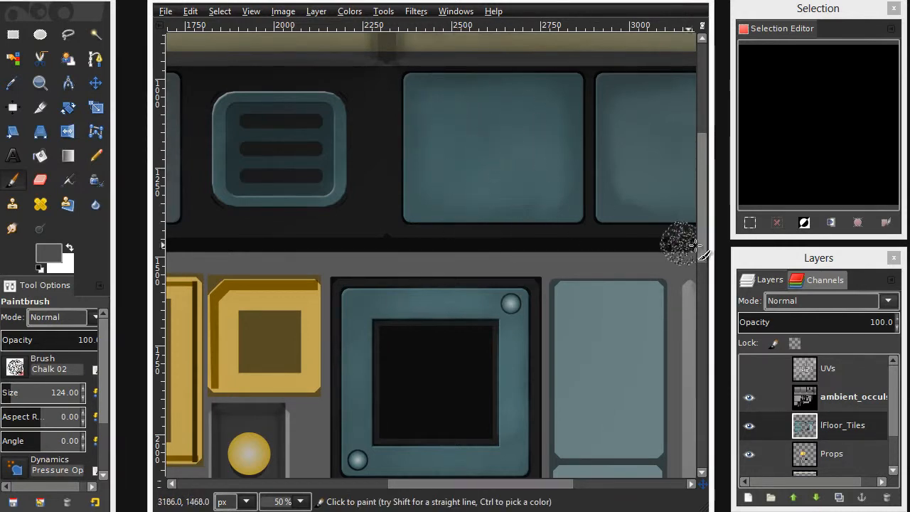
Look over the finished texture sheet, including the wall panels, floor tiles and props.
{"action": "left_click_drag", "start_coordinate": [703, 215], "coordinate": [703, 164]}
{"action": "scroll", "coordinate": [509, 227], "scroll_direction": "down", "scroll_amount": 4}
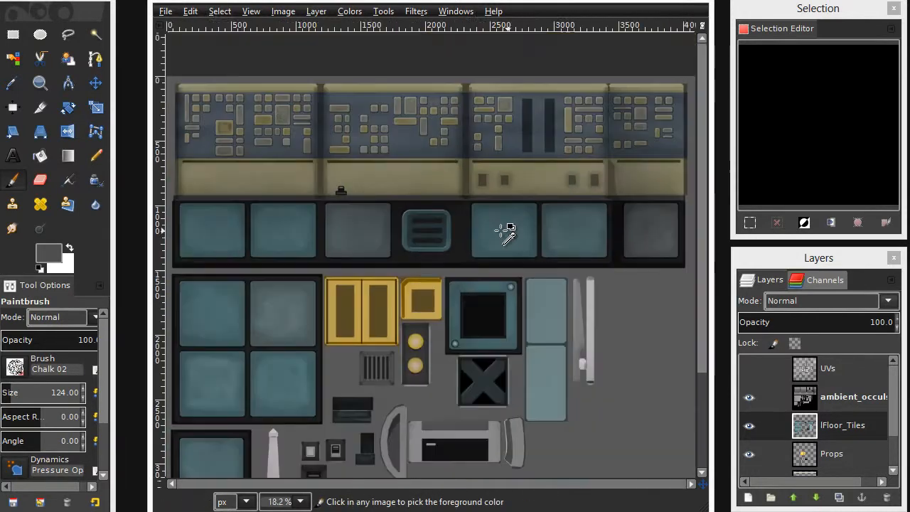
{"action": "scroll", "coordinate": [498, 228], "scroll_direction": "up", "scroll_amount": 1}
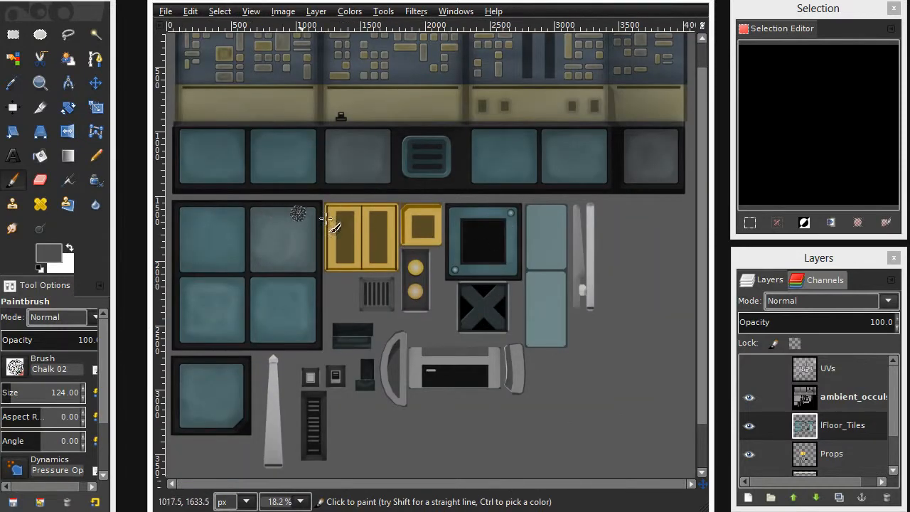
{"action": "key", "text": "r"}
{"action": "scroll", "coordinate": [538, 228], "scroll_direction": "down", "scroll_amount": 2}
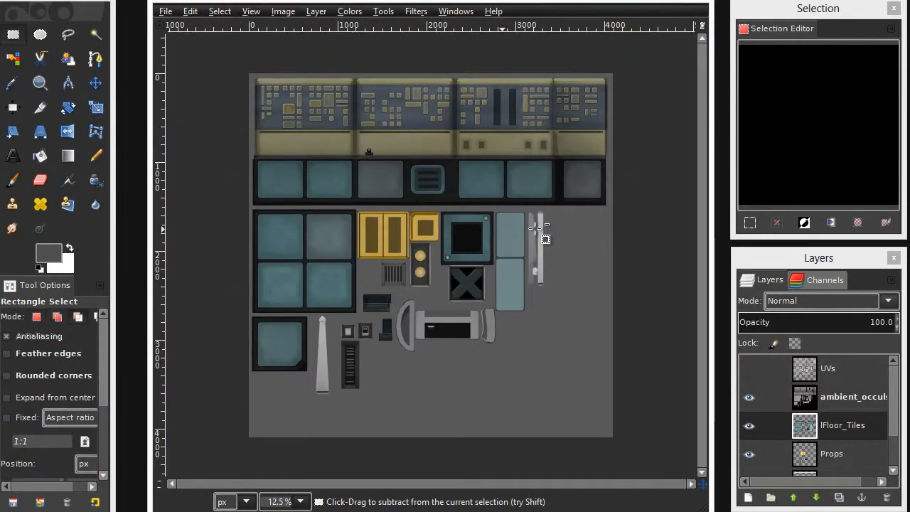
{"action": "scroll", "coordinate": [544, 203], "scroll_direction": "up", "scroll_amount": 2}
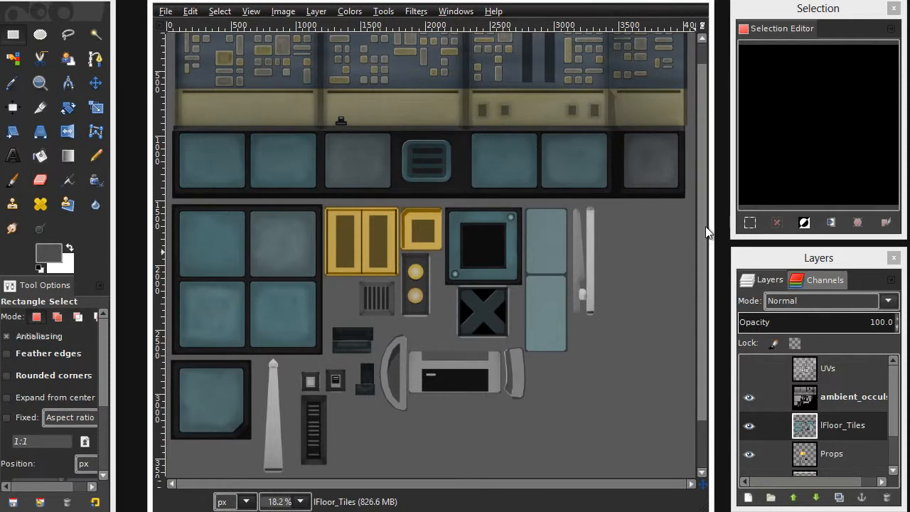
{"action": "scroll", "coordinate": [682, 213], "scroll_direction": "up", "scroll_amount": 1}
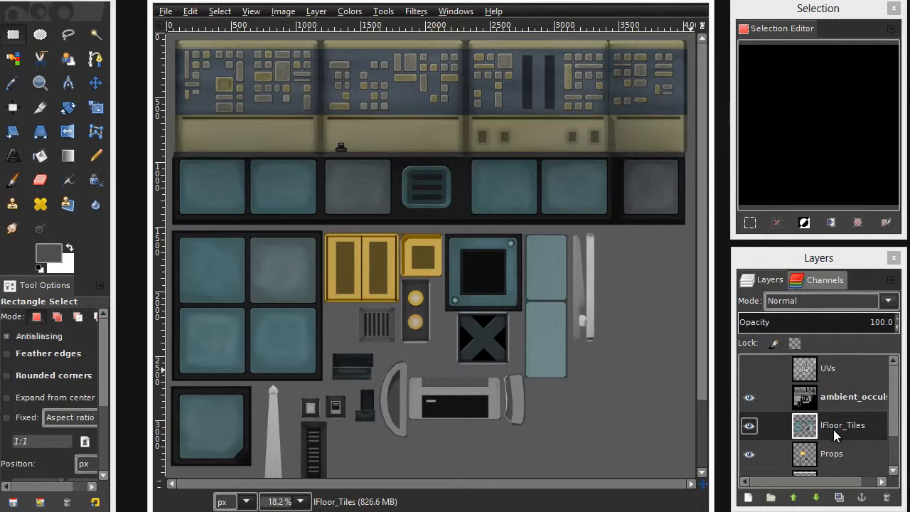
Create a new layer from the visible image directly above the ambient_occulsion layer.
{"action": "left_click", "coordinate": [830, 390]}
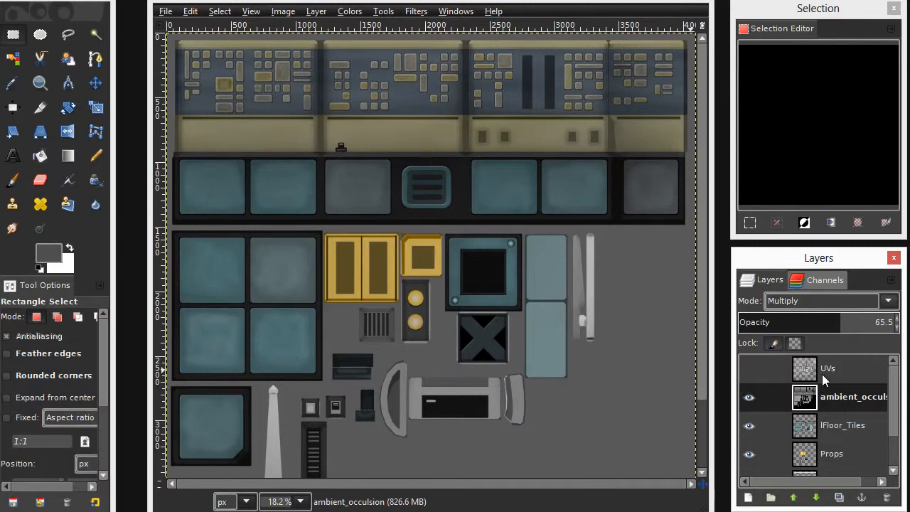
{"action": "right_click", "coordinate": [776, 399]}
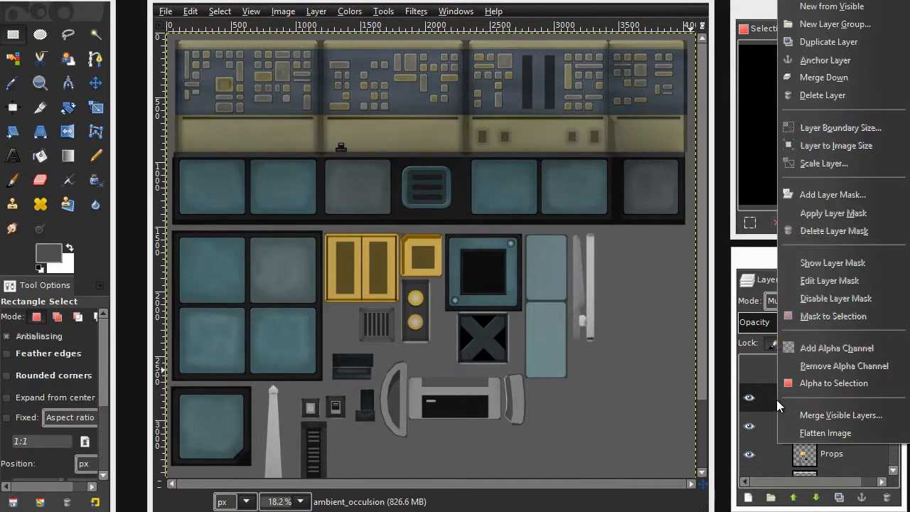
{"action": "left_click", "coordinate": [816, 8]}
{"action": "left_click", "coordinate": [826, 399]}
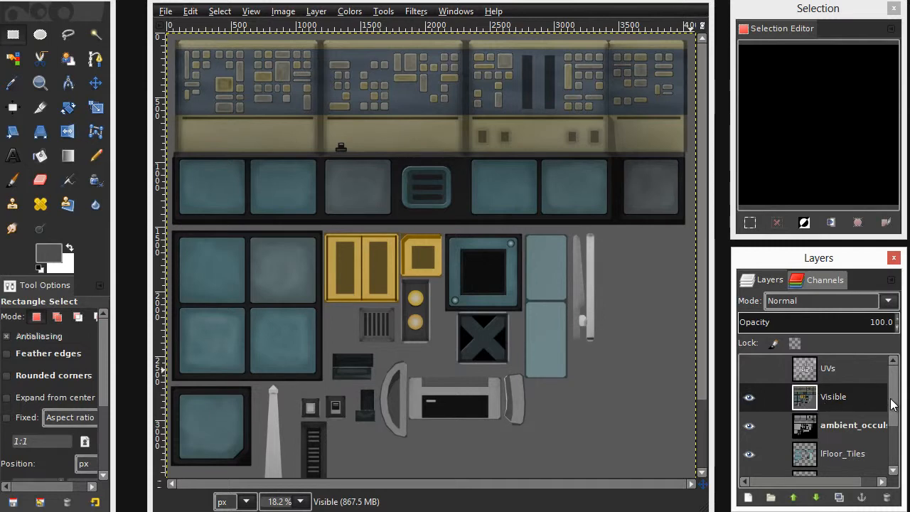
Start a Curves adjustment on the Visible layer and pull the shadow end of the Value curve down slightly.
{"action": "scroll", "coordinate": [892, 403], "scroll_direction": "down", "scroll_amount": 3}
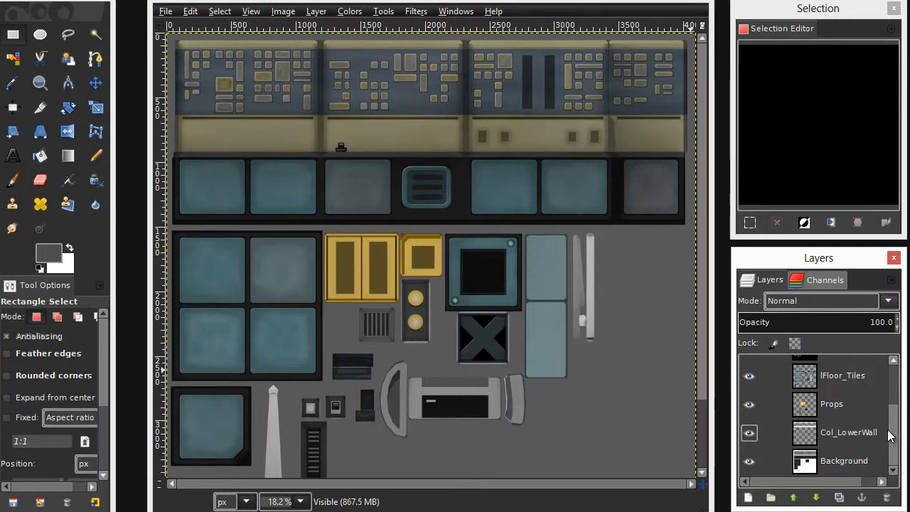
{"action": "left_click_drag", "start_coordinate": [891, 433], "coordinate": [887, 368]}
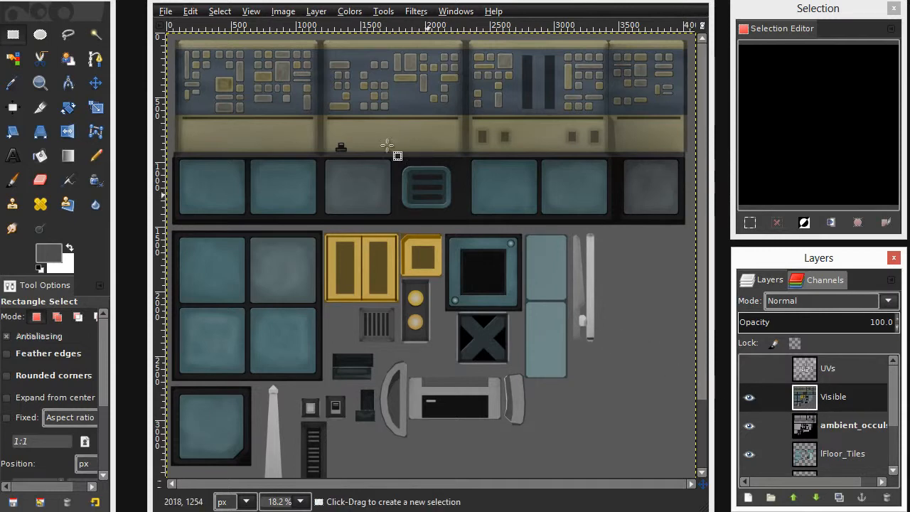
{"action": "left_click", "coordinate": [355, 11]}
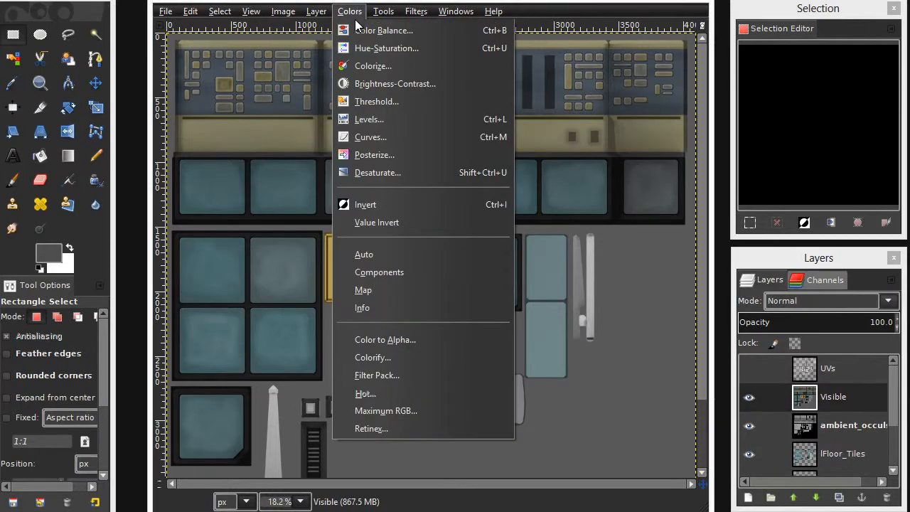
{"action": "left_click", "coordinate": [390, 138]}
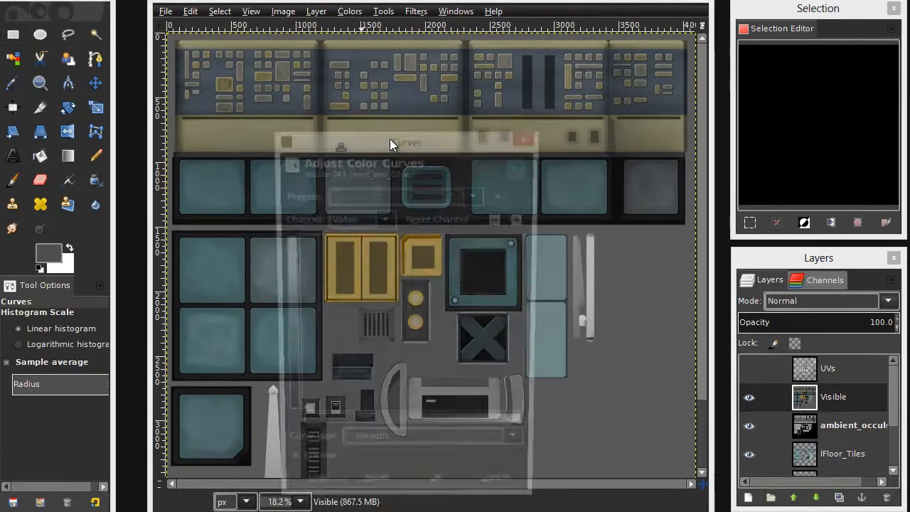
{"action": "left_click_drag", "start_coordinate": [390, 139], "coordinate": [456, 60]}
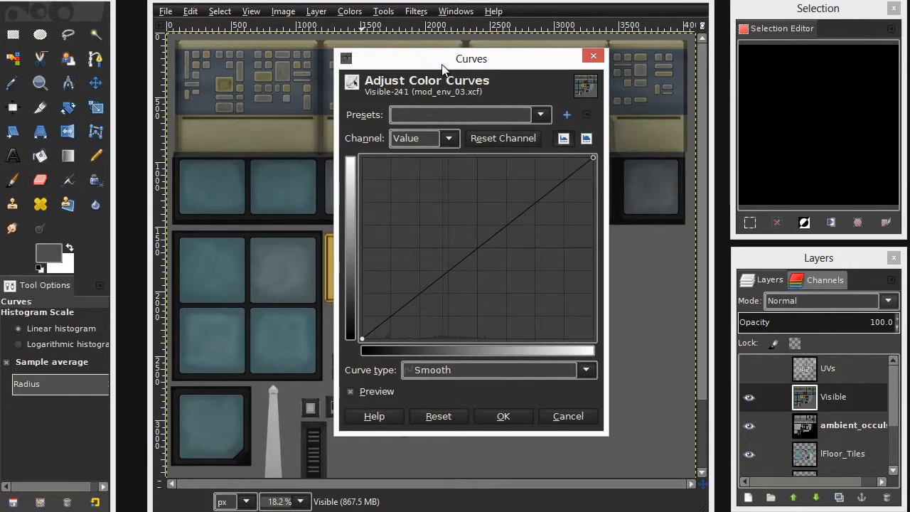
{"action": "left_click_drag", "start_coordinate": [442, 67], "coordinate": [694, 77]}
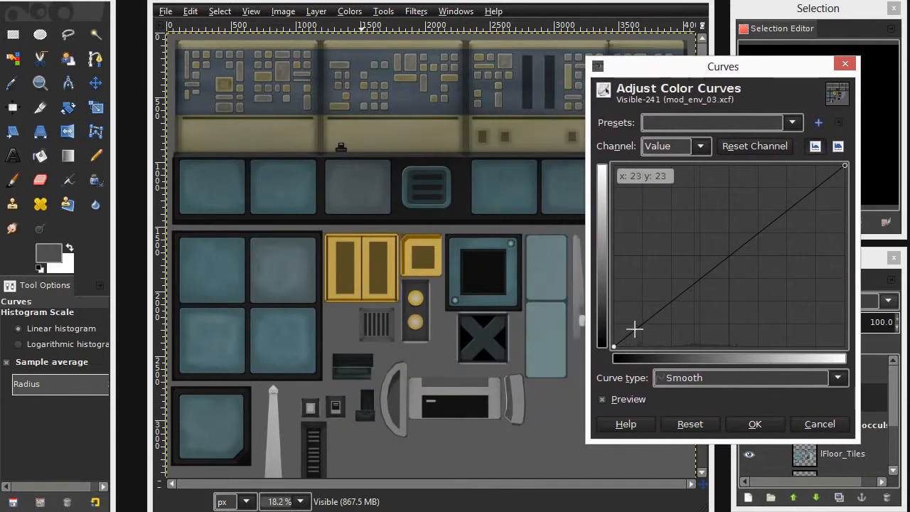
{"action": "mouse_move", "coordinate": [635, 329]}
{"action": "left_mouse_down"}
{"action": "mouse_move", "coordinate": [633, 338]}
{"action": "mouse_move", "coordinate": [651, 331]}
{"action": "left_mouse_up"}
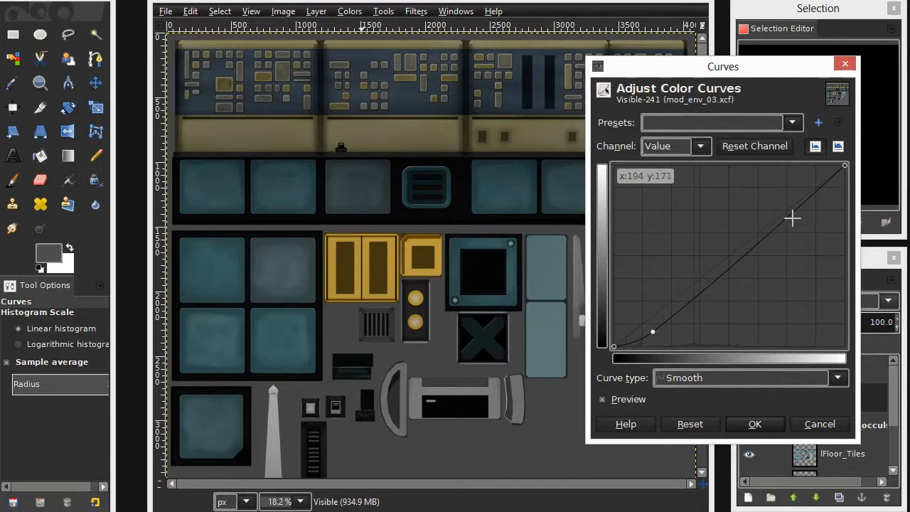
Shape the Value curve into an S by raising a highlight point to x 189, y 220 and deepening the shadow point slightly.
{"action": "left_click_drag", "start_coordinate": [794, 209], "coordinate": [791, 186]}
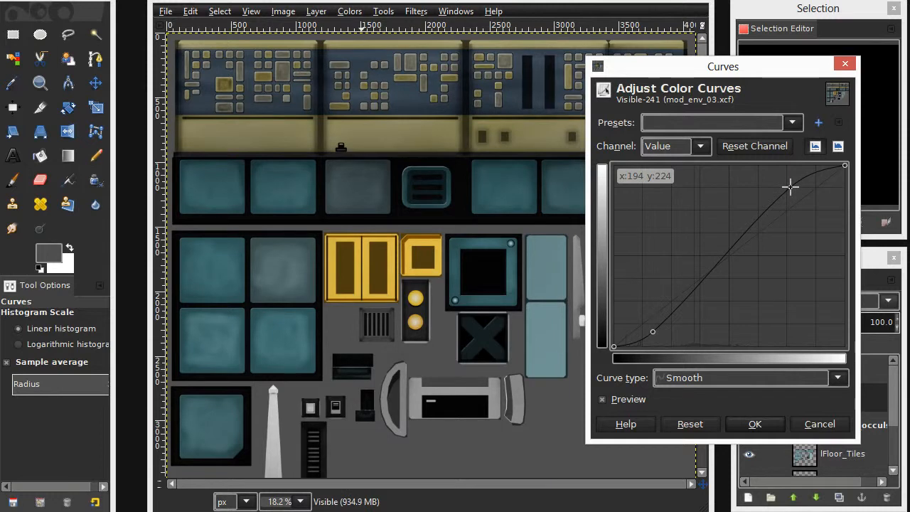
{"action": "left_click_drag", "start_coordinate": [791, 186], "coordinate": [782, 187]}
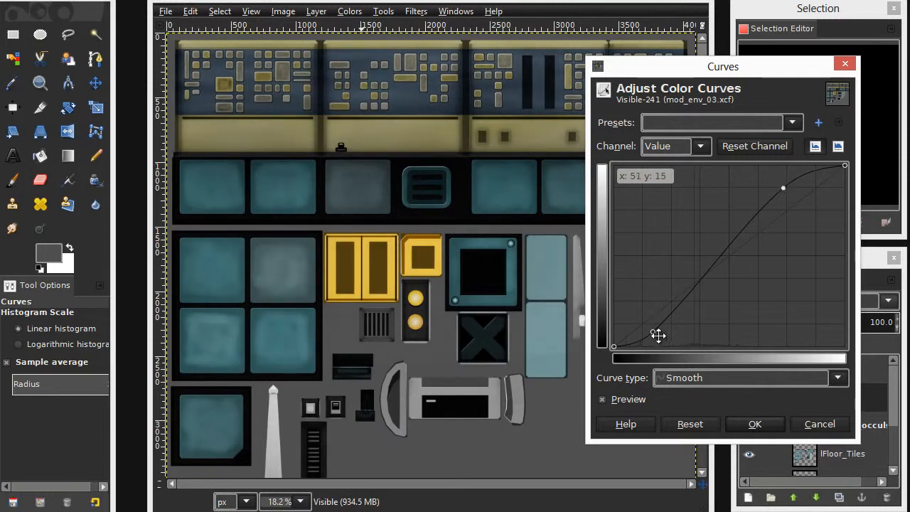
{"action": "left_click_drag", "start_coordinate": [651, 329], "coordinate": [656, 333]}
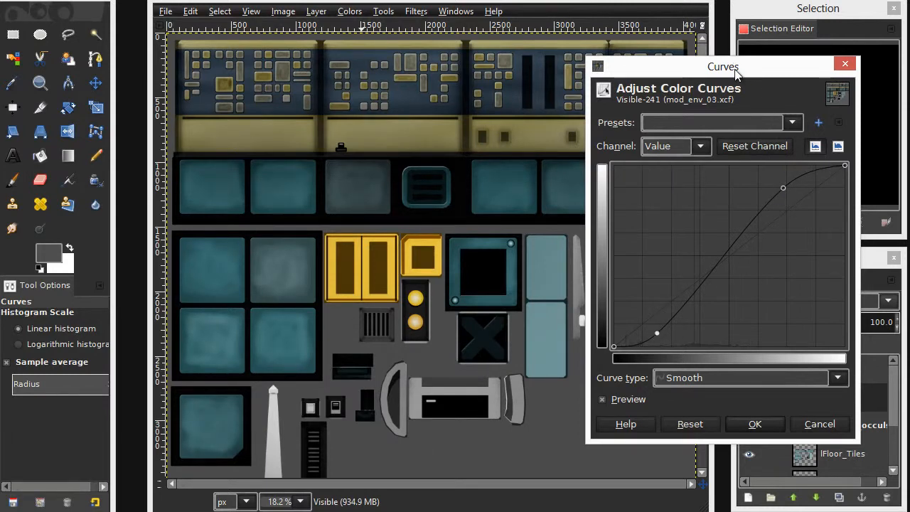
{"action": "left_click_drag", "start_coordinate": [737, 71], "coordinate": [789, 70]}
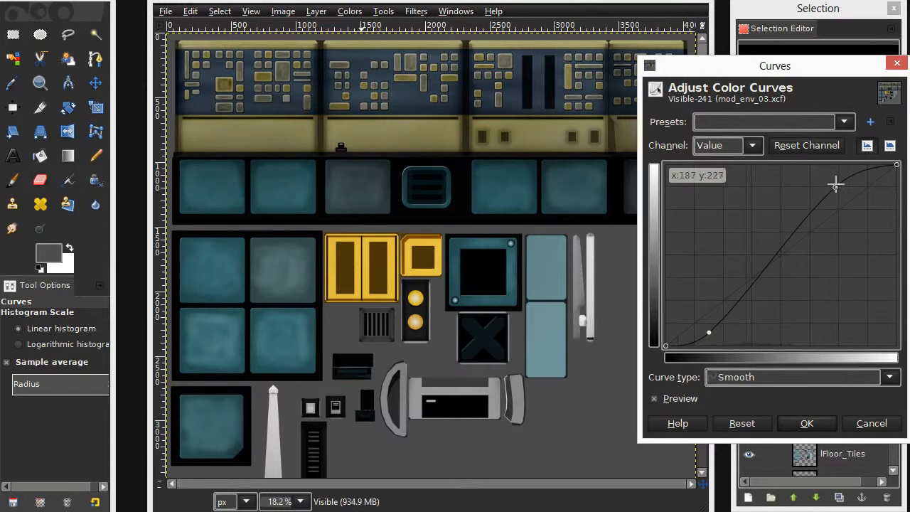
{"action": "left_click_drag", "start_coordinate": [835, 185], "coordinate": [839, 191]}
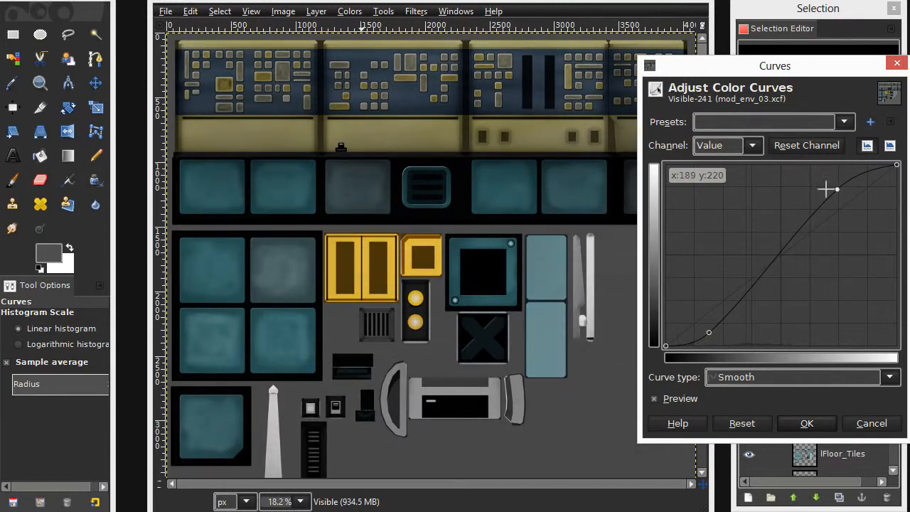
Ease the curve's shadow point up a little, compare the preview with the original, and apply the Curves adjustment.
{"action": "left_click", "coordinate": [670, 399]}
{"action": "left_click", "coordinate": [651, 398]}
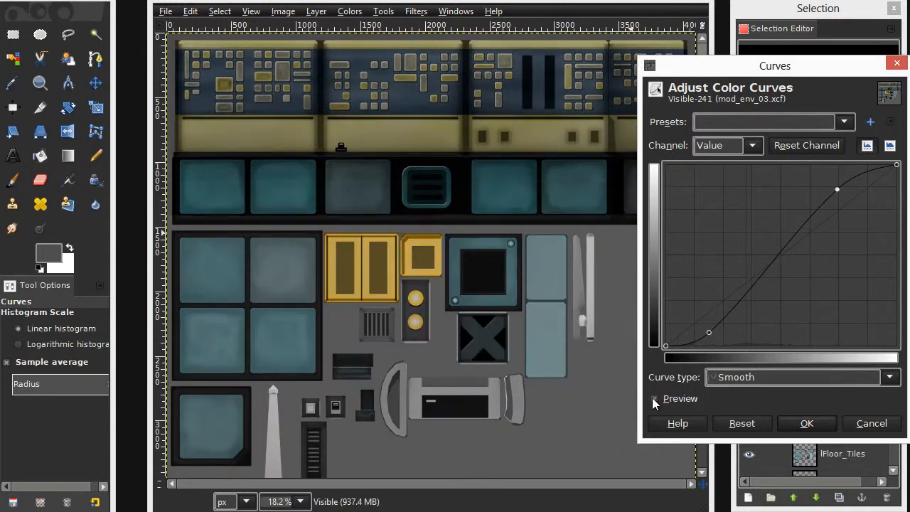
{"action": "left_click", "coordinate": [706, 330]}
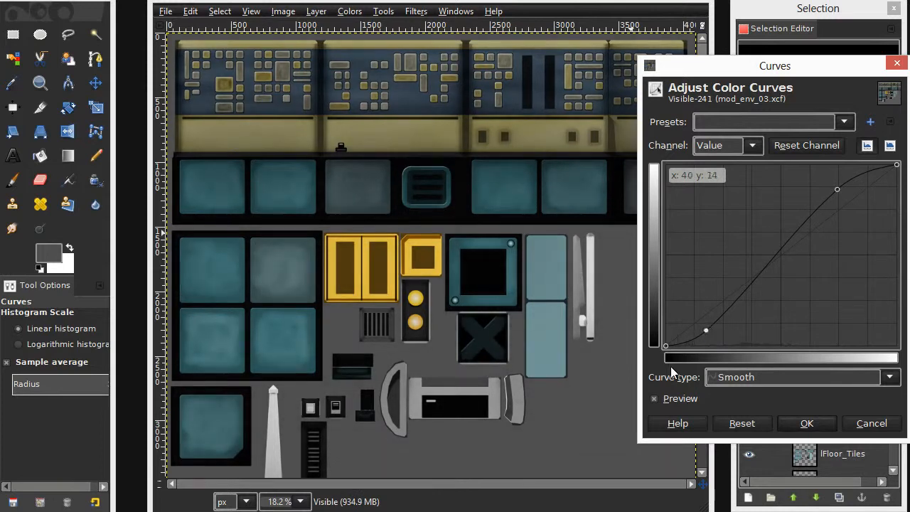
{"action": "left_click", "coordinate": [652, 399]}
{"action": "left_click", "coordinate": [651, 399]}
{"action": "left_click", "coordinate": [652, 399]}
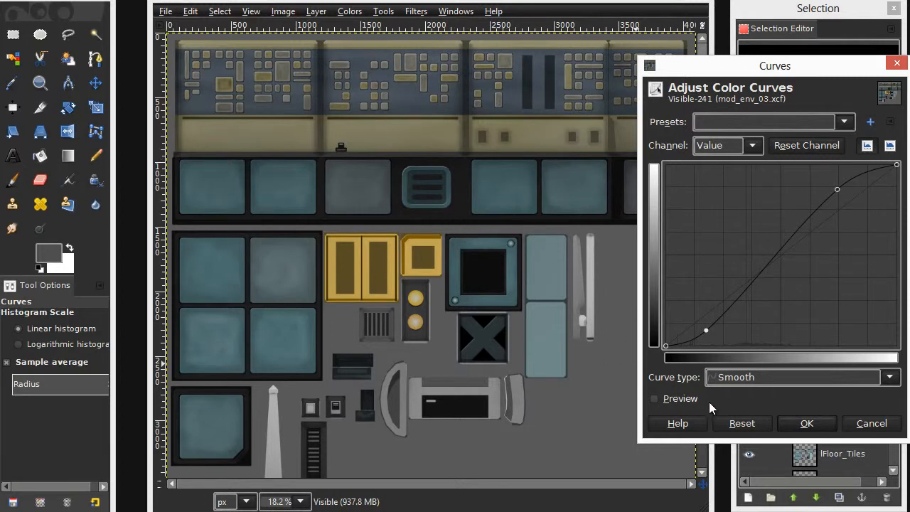
{"action": "left_click", "coordinate": [653, 399]}
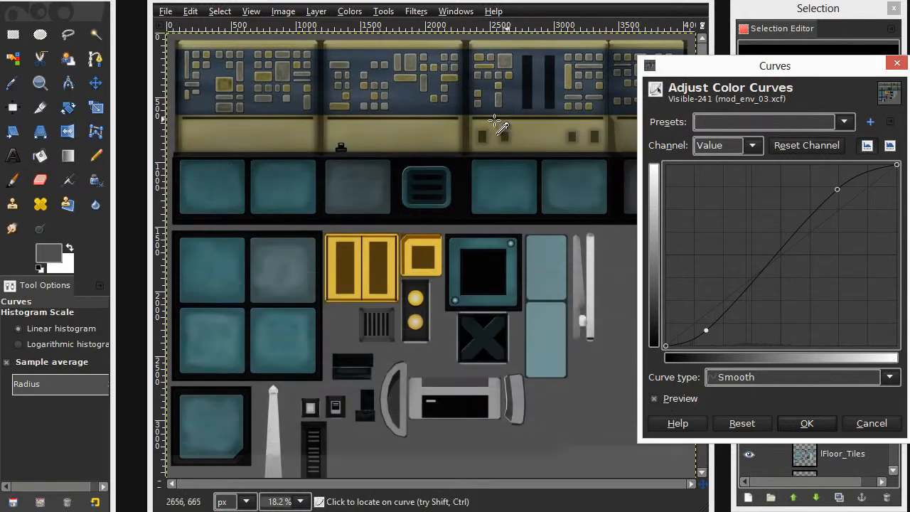
{"action": "left_click", "coordinate": [805, 424]}
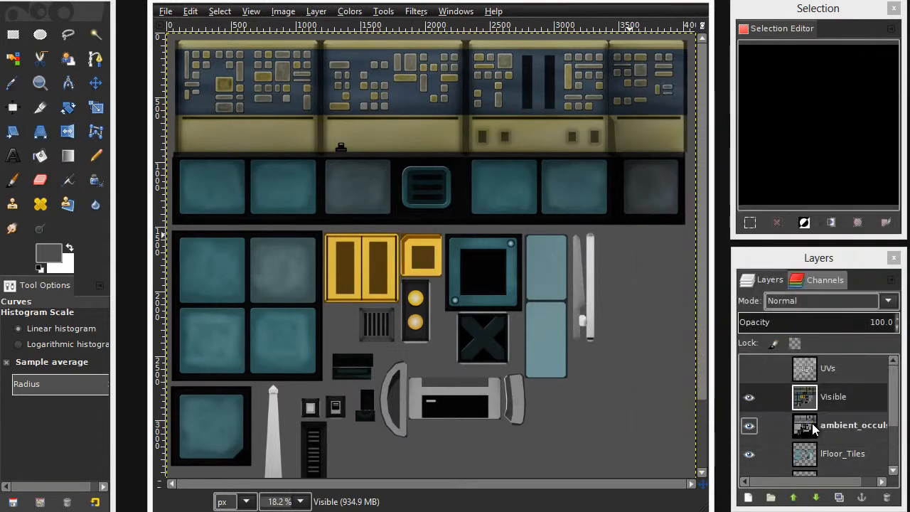
Compare the texture sheet with the contrast-adjusted Visible layer hidden and shown.
{"action": "left_click", "coordinate": [748, 398]}
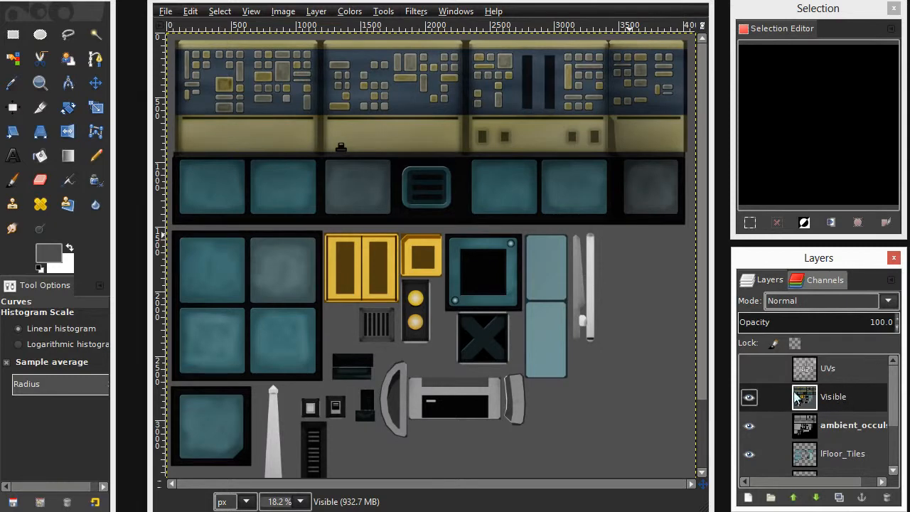
{"action": "left_click", "coordinate": [753, 403]}
{"action": "left_click", "coordinate": [752, 404]}
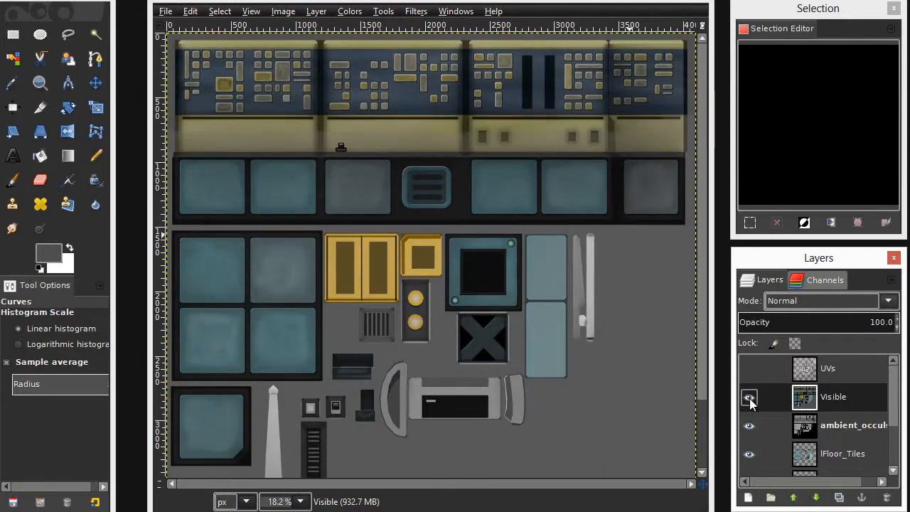
{"action": "left_click", "coordinate": [749, 400]}
{"action": "left_click", "coordinate": [749, 400]}
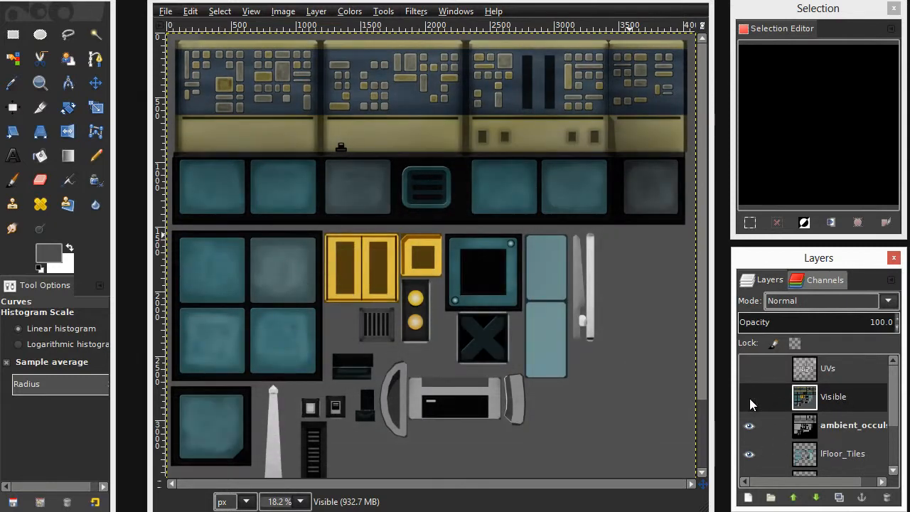
{"action": "left_click", "coordinate": [749, 400]}
{"action": "left_click", "coordinate": [749, 398]}
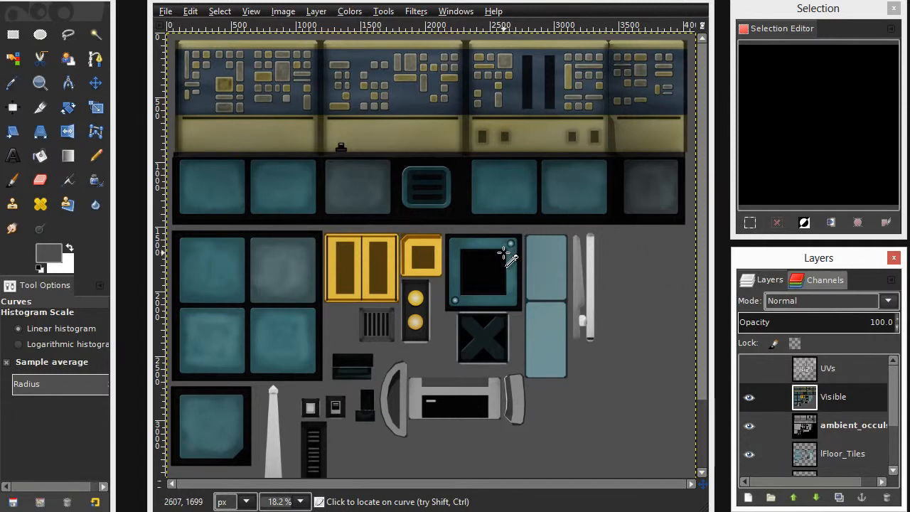
Export the image as texture.png into the gimp folder of module_02.
{"action": "left_click", "coordinate": [163, 12]}
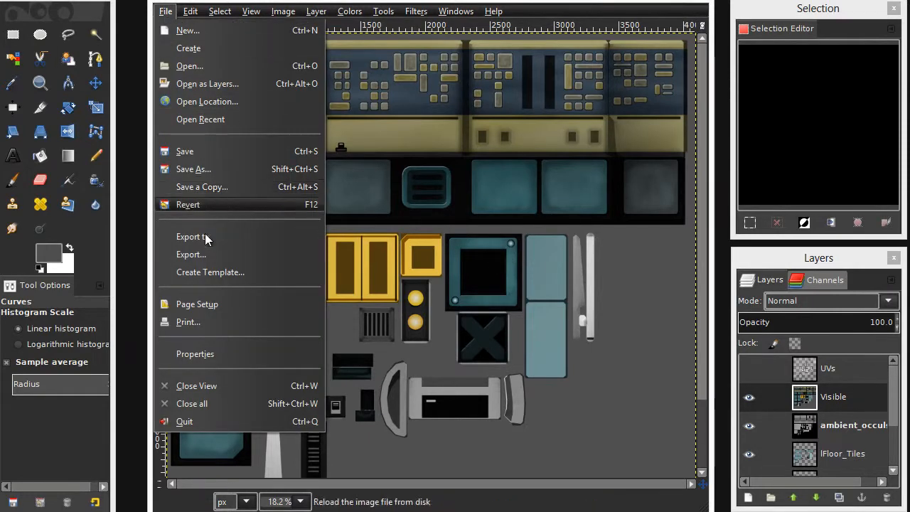
{"action": "left_click", "coordinate": [286, 258]}
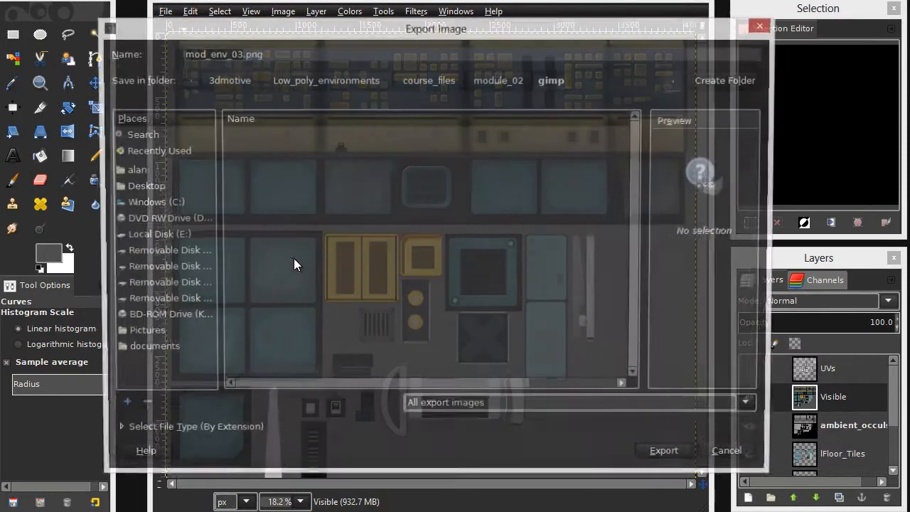
{"action": "left_click", "coordinate": [241, 54]}
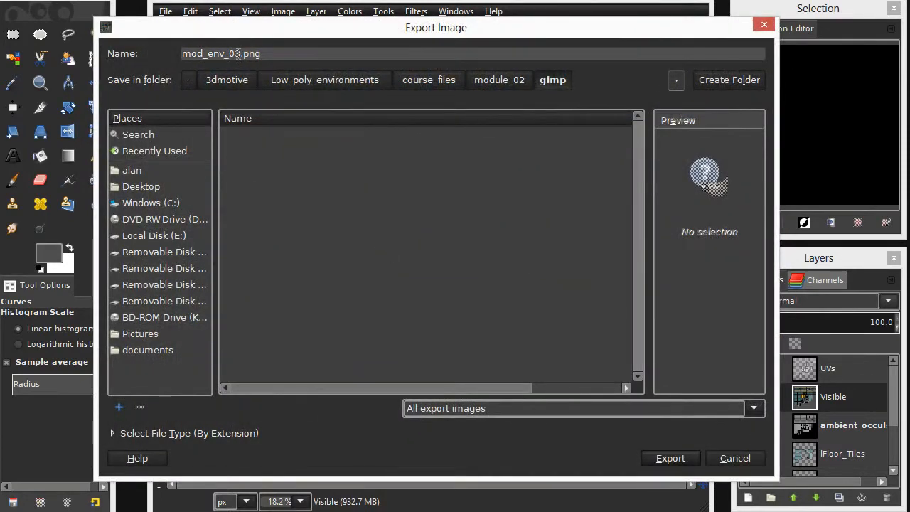
{"action": "key", "text": "shift+Home"}
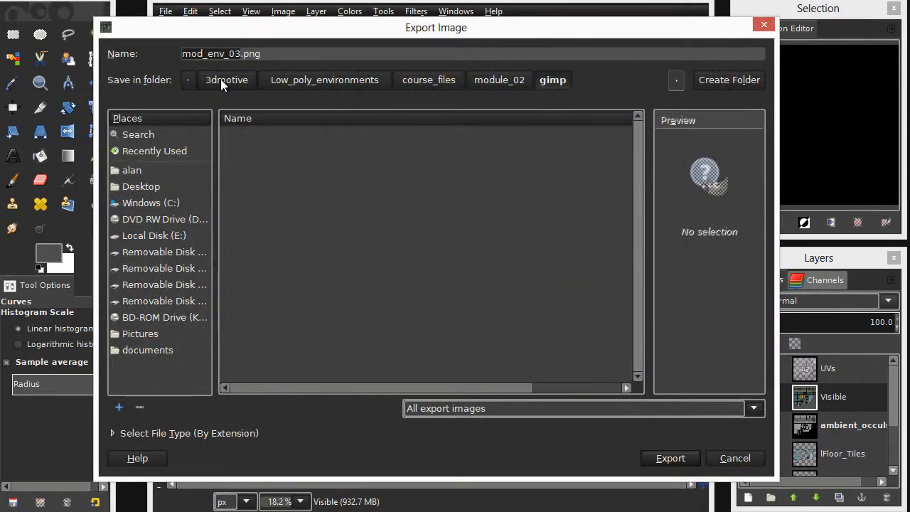
{"action": "type", "text": "texture"}
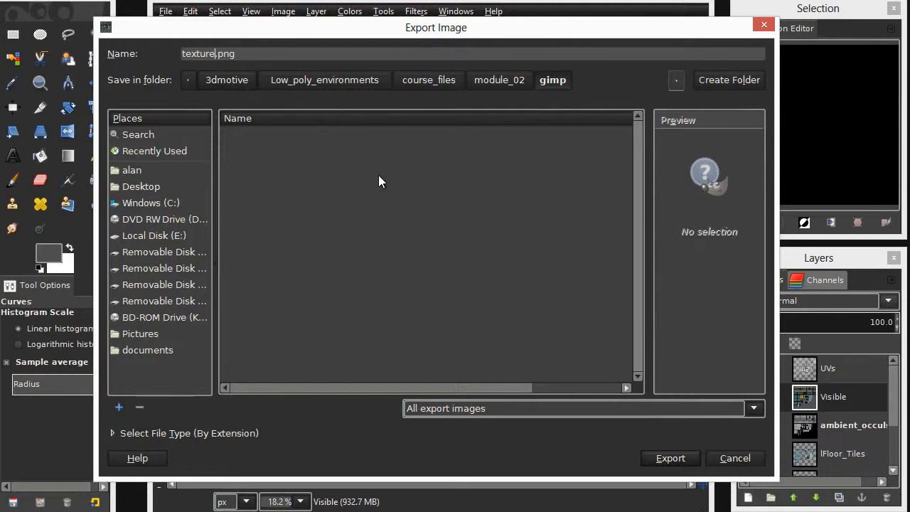
{"action": "left_click", "coordinate": [669, 459]}
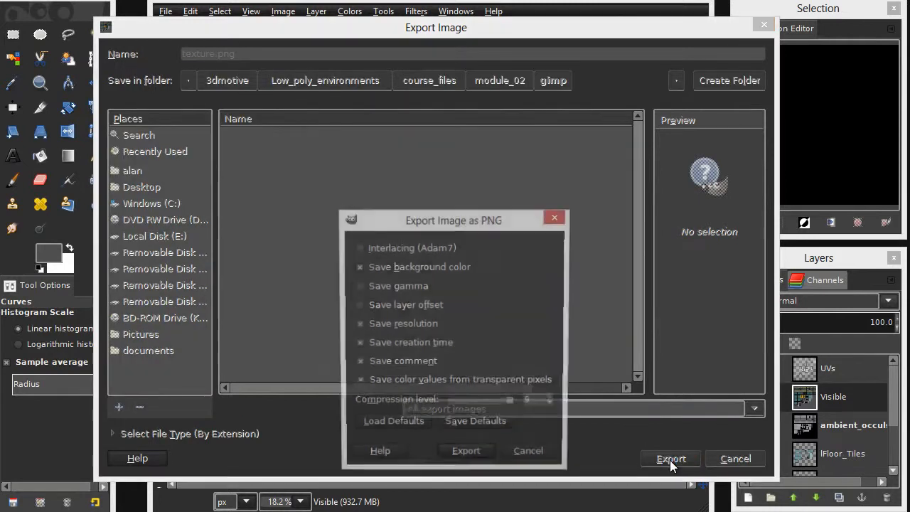
Turn off saving background color, resolution, creation time and color values from transparent pixels, and complete the PNG export.
{"action": "left_click_drag", "start_coordinate": [474, 225], "coordinate": [516, 170]}
{"action": "left_click", "coordinate": [401, 213]}
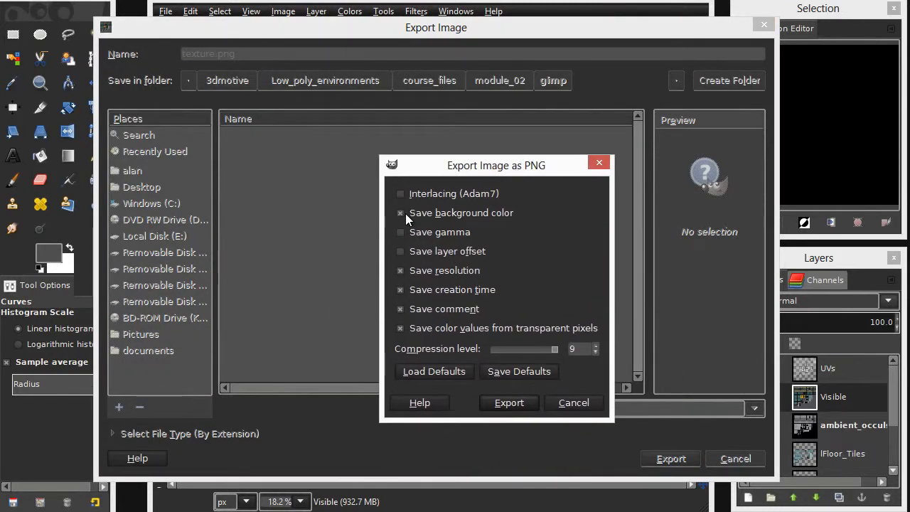
{"action": "left_click", "coordinate": [400, 270]}
{"action": "left_click", "coordinate": [400, 289]}
{"action": "left_click", "coordinate": [400, 328]}
{"action": "left_click", "coordinate": [497, 409]}
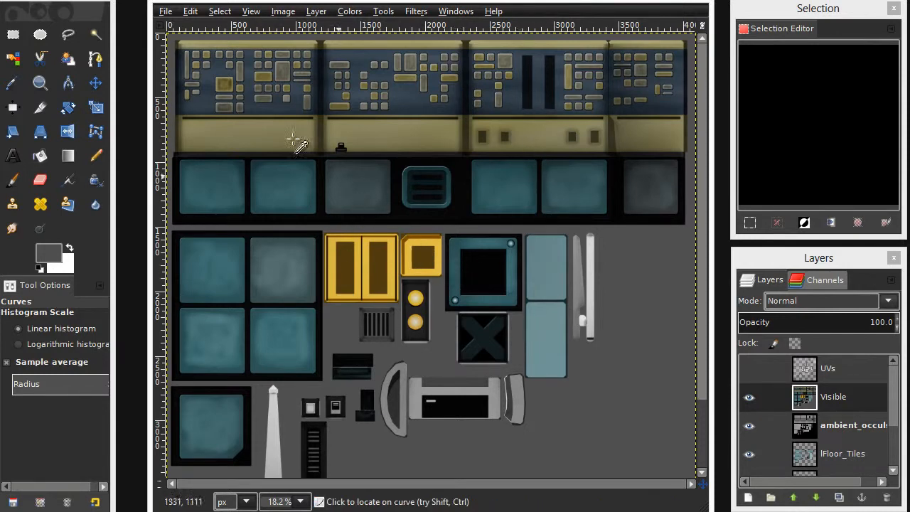
{"action": "left_click", "coordinate": [165, 11]}
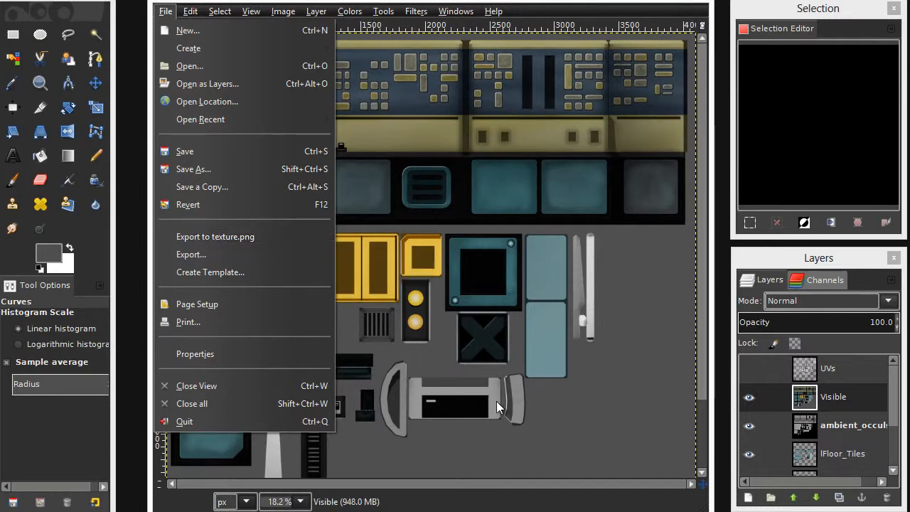
{"action": "left_click", "coordinate": [565, 458]}
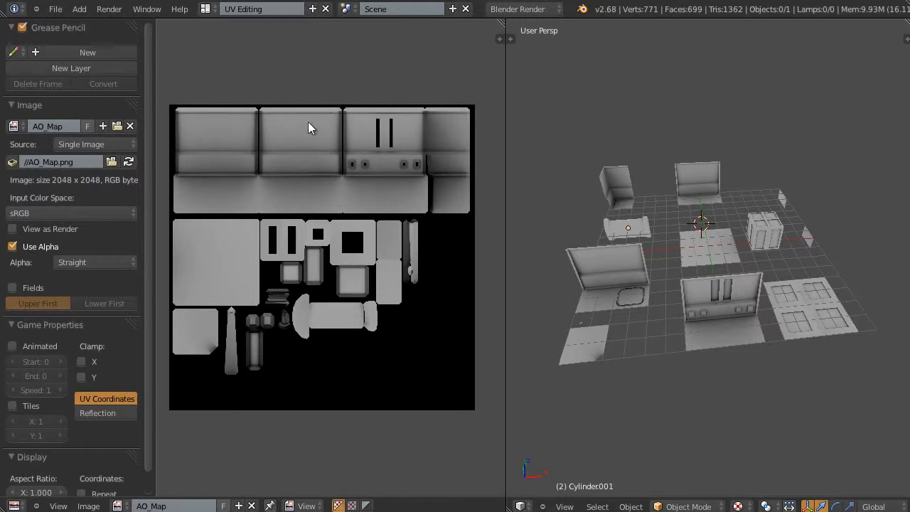
Switch to Blender and open mod_env.png from the gimp folder in the UV/Image Editor, in place of the AO map.
{"action": "left_click", "coordinate": [92, 505]}
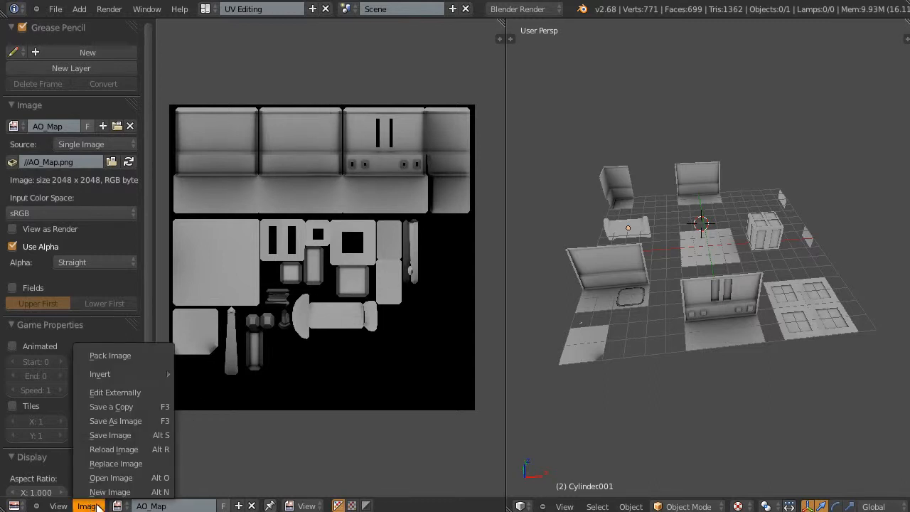
{"action": "left_click", "coordinate": [131, 483]}
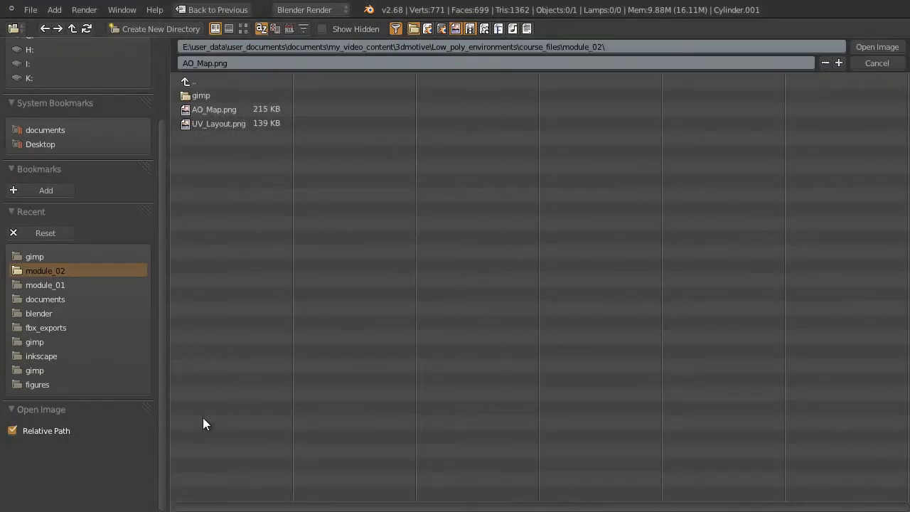
{"action": "left_click", "coordinate": [203, 96]}
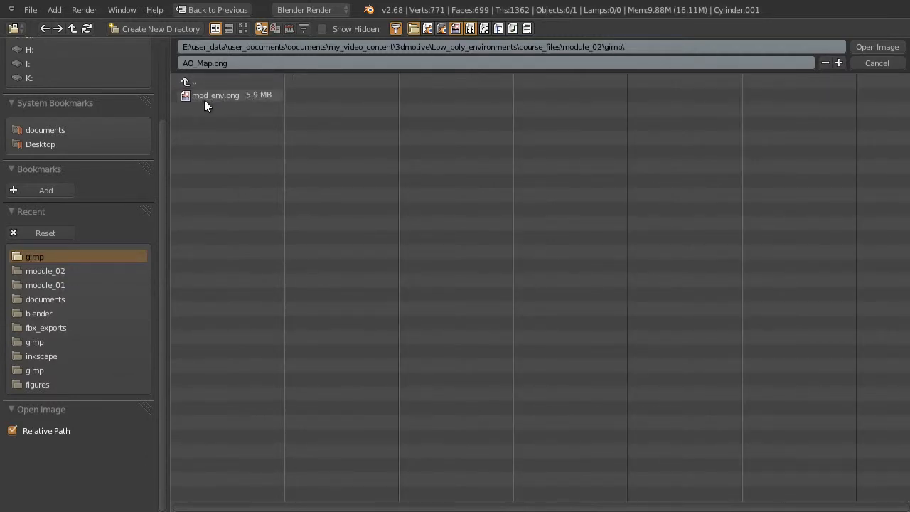
{"action": "left_click", "coordinate": [228, 98]}
{"action": "double_click", "coordinate": [239, 96]}
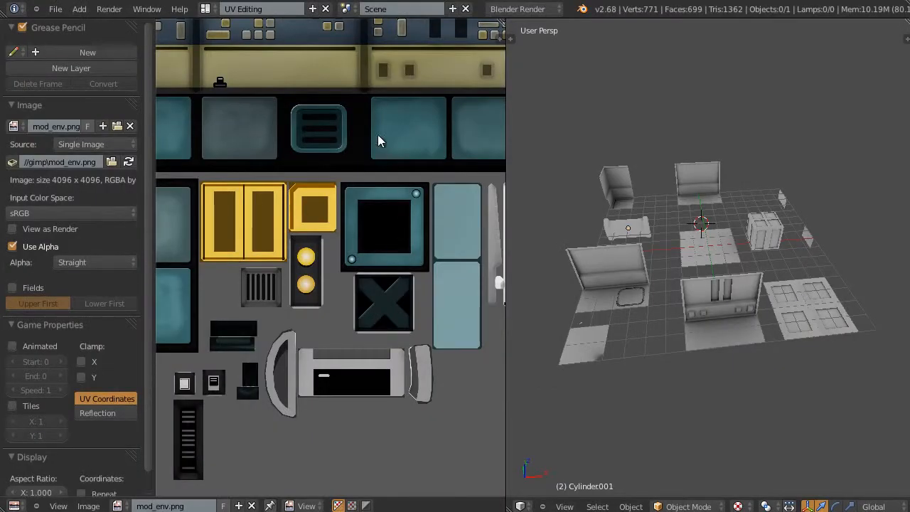
{"action": "scroll", "coordinate": [311, 207], "scroll_direction": "down", "scroll_amount": 3}
{"action": "scroll", "coordinate": [315, 264], "scroll_direction": "up", "scroll_amount": 3}
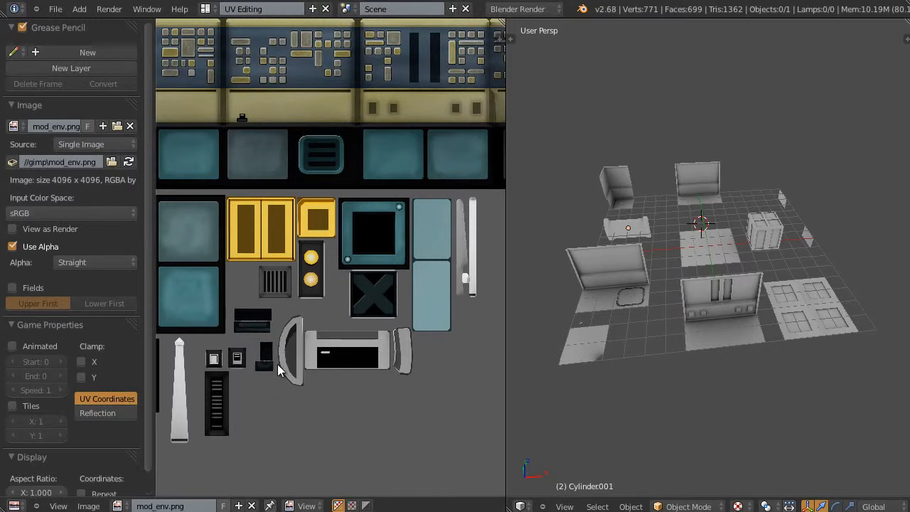
{"action": "scroll", "coordinate": [281, 377], "scroll_direction": "down", "scroll_amount": 2}
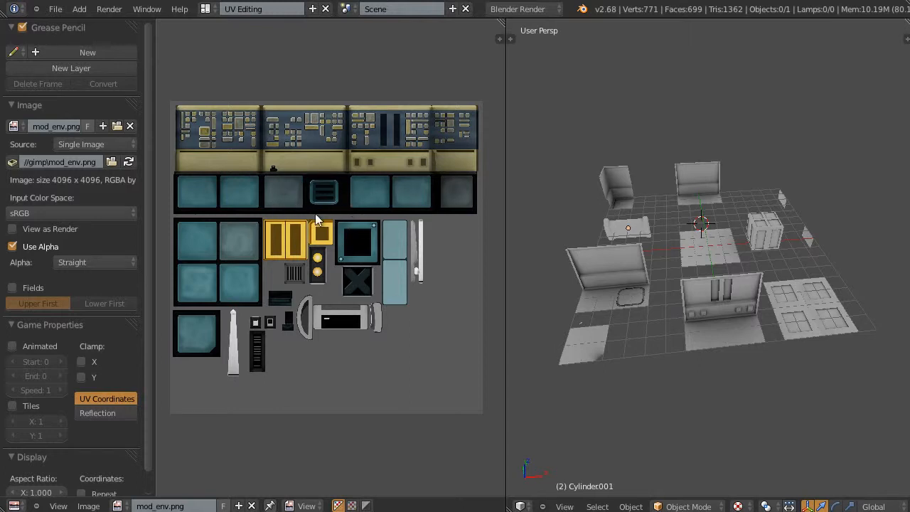
{"action": "left_click", "coordinate": [89, 506]}
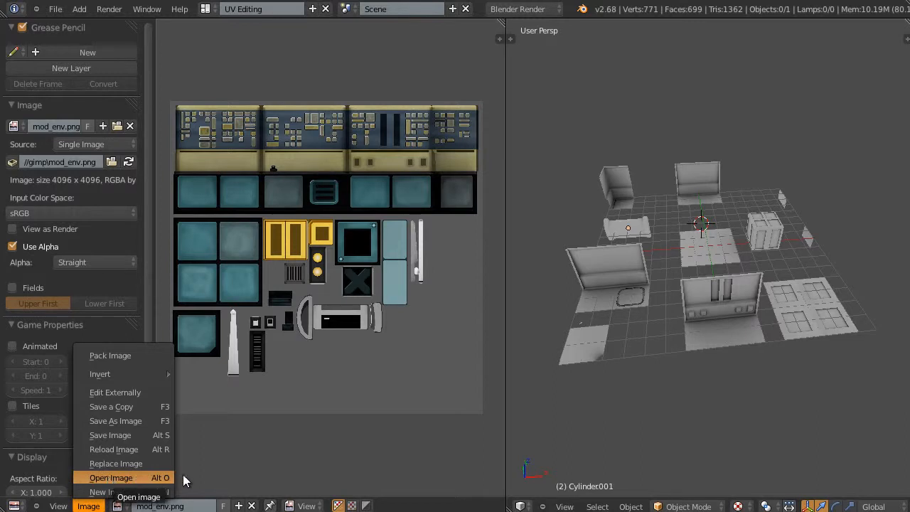
{"action": "left_click", "coordinate": [90, 506]}
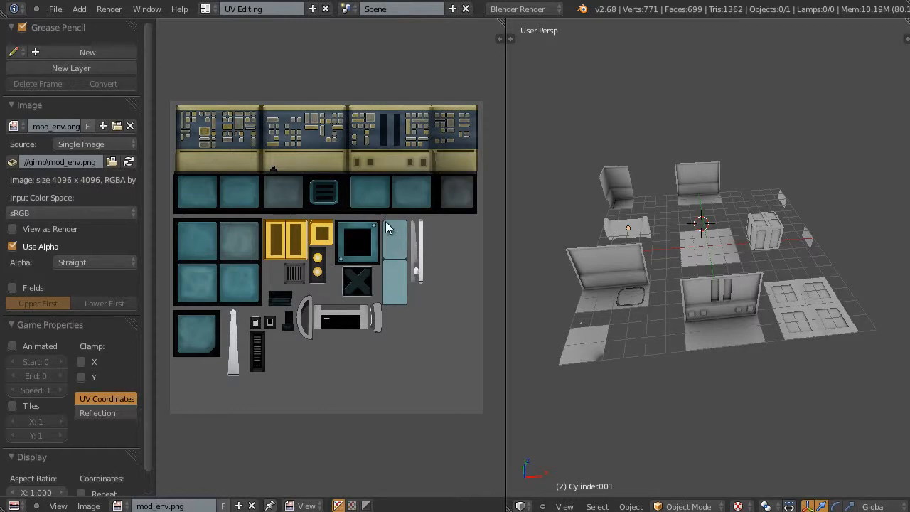
Select all faces of the joined low-poly models in Edit Mode, assign the mod_env.png image to them, and return to Object Mode.
{"action": "right_click", "coordinate": [717, 300]}
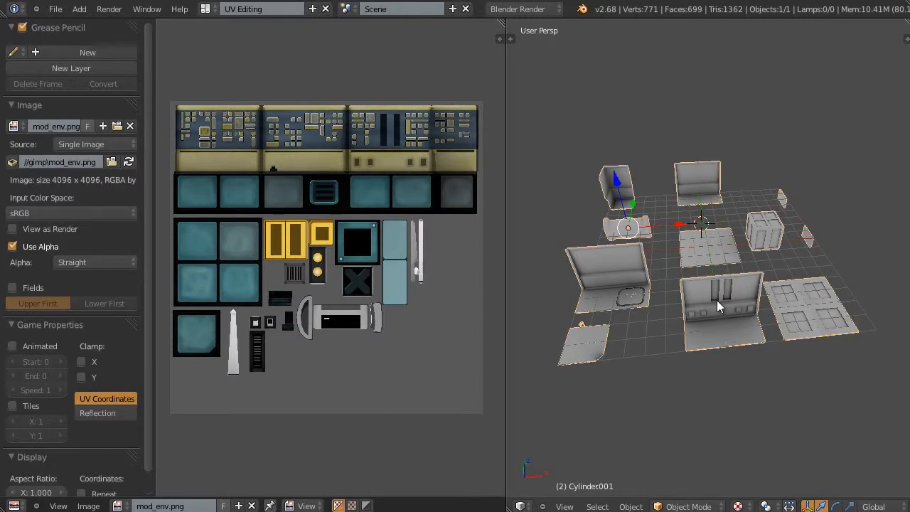
{"action": "key", "text": "Tab"}
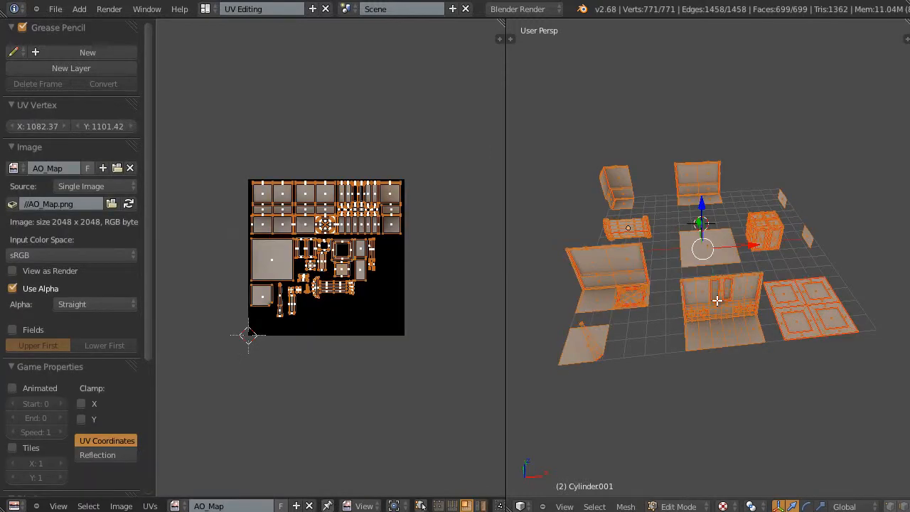
{"action": "key", "text": "ctrl+Tab"}
{"action": "left_click", "coordinate": [662, 301]}
{"action": "key", "text": "a"}
{"action": "key", "text": "a"}
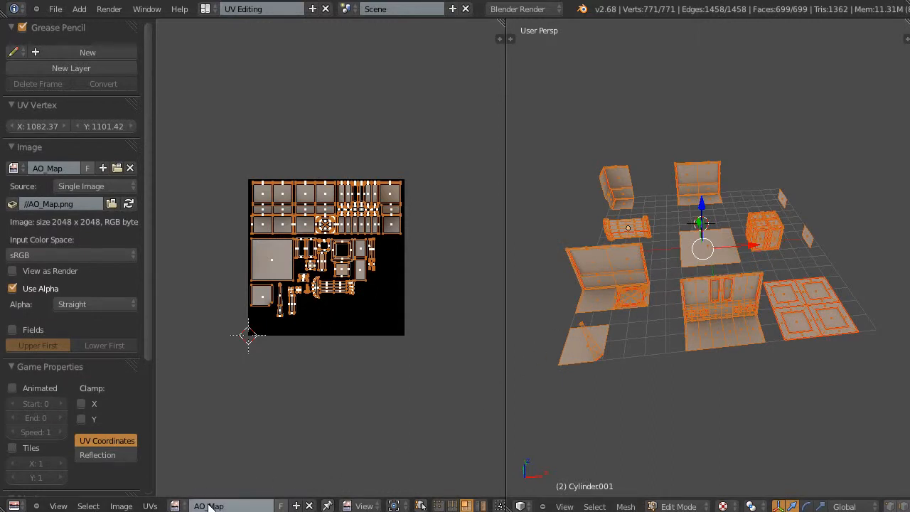
{"action": "left_click", "coordinate": [175, 505]}
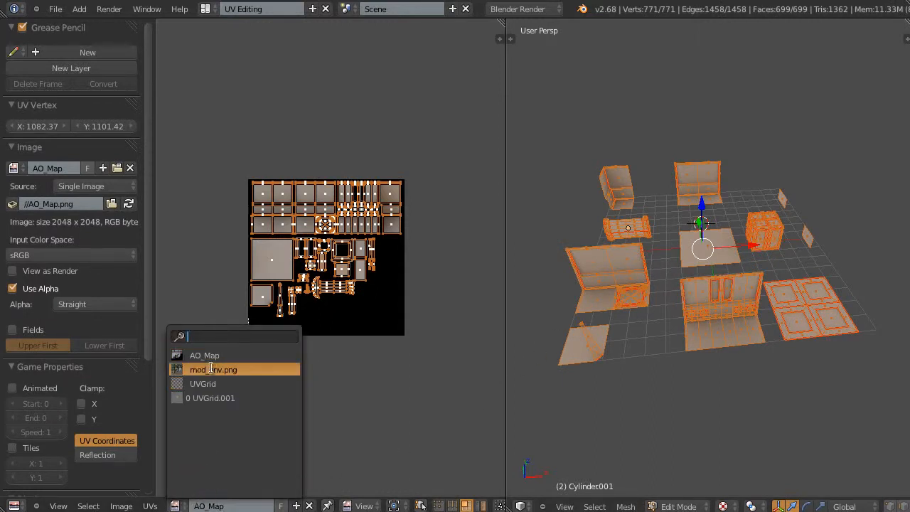
{"action": "left_click", "coordinate": [234, 371]}
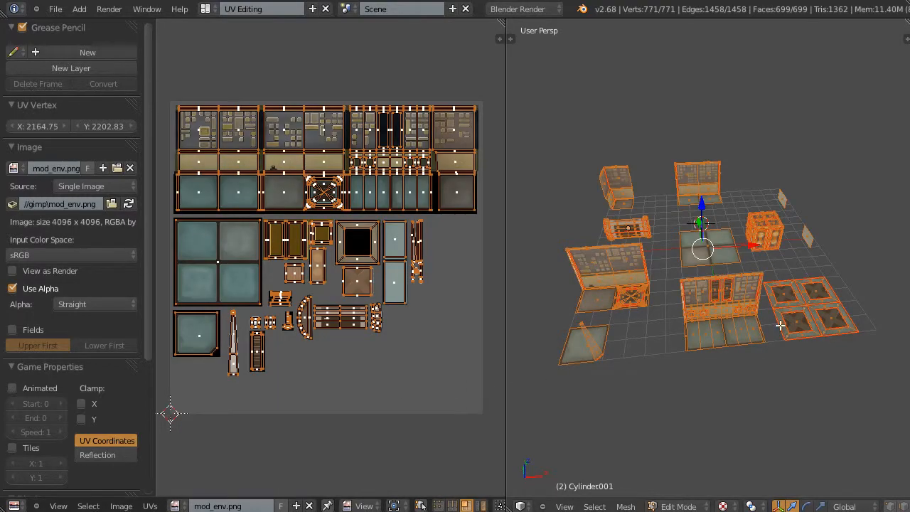
{"action": "key", "text": "Tab"}
Examine the textured wall panels, floor tiles, crate and cylindrical piece from several angles and distances.
{"action": "scroll", "coordinate": [767, 345], "scroll_direction": "up", "scroll_amount": 5}
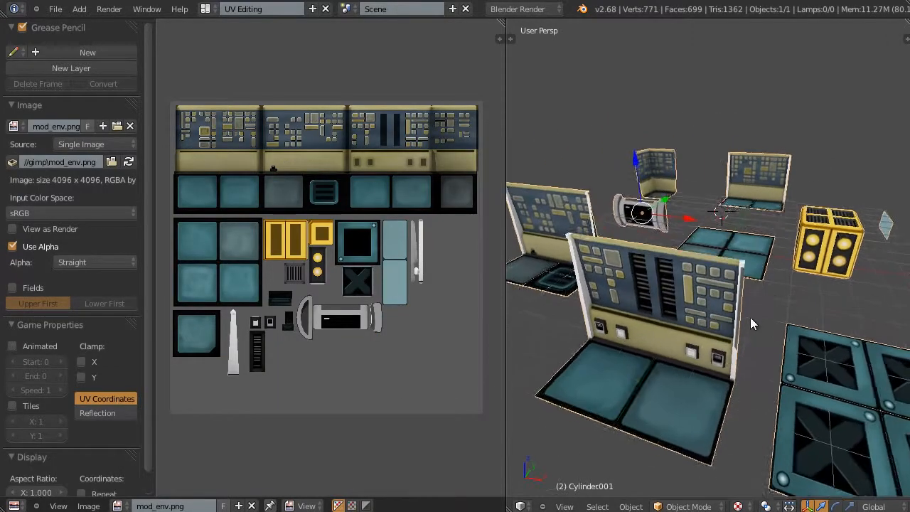
{"action": "scroll", "coordinate": [760, 313], "scroll_direction": "down", "scroll_amount": 3}
{"action": "left_click_drag", "start_coordinate": [766, 299], "coordinate": [750, 322]}
{"action": "scroll", "coordinate": [748, 331], "scroll_direction": "up", "scroll_amount": 2}
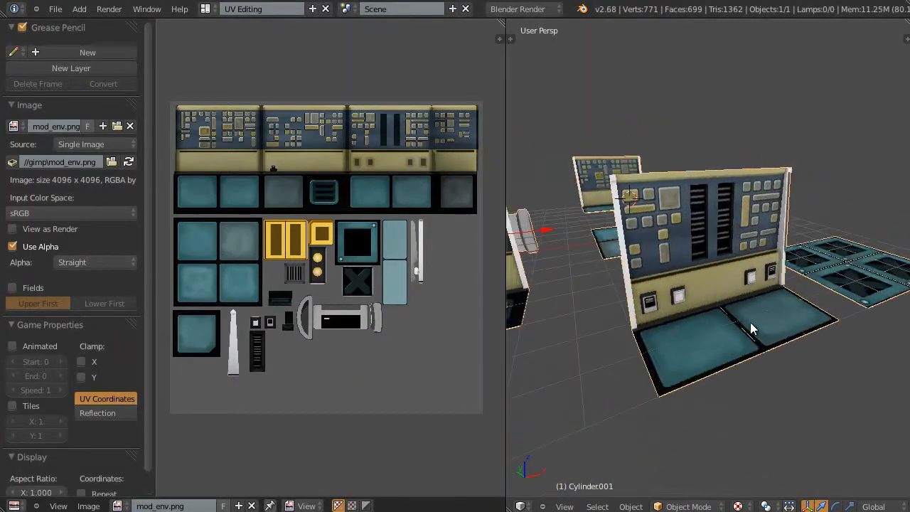
{"action": "left_click_drag", "start_coordinate": [734, 270], "coordinate": [682, 335]}
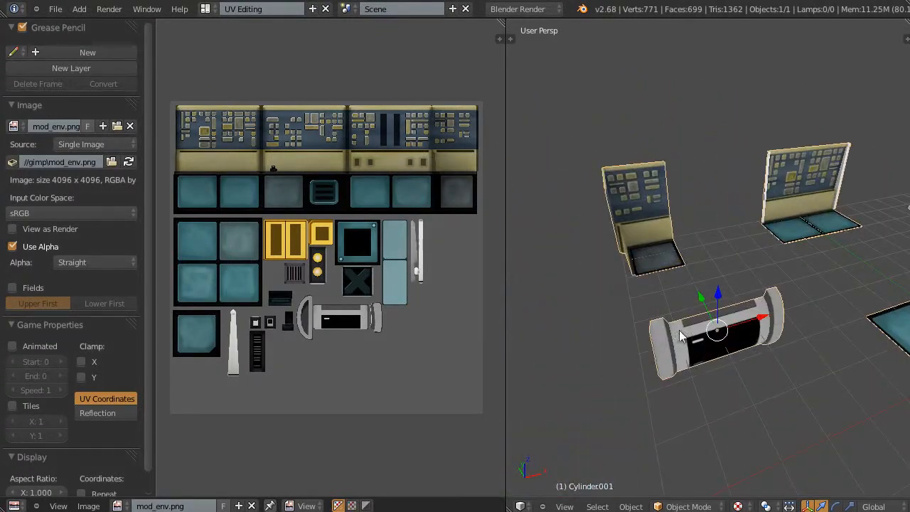
{"action": "left_click_drag", "start_coordinate": [768, 337], "coordinate": [710, 260]}
{"action": "scroll", "coordinate": [732, 298], "scroll_direction": "down", "scroll_amount": 5}
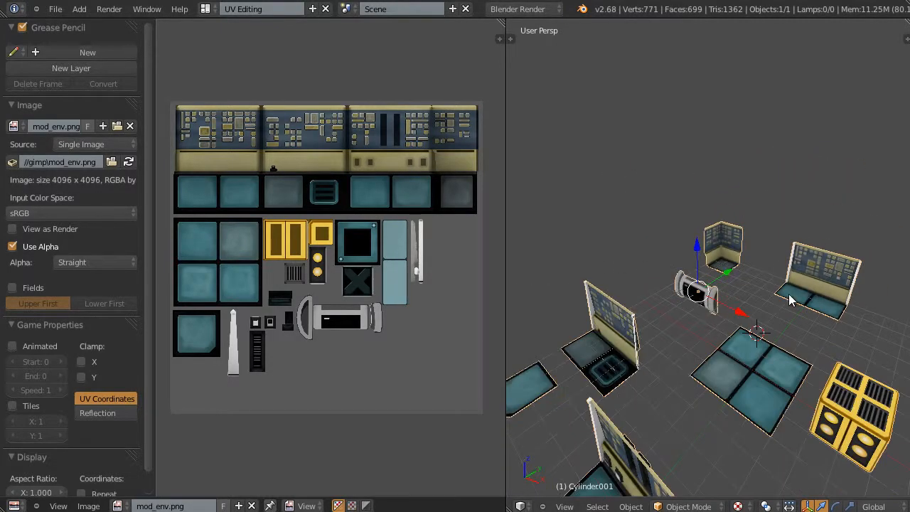
{"action": "left_click_drag", "start_coordinate": [821, 286], "coordinate": [647, 208]}
{"action": "scroll", "coordinate": [711, 363], "scroll_direction": "down", "scroll_amount": 4}
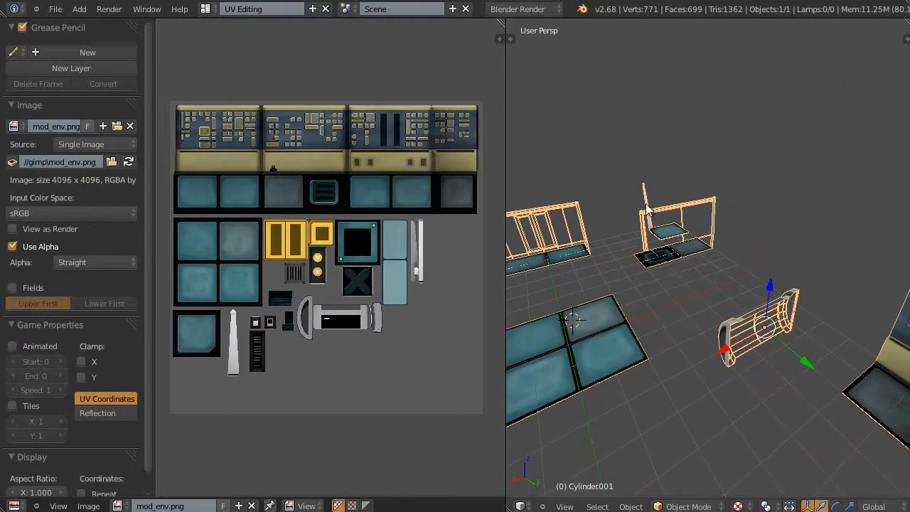
{"action": "scroll", "coordinate": [640, 256], "scroll_direction": "down", "scroll_amount": 4}
{"action": "left_click_drag", "start_coordinate": [641, 258], "coordinate": [875, 305]}
{"action": "left_click_drag", "start_coordinate": [812, 256], "coordinate": [719, 290]}
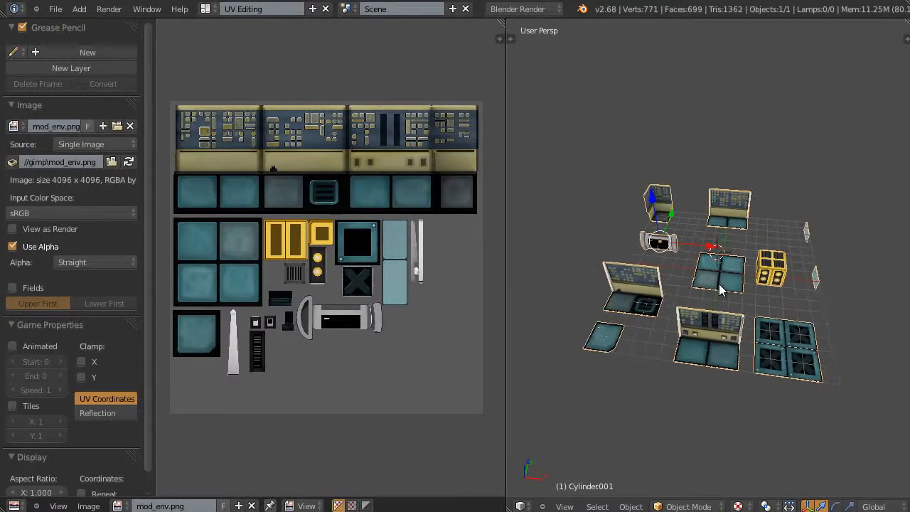
{"action": "scroll", "coordinate": [719, 290], "scroll_direction": "up", "scroll_amount": 3}
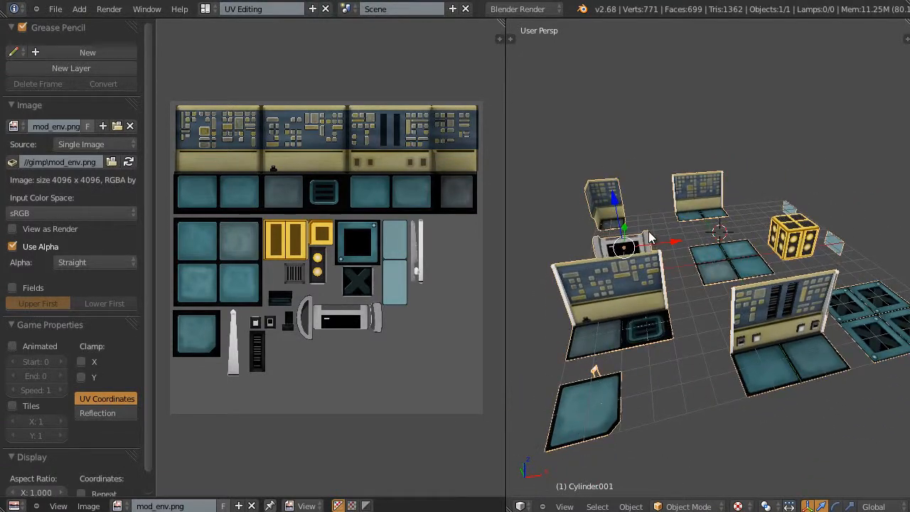
{"action": "scroll", "coordinate": [725, 303], "scroll_direction": "down", "scroll_amount": 3}
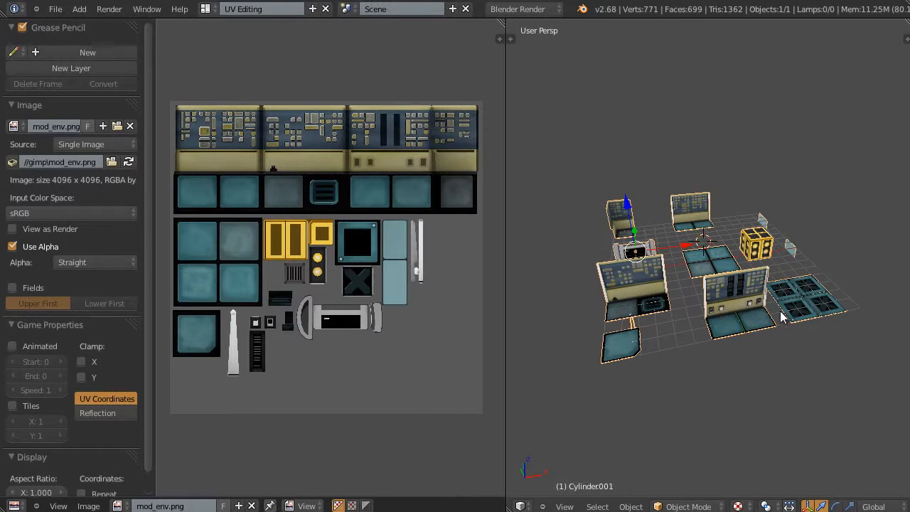
{"action": "scroll", "coordinate": [816, 329], "scroll_direction": "up", "scroll_amount": 1}
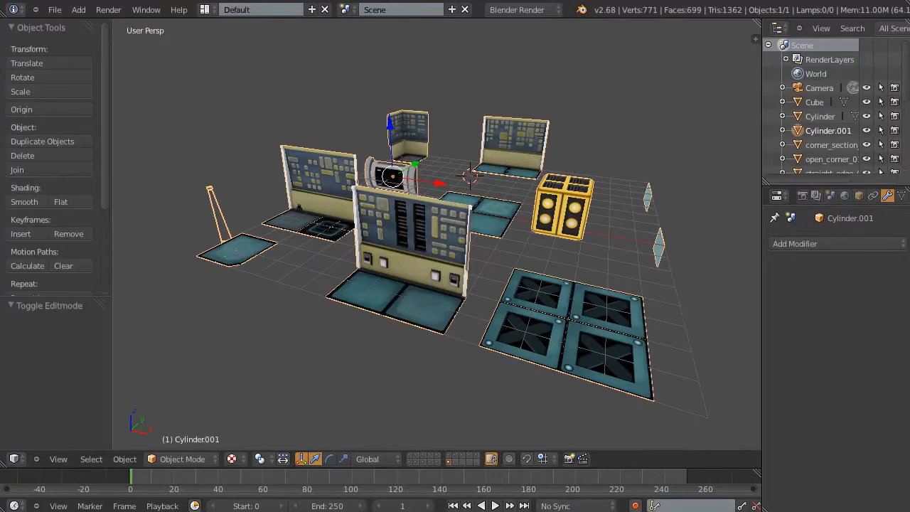
In the Default screen layout, enter Edit Mode on the joined models and set the mesh selection mode to Vertex.
{"action": "left_click_drag", "start_coordinate": [513, 233], "coordinate": [525, 258]}
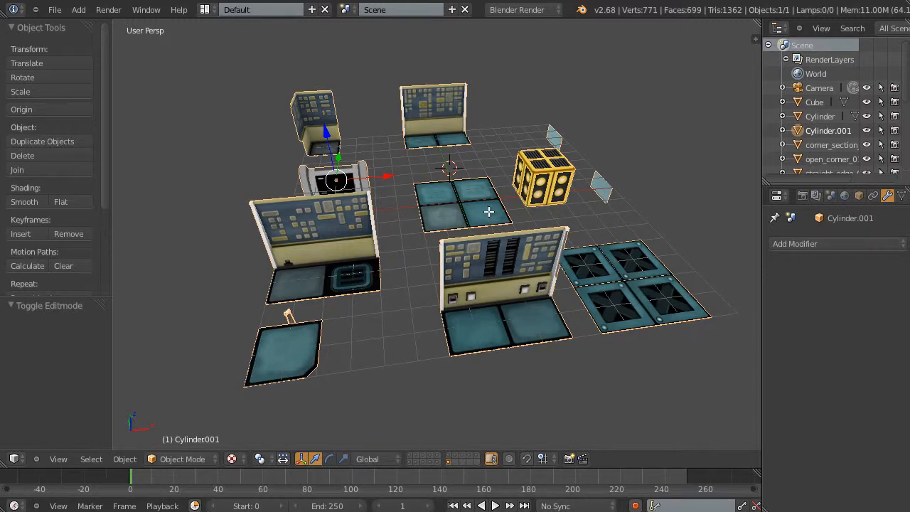
{"action": "key", "text": "Tab"}
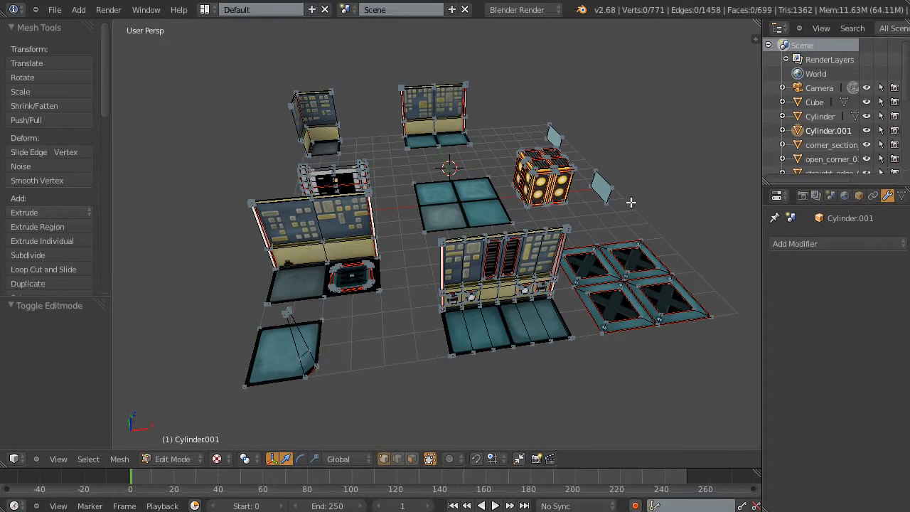
{"action": "left_click_drag", "start_coordinate": [490, 258], "coordinate": [506, 294]}
{"action": "scroll", "coordinate": [457, 296], "scroll_direction": "up", "scroll_amount": 8}
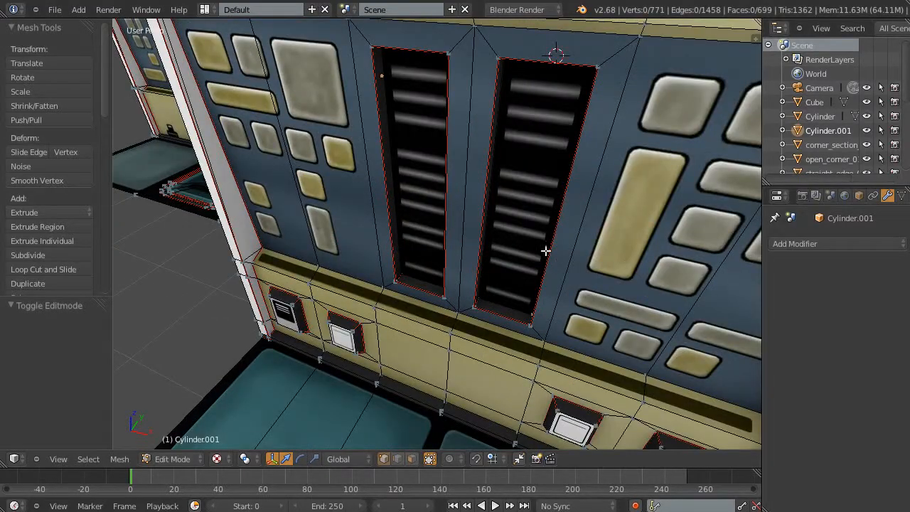
{"action": "scroll", "coordinate": [539, 253], "scroll_direction": "down", "scroll_amount": 8}
{"action": "left_click_drag", "start_coordinate": [515, 252], "coordinate": [503, 222]}
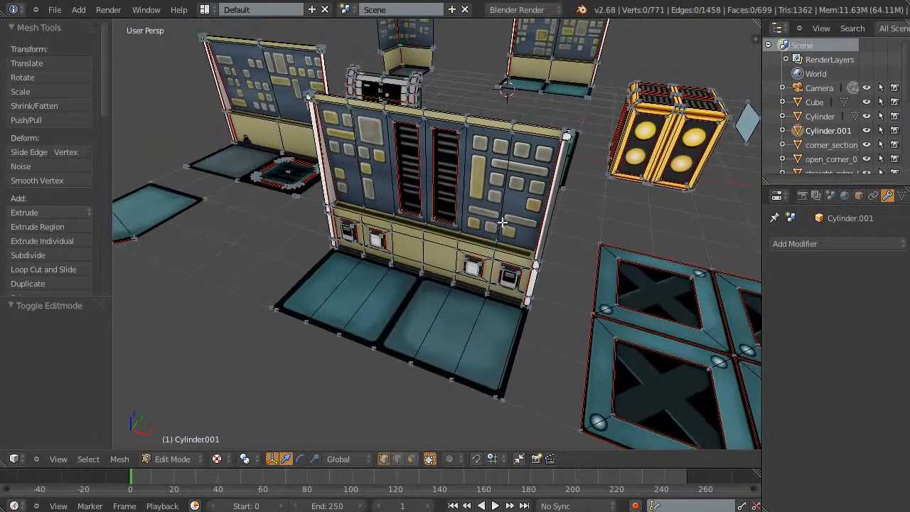
{"action": "key", "text": "ctrl+Tab"}
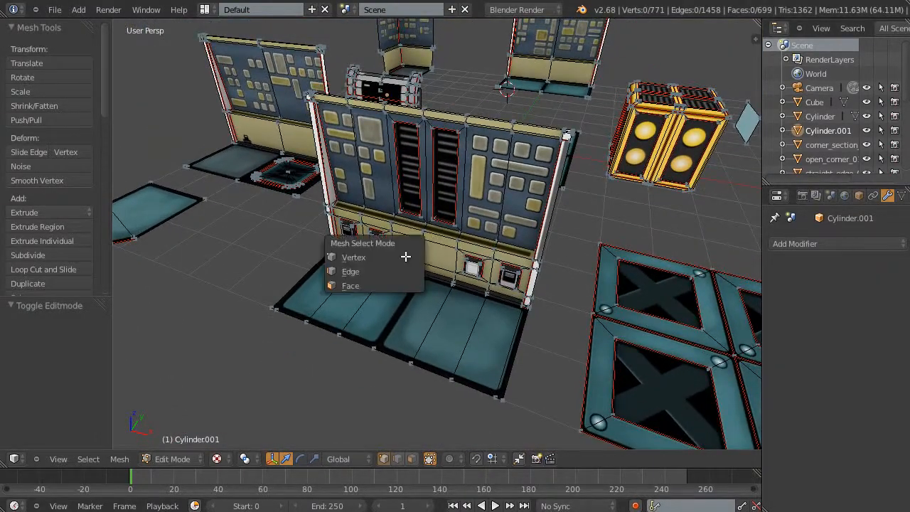
{"action": "left_click", "coordinate": [356, 260]}
Select a front corner vertex of the vented wall section's floor and extend the selection to all linked geometry.
{"action": "left_click_drag", "start_coordinate": [396, 301], "coordinate": [461, 299]}
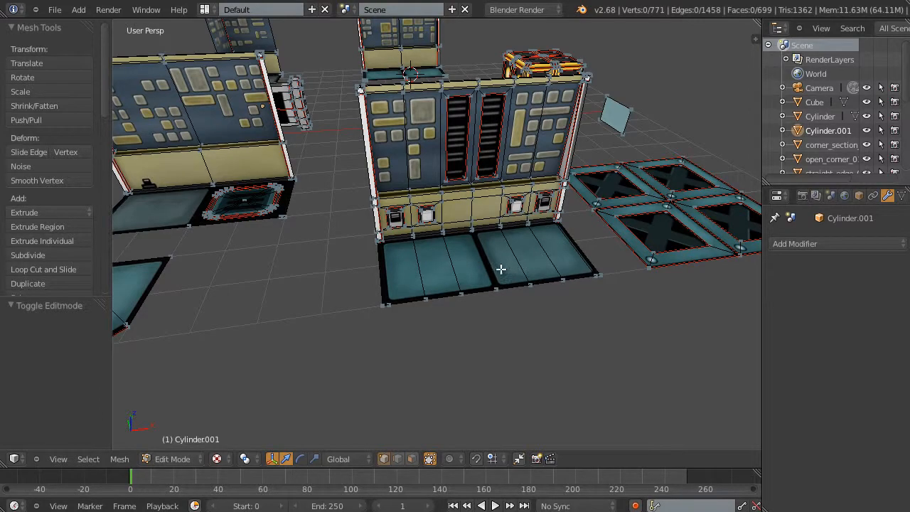
{"action": "left_click_drag", "start_coordinate": [499, 266], "coordinate": [414, 275]}
{"action": "scroll", "coordinate": [384, 295], "scroll_direction": "up", "scroll_amount": 2}
{"action": "scroll", "coordinate": [429, 278], "scroll_direction": "up", "scroll_amount": 2}
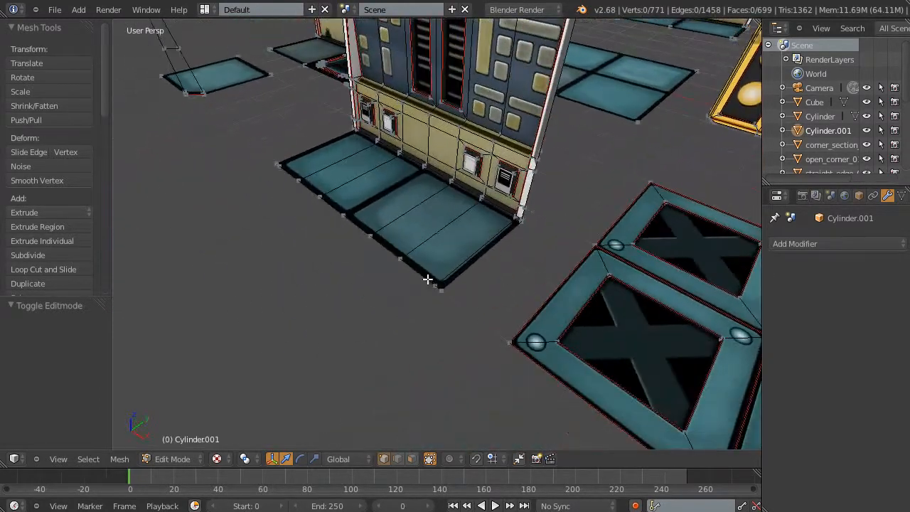
{"action": "scroll", "coordinate": [440, 320], "scroll_direction": "up", "scroll_amount": 2}
{"action": "right_click", "coordinate": [439, 320]}
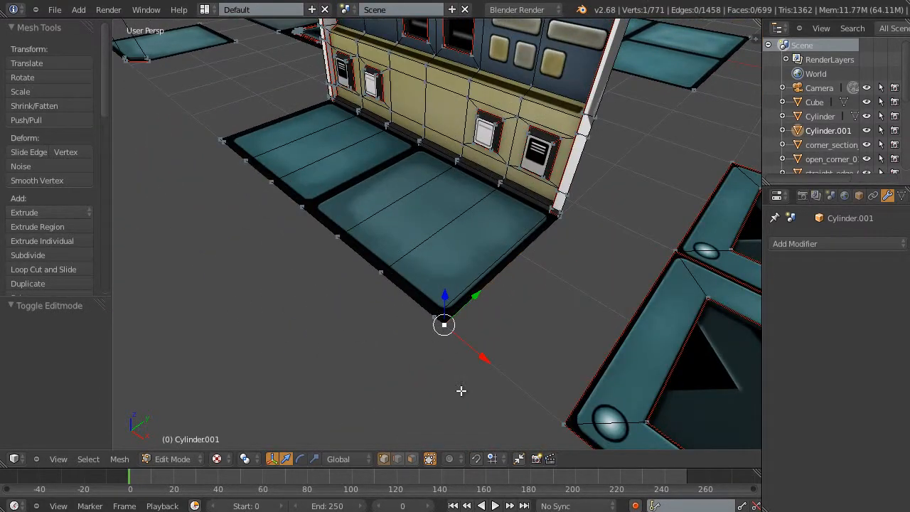
{"action": "scroll", "coordinate": [298, 254], "scroll_direction": "up", "scroll_amount": 4}
{"action": "scroll", "coordinate": [297, 252], "scroll_direction": "down", "scroll_amount": 8}
{"action": "left_click_drag", "start_coordinate": [319, 248], "coordinate": [495, 248]}
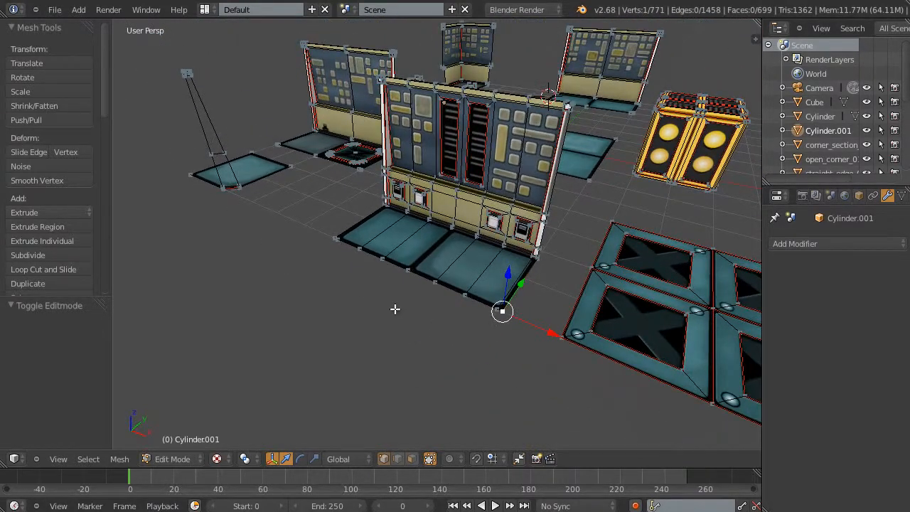
{"action": "left_click", "coordinate": [87, 460]}
{"action": "key", "text": "ctrl+l"}
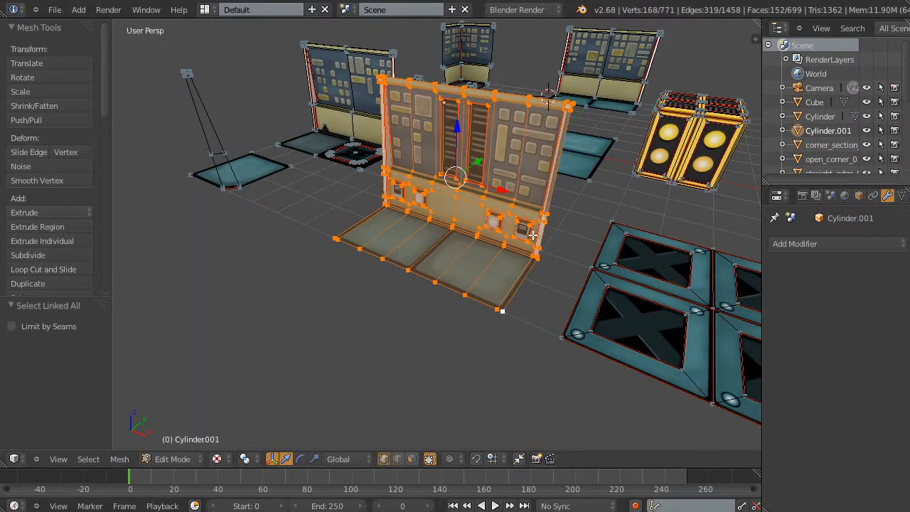
Separate the selected vented wall section into its own object and return to Object Mode.
{"action": "scroll", "coordinate": [509, 239], "scroll_direction": "up", "scroll_amount": 2}
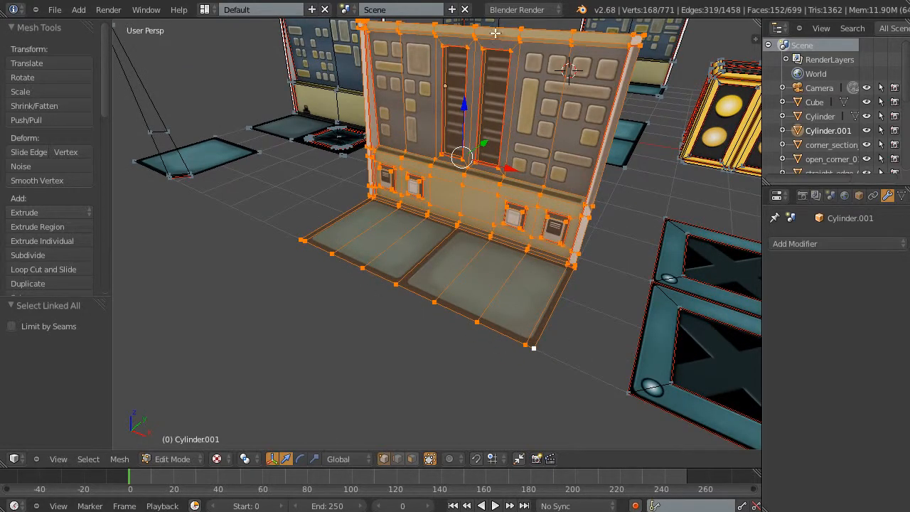
{"action": "left_click_drag", "start_coordinate": [588, 179], "coordinate": [537, 169]}
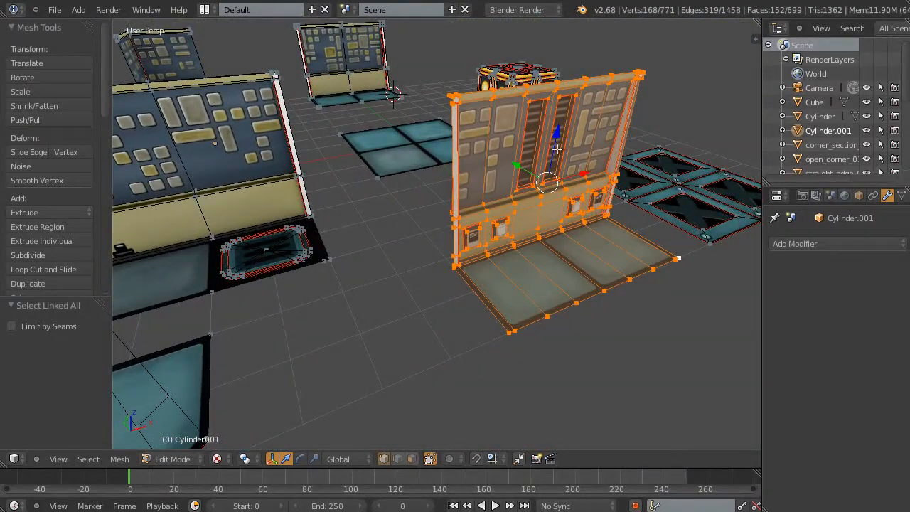
{"action": "left_click_drag", "start_coordinate": [586, 233], "coordinate": [510, 217]}
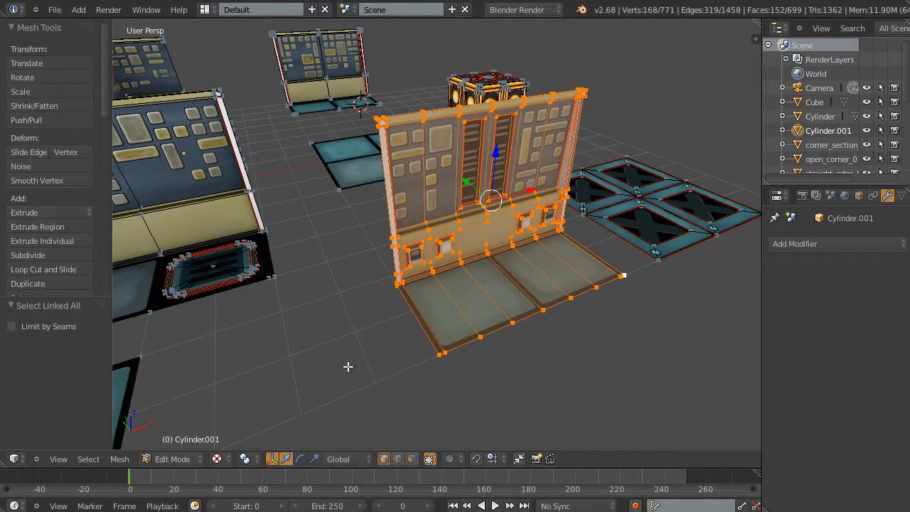
{"action": "left_click", "coordinate": [123, 459]}
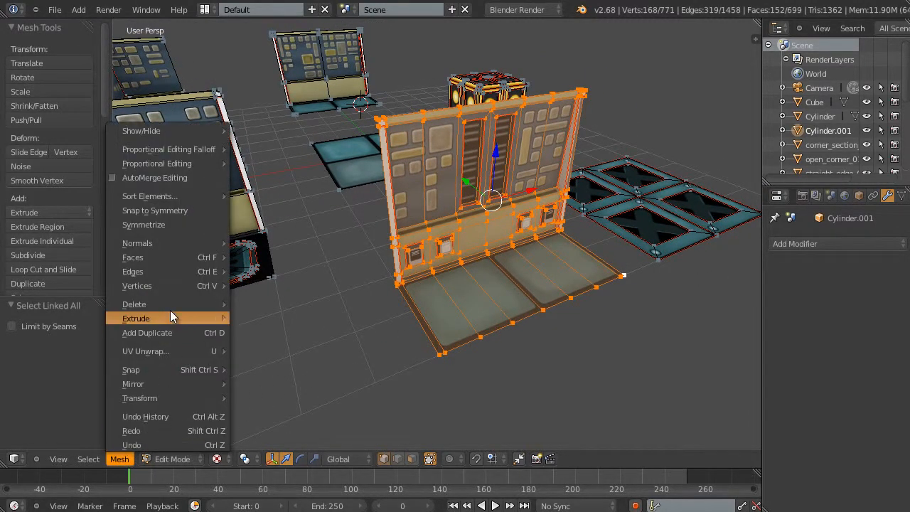
{"action": "mouse_move", "coordinate": [181, 286]}
{"action": "mouse_move", "coordinate": [281, 133]}
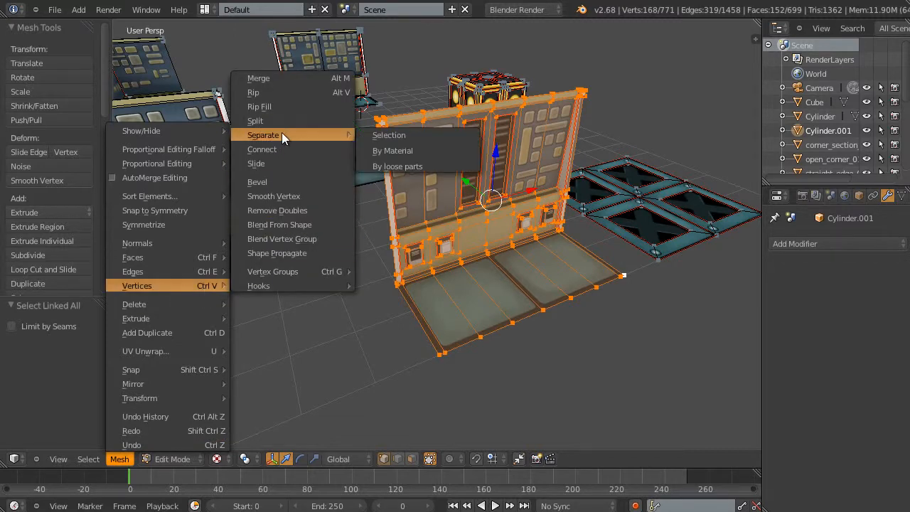
{"action": "left_click", "coordinate": [453, 135]}
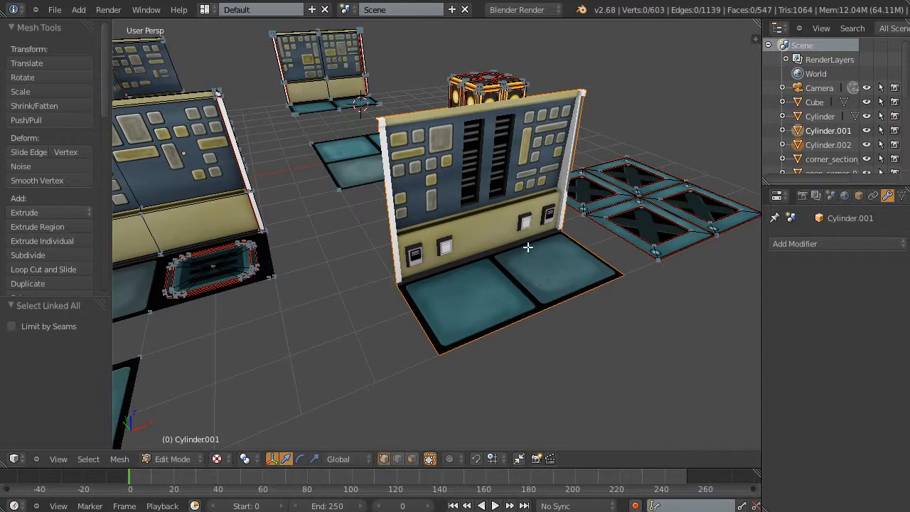
{"action": "key", "text": "Tab"}
{"action": "scroll", "coordinate": [533, 319], "scroll_direction": "down", "scroll_amount": 1}
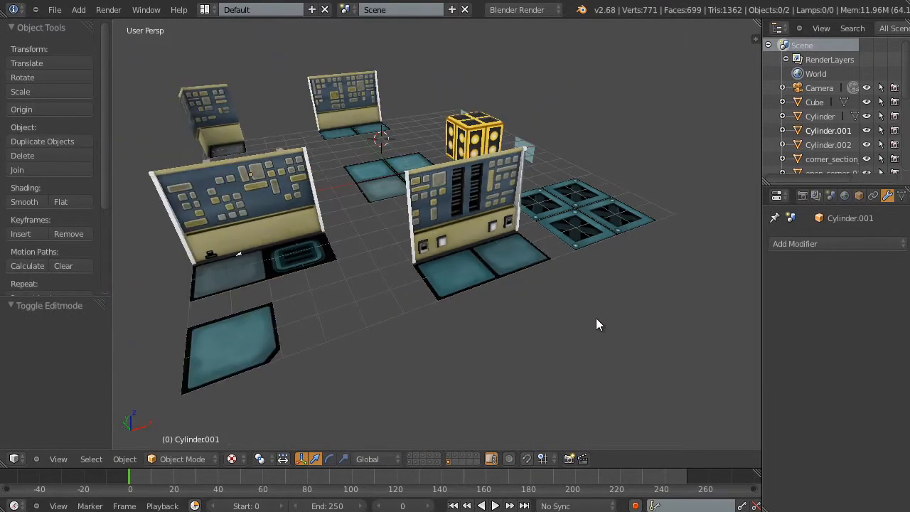
Select the separated vented wall section as the active object.
{"action": "left_click_drag", "start_coordinate": [595, 317], "coordinate": [554, 349]}
{"action": "right_click", "coordinate": [418, 142]}
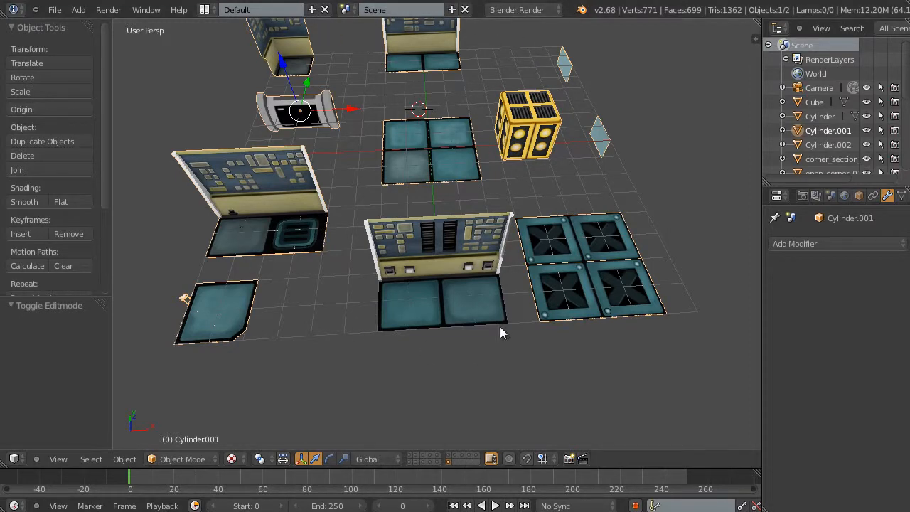
{"action": "right_click", "coordinate": [466, 283]}
Examine the vented wall section's floor corners and the position of its origin from several angles.
{"action": "left_click_drag", "start_coordinate": [538, 357], "coordinate": [531, 236]}
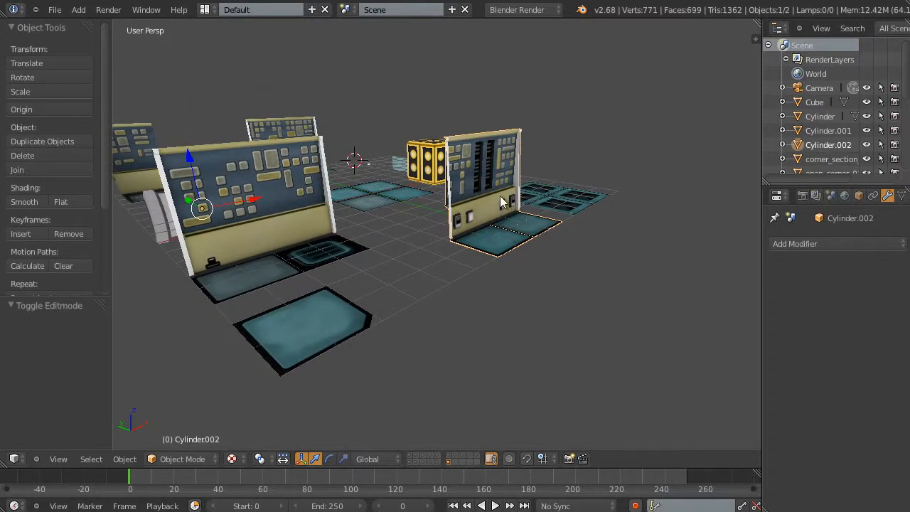
{"action": "scroll", "coordinate": [488, 232], "scroll_direction": "down", "scroll_amount": 3}
{"action": "left_click_drag", "start_coordinate": [555, 238], "coordinate": [524, 301]}
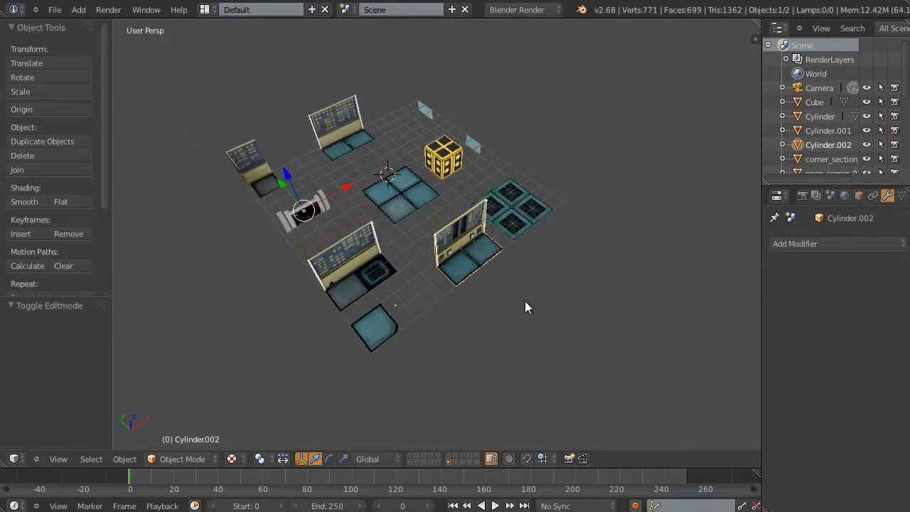
{"action": "scroll", "coordinate": [525, 301], "scroll_direction": "up", "scroll_amount": 2}
{"action": "scroll", "coordinate": [525, 300], "scroll_direction": "up", "scroll_amount": 1}
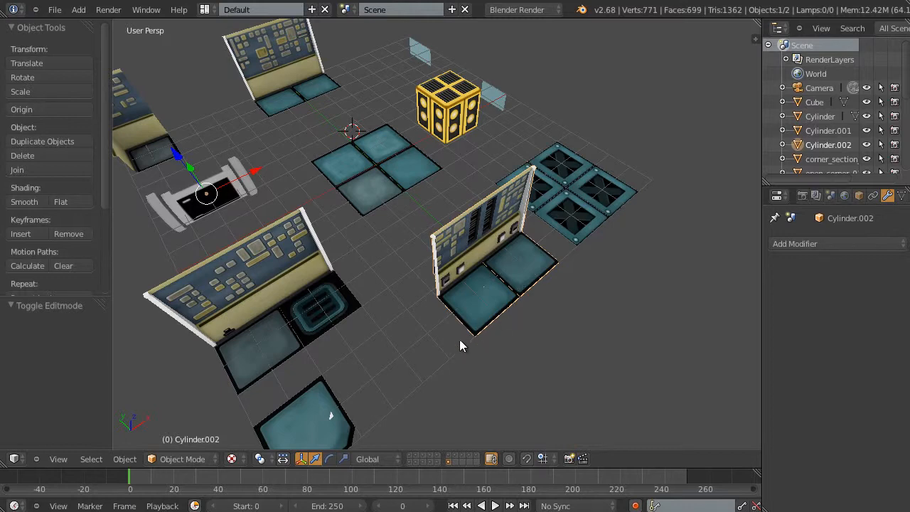
{"action": "left_click_drag", "start_coordinate": [503, 356], "coordinate": [527, 326]}
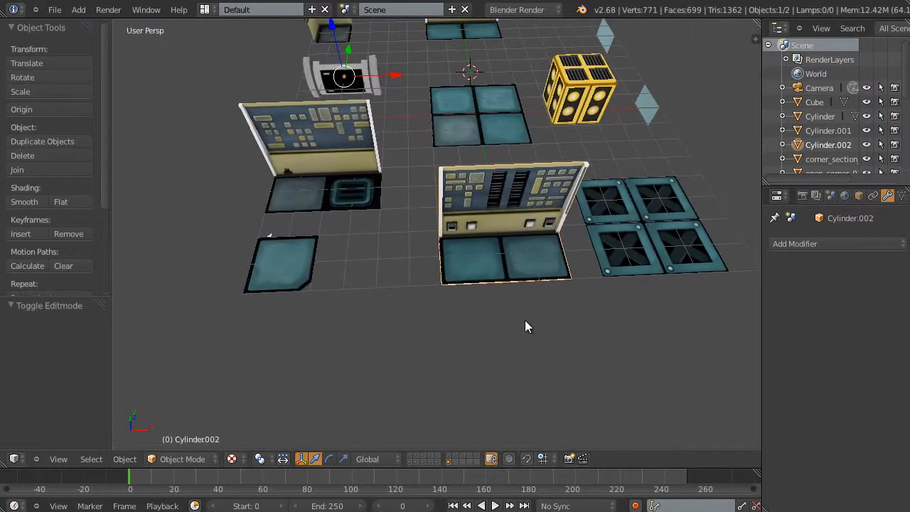
{"action": "scroll", "coordinate": [525, 326], "scroll_direction": "up", "scroll_amount": 3}
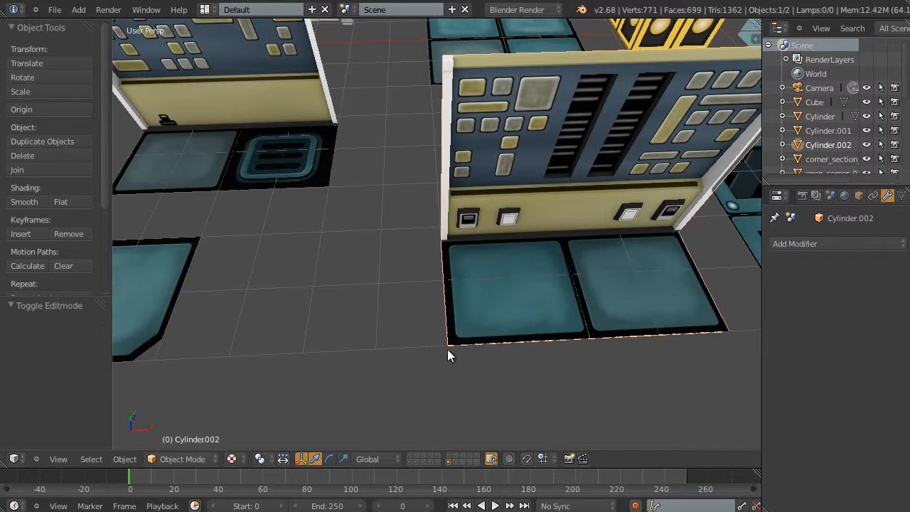
{"action": "scroll", "coordinate": [498, 310], "scroll_direction": "down", "scroll_amount": 4}
{"action": "left_click_drag", "start_coordinate": [504, 300], "coordinate": [500, 173]}
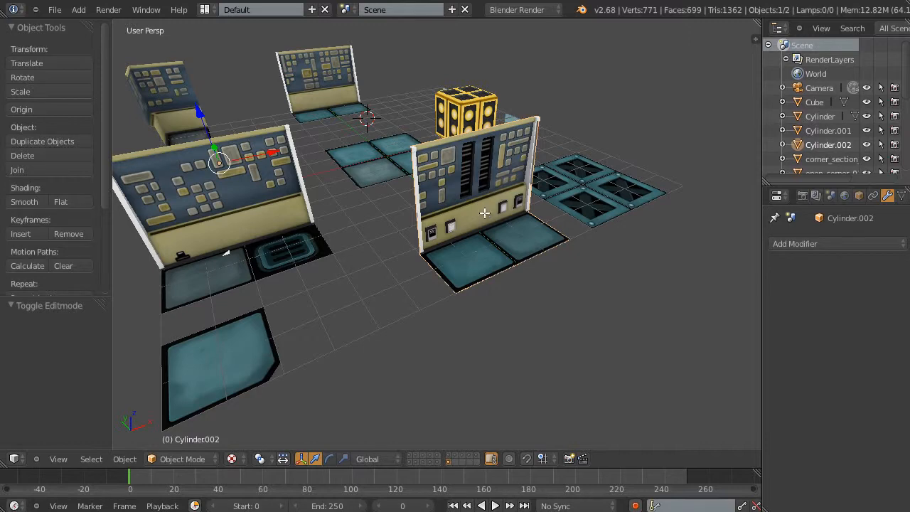
In Edit Mode with Vertex selection, select only the front-left corner vertex of the vented wall section's floor.
{"action": "key", "text": "Tab"}
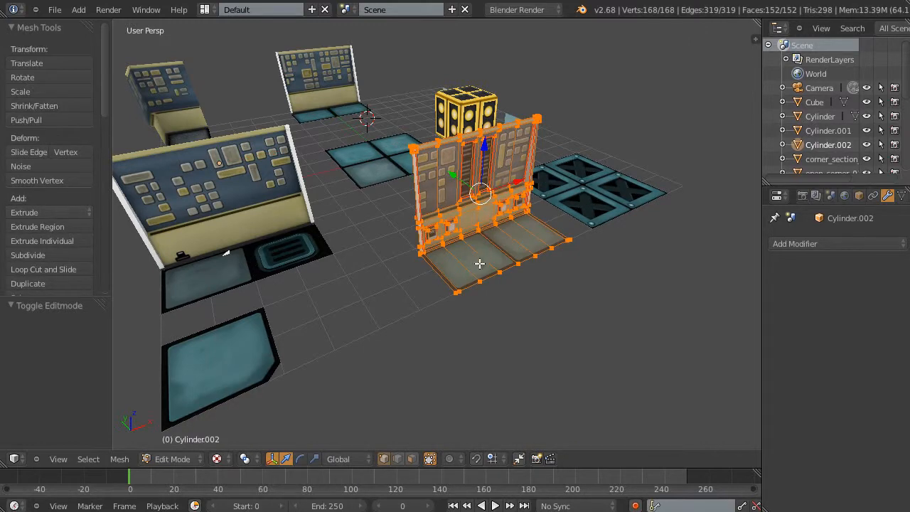
{"action": "scroll", "coordinate": [505, 329], "scroll_direction": "up", "scroll_amount": 5}
{"action": "scroll", "coordinate": [508, 334], "scroll_direction": "up", "scroll_amount": 2}
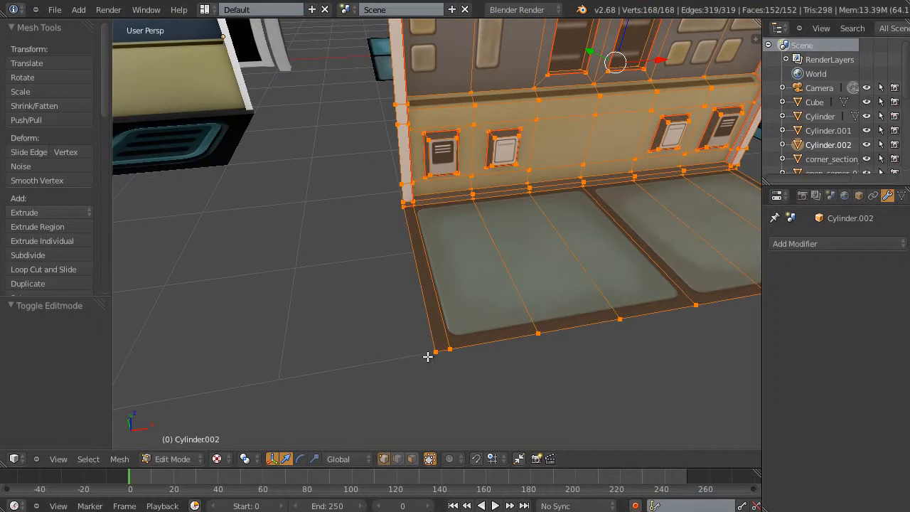
{"action": "key", "text": "ctrl+Tab"}
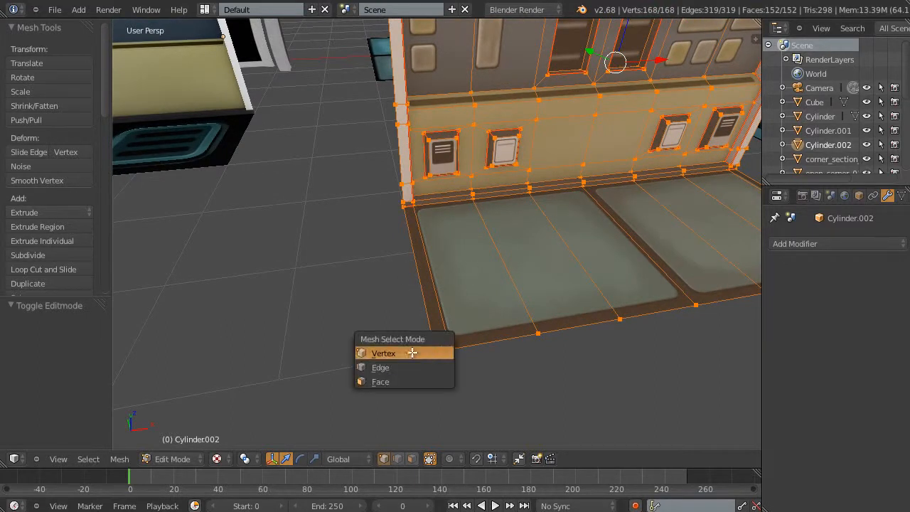
{"action": "left_click", "coordinate": [401, 352]}
{"action": "right_click", "coordinate": [435, 351]}
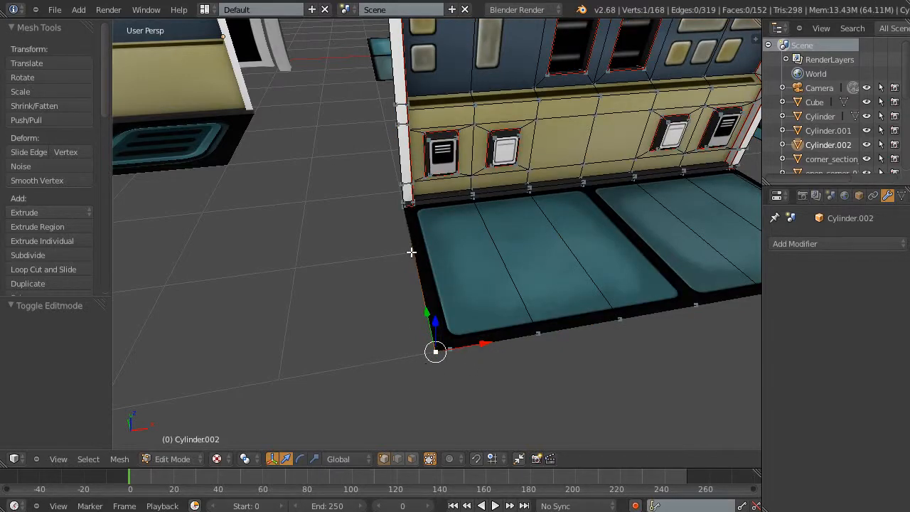
{"action": "scroll", "coordinate": [536, 320], "scroll_direction": "down", "scroll_amount": 4}
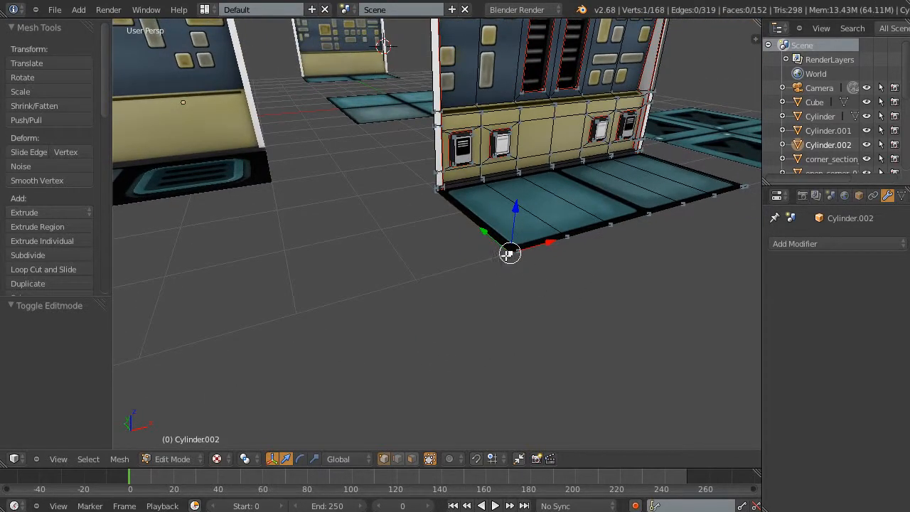
Snap the 3D cursor to the selected floor corner vertex.
{"action": "left_click", "coordinate": [123, 459]}
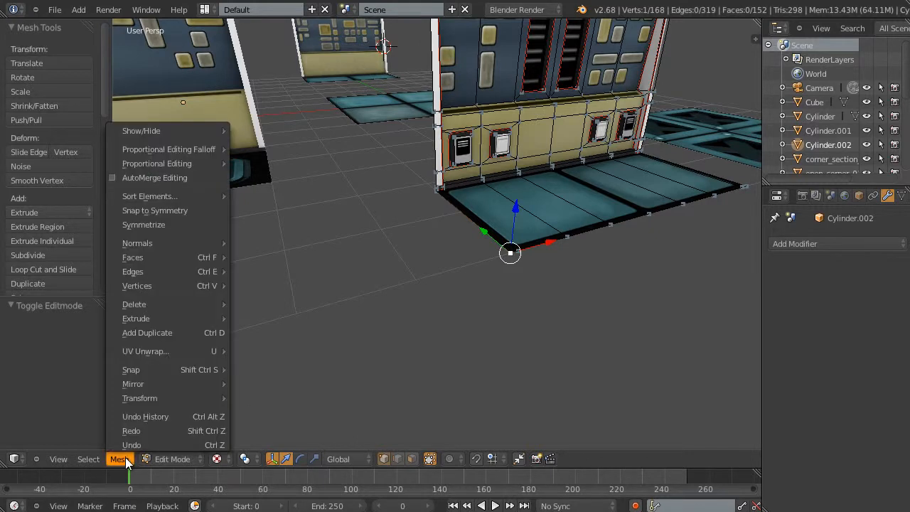
{"action": "mouse_move", "coordinate": [149, 370]}
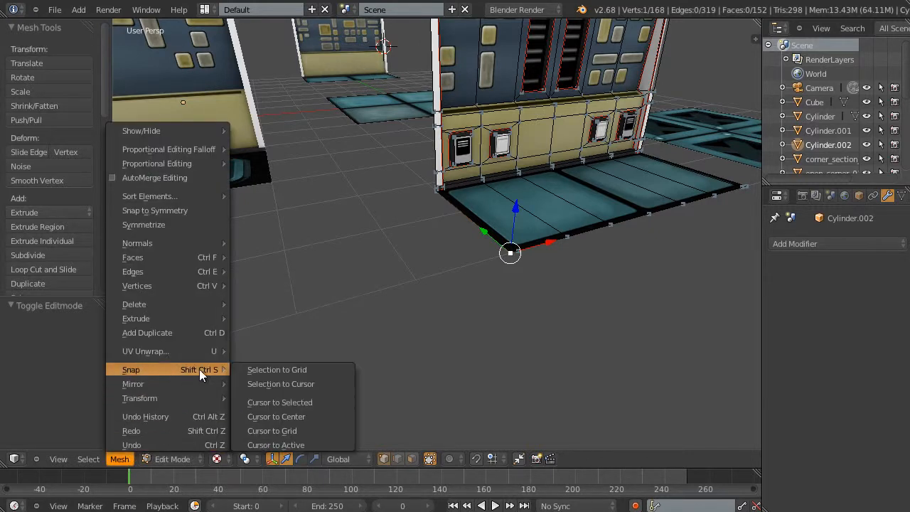
{"action": "left_click", "coordinate": [319, 403]}
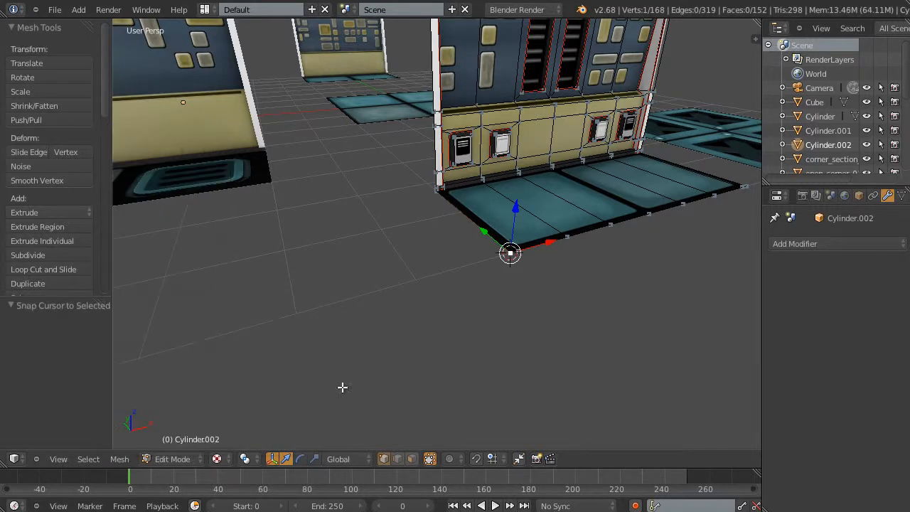
{"action": "scroll", "coordinate": [537, 287], "scroll_direction": "up", "scroll_amount": 2}
{"action": "left_click_drag", "start_coordinate": [585, 295], "coordinate": [536, 301]}
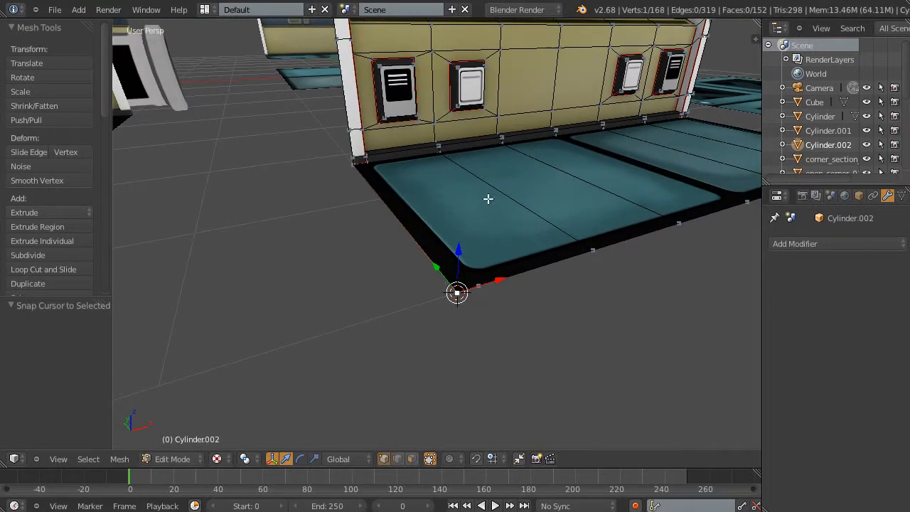
{"action": "scroll", "coordinate": [488, 199], "scroll_direction": "down", "scroll_amount": 4}
{"action": "left_click_drag", "start_coordinate": [542, 169], "coordinate": [533, 214]}
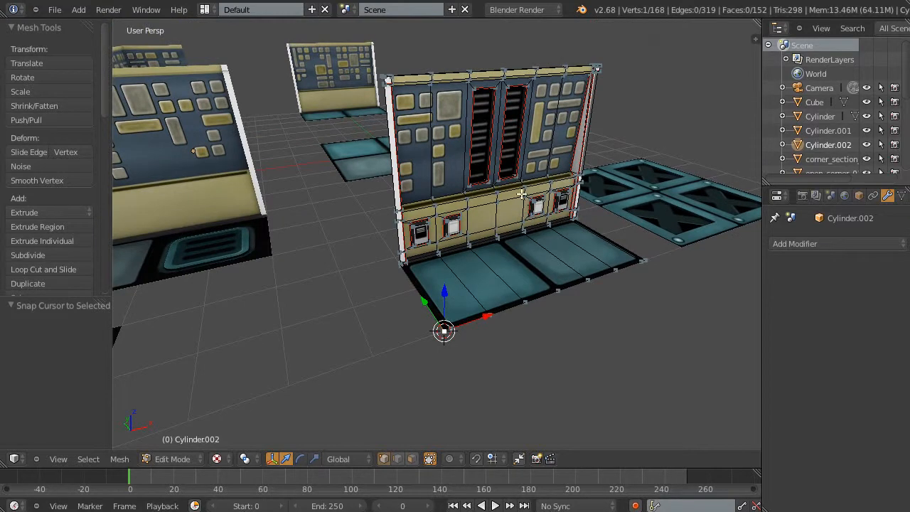
Return to Object Mode and set the vented wall section's origin to the 3D cursor.
{"action": "key", "text": "Tab"}
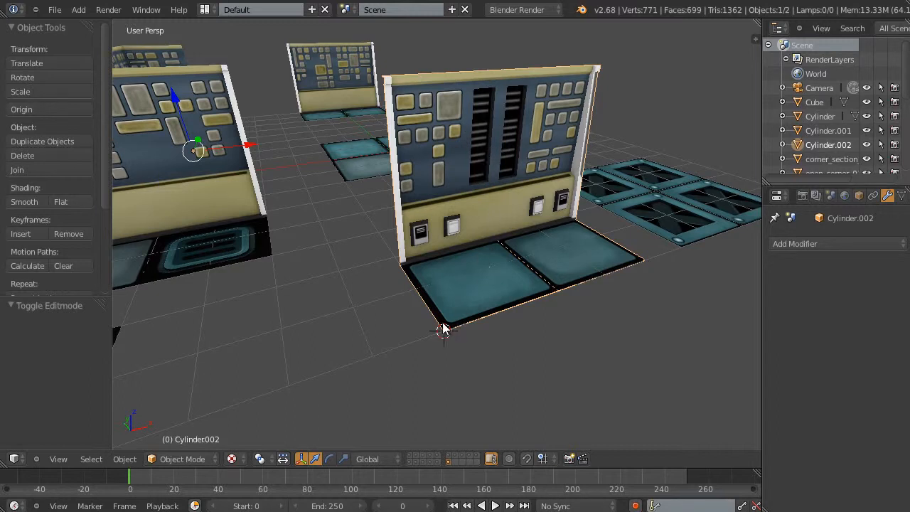
{"action": "left_click", "coordinate": [125, 459]}
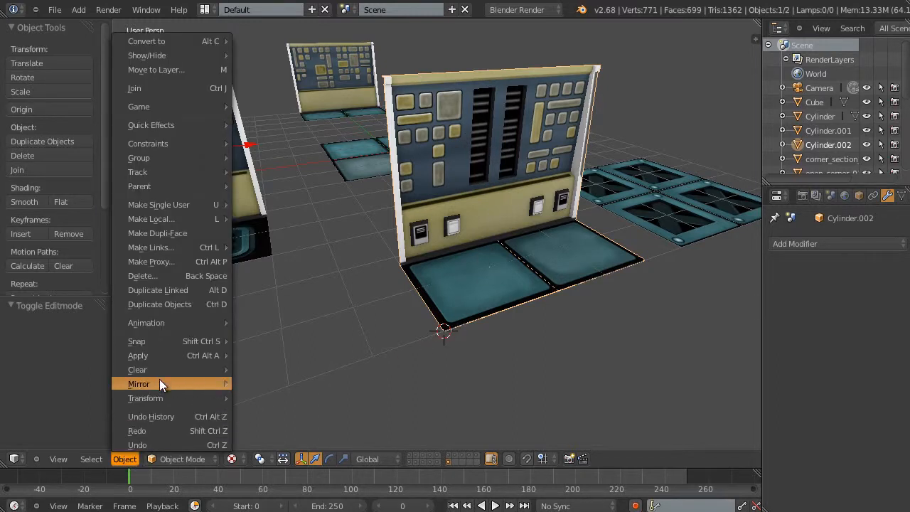
{"action": "mouse_move", "coordinate": [160, 402]}
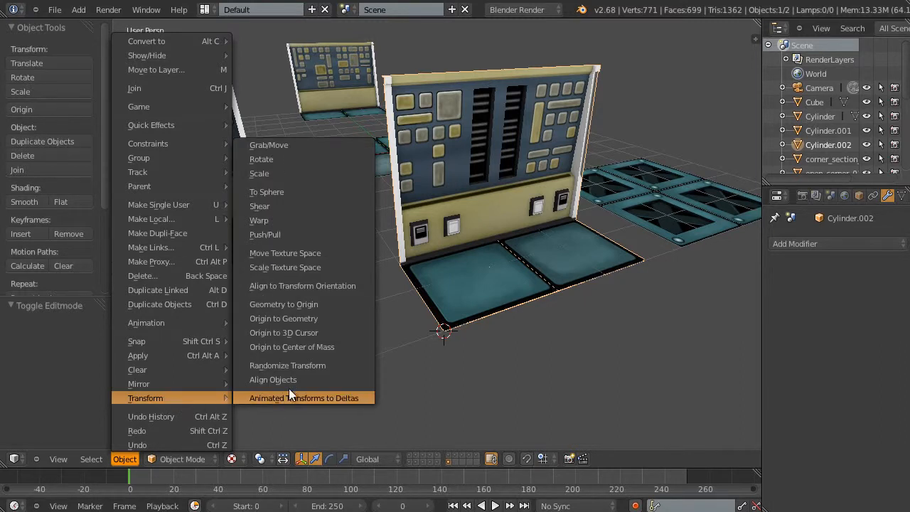
{"action": "left_click", "coordinate": [329, 332]}
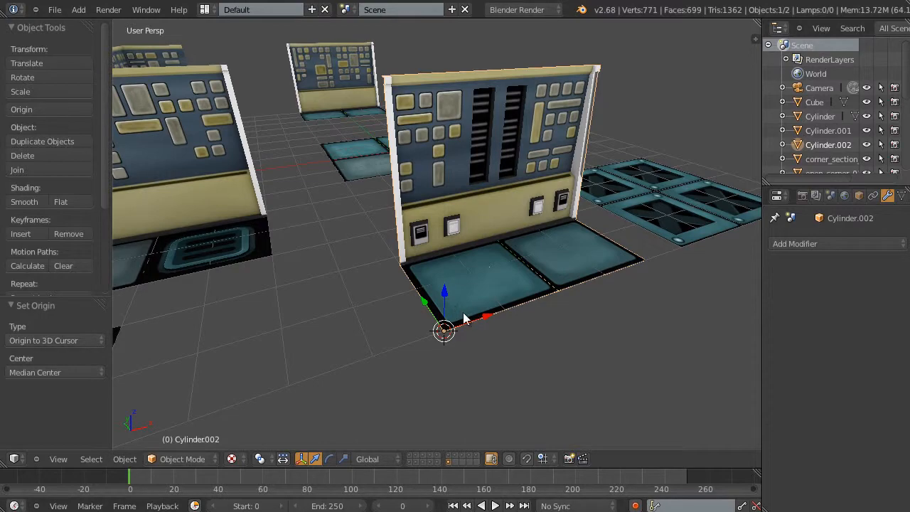
Reselect the vented wall section and enable snapping with the increment snap element.
{"action": "key", "text": "a"}
{"action": "right_click", "coordinate": [560, 281]}
{"action": "mouse_move", "coordinate": [564, 318]}
{"action": "left_mouse_down"}
{"action": "mouse_move", "coordinate": [615, 279]}
{"action": "mouse_move", "coordinate": [564, 327]}
{"action": "left_mouse_up"}
{"action": "scroll", "coordinate": [563, 324], "scroll_direction": "down", "scroll_amount": 1}
{"action": "scroll", "coordinate": [516, 283], "scroll_direction": "down", "scroll_amount": 2}
{"action": "scroll", "coordinate": [532, 327], "scroll_direction": "up", "scroll_amount": 2}
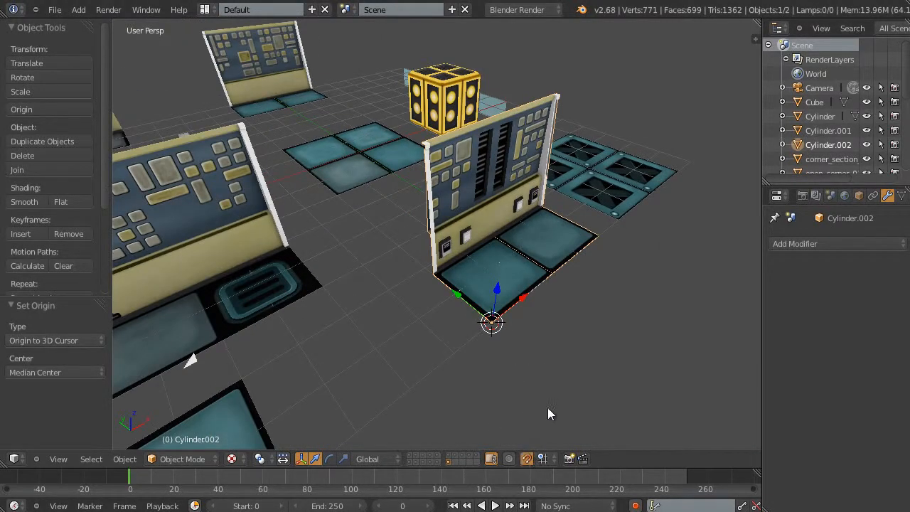
{"action": "left_click", "coordinate": [541, 458]}
{"action": "left_click", "coordinate": [553, 435]}
{"action": "scroll", "coordinate": [476, 310], "scroll_direction": "down", "scroll_amount": 3}
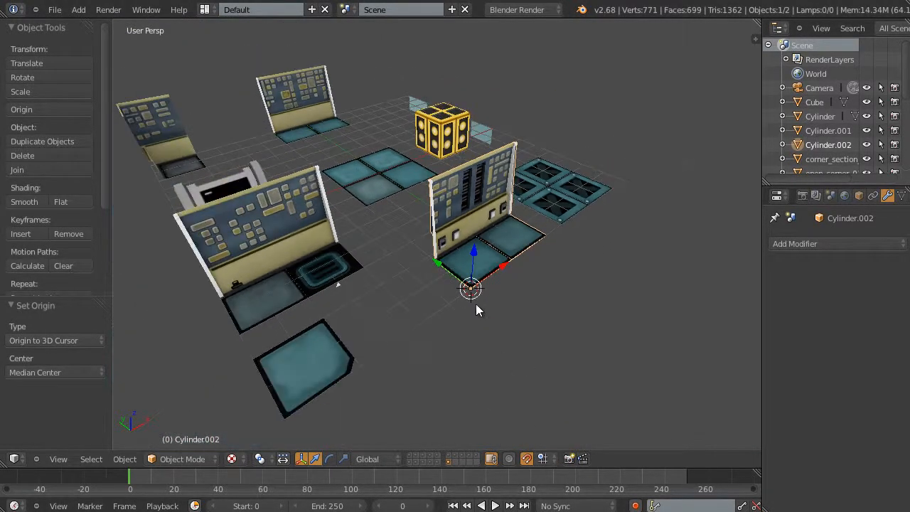
Move the vented wall section 8 units along the Y axis onto the four-tile floor piece.
{"action": "key", "text": "g"}
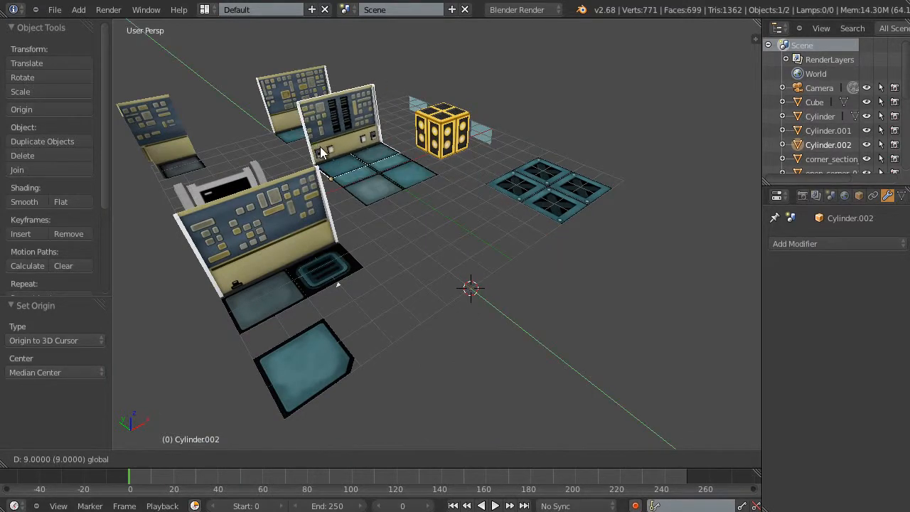
{"action": "left_click", "coordinate": [368, 158]}
{"action": "left_click_drag", "start_coordinate": [472, 294], "coordinate": [404, 281]}
{"action": "scroll", "coordinate": [396, 369], "scroll_direction": "up", "scroll_amount": 4}
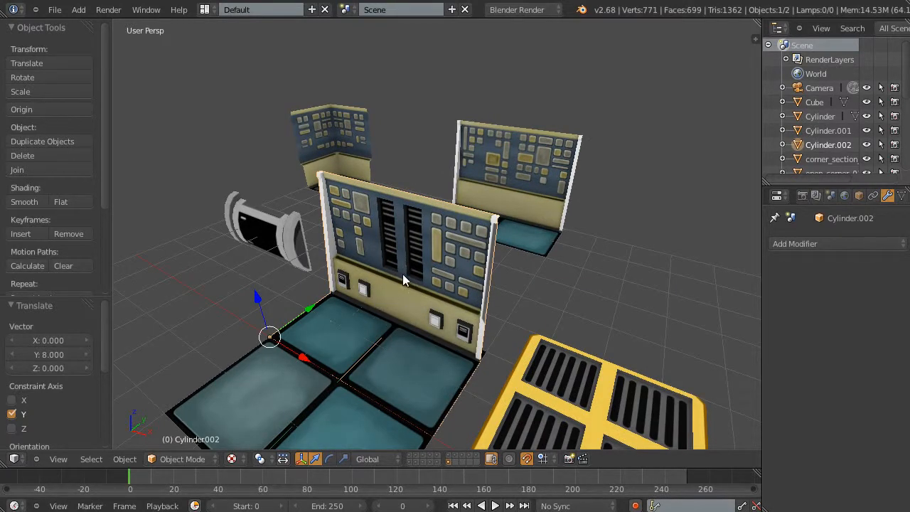
Try moving the vented wall section 10 units along the X axis, and undo that move.
{"action": "left_click", "coordinate": [130, 460]}
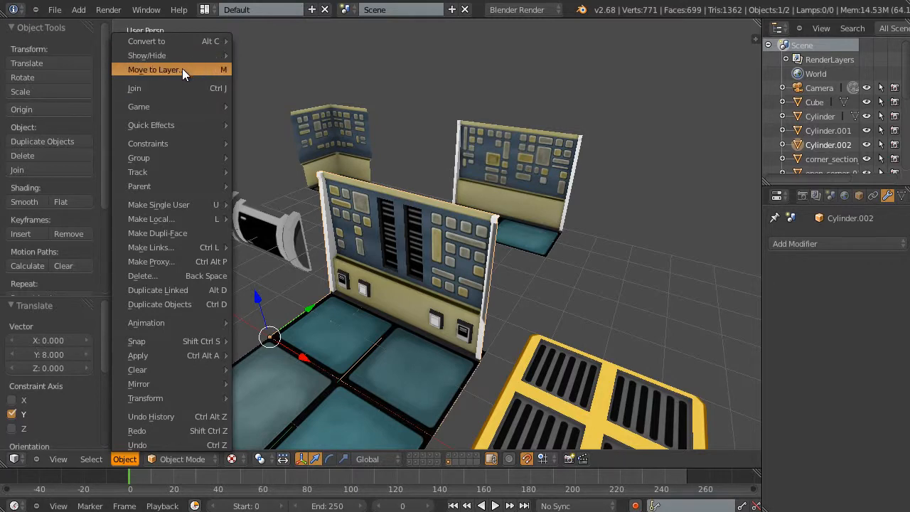
{"action": "scroll", "coordinate": [469, 312], "scroll_direction": "down", "scroll_amount": 5}
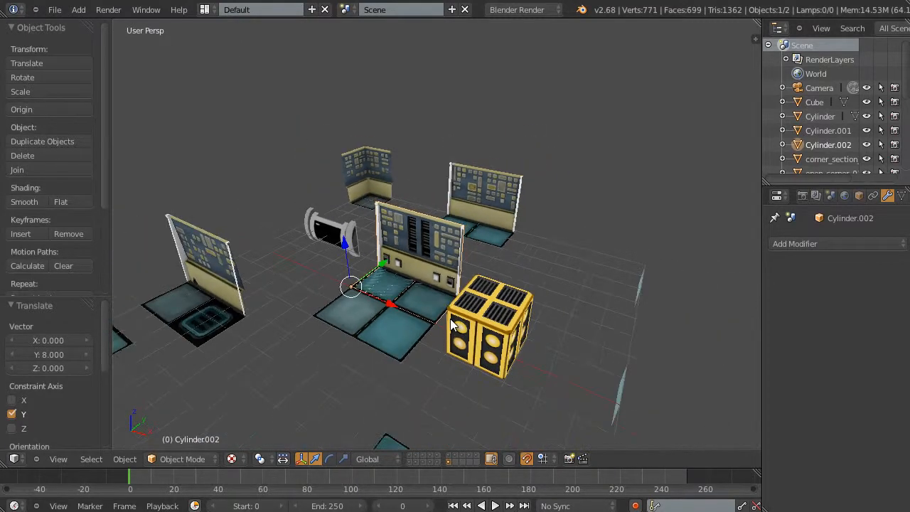
{"action": "key", "text": "g"}
{"action": "left_click", "coordinate": [624, 381]}
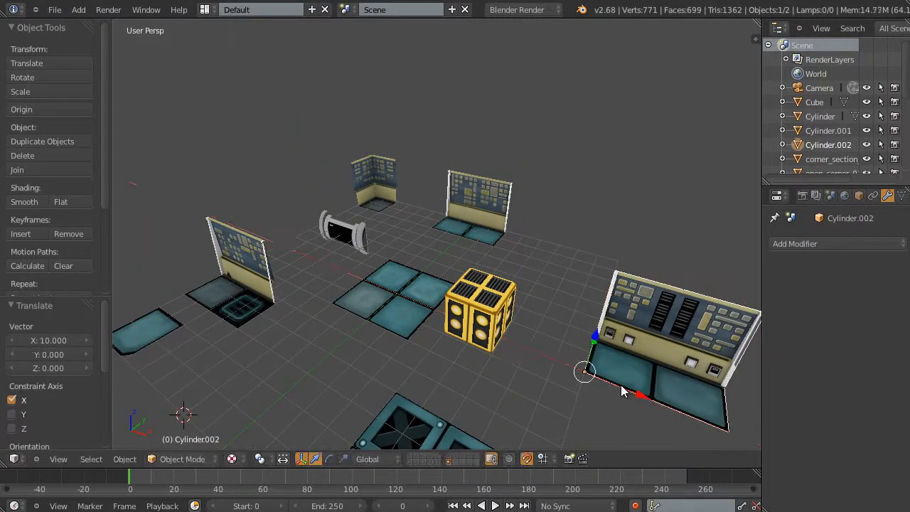
{"action": "key", "text": "ctrl+z"}
{"action": "left_click_drag", "start_coordinate": [482, 350], "coordinate": [478, 257]}
{"action": "scroll", "coordinate": [404, 281], "scroll_direction": "up", "scroll_amount": 3}
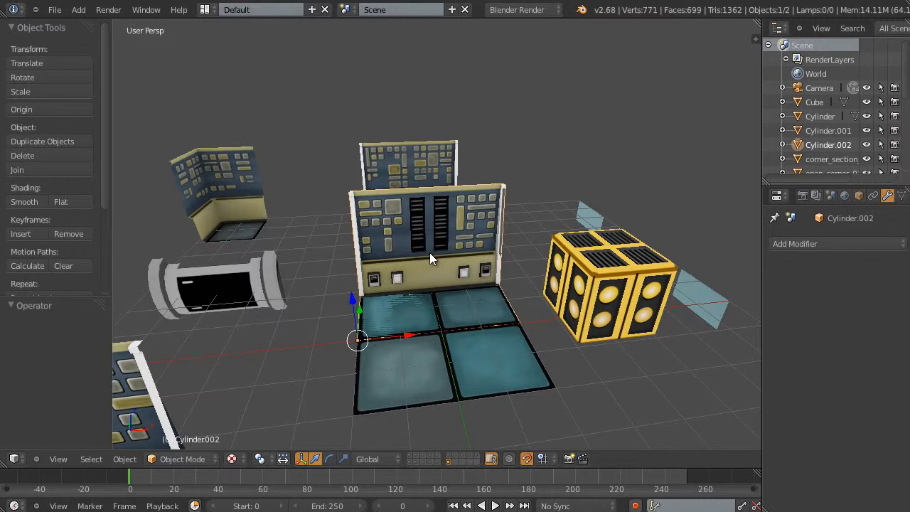